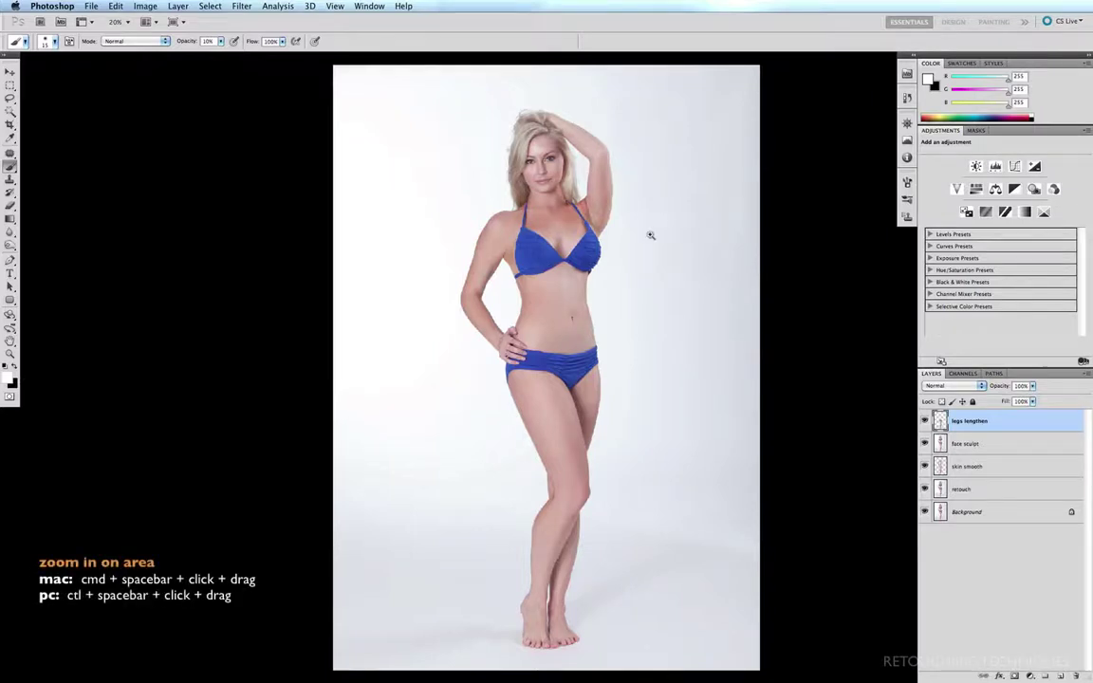
Toggle the legs lengthen and face sculpt layers' visibility to compare the waist and hip area
left_click_drag(650, 236, 451, 467)
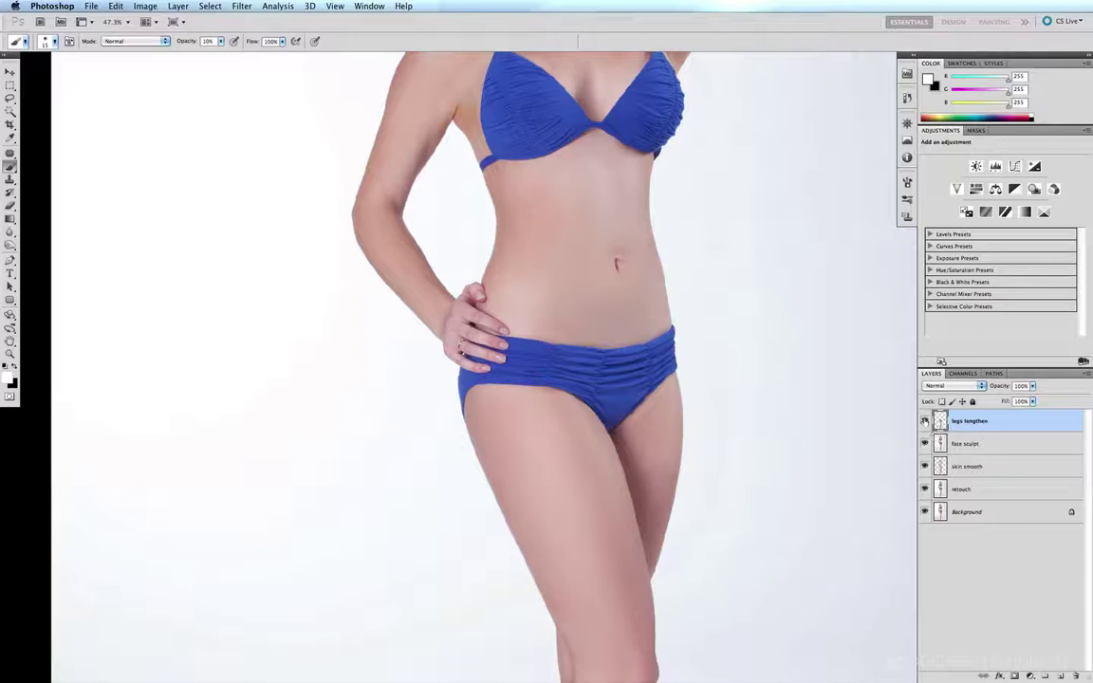
left_click_drag(924, 420, 926, 443)
left_click(924, 421)
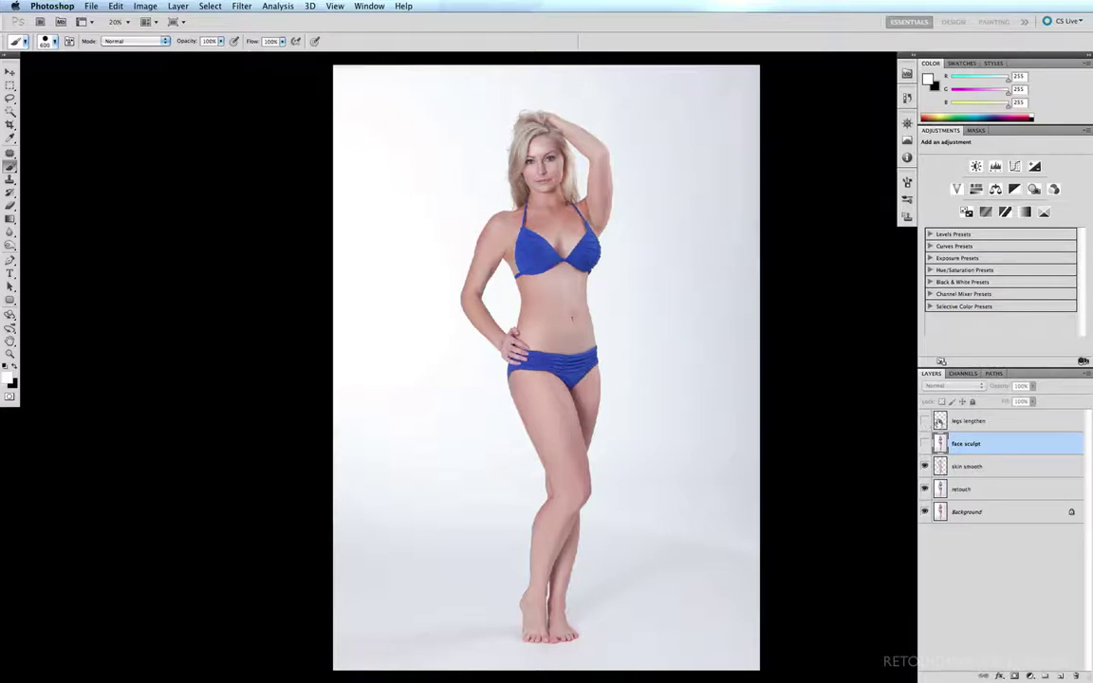
Show the face sculpt layer, mask out its torso and upper legs in black, and copy the visible layers merged onto a new layer
left_click(925, 443)
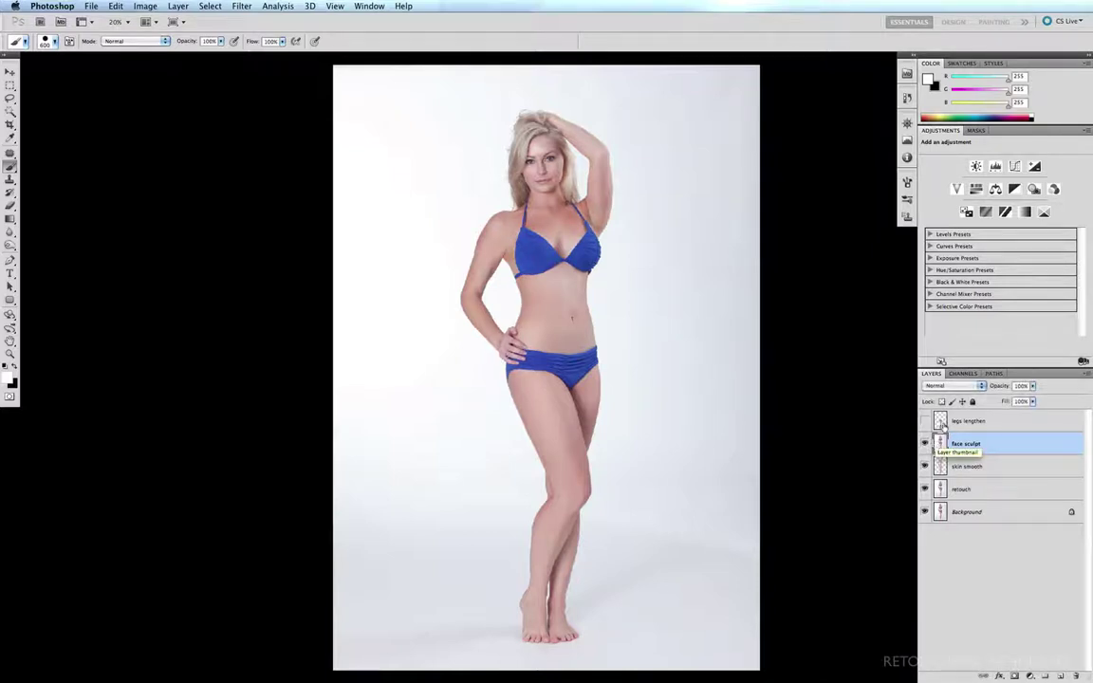
left_click(1014, 675)
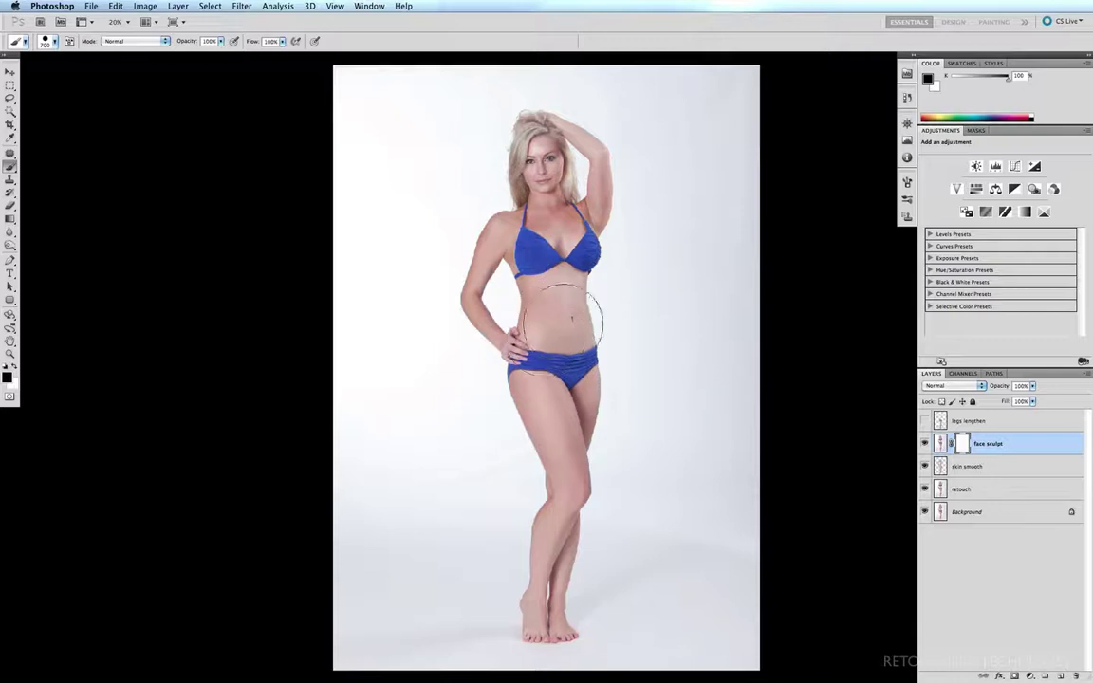
left_click_drag(554, 424, 557, 390)
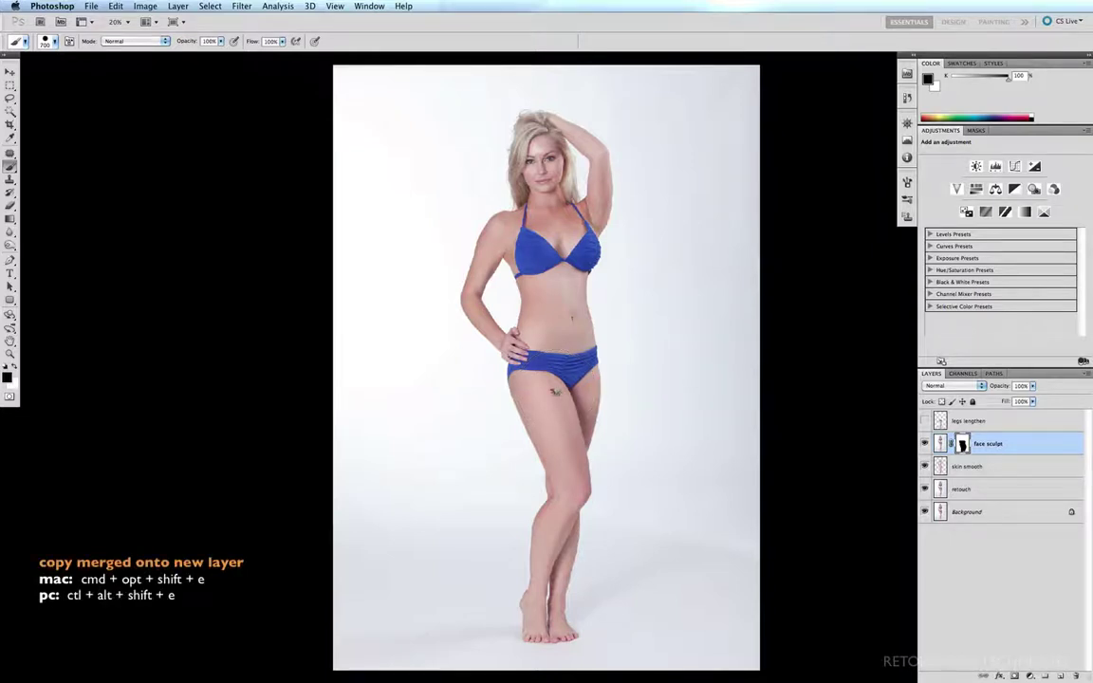
key("super+alt+shift+e")
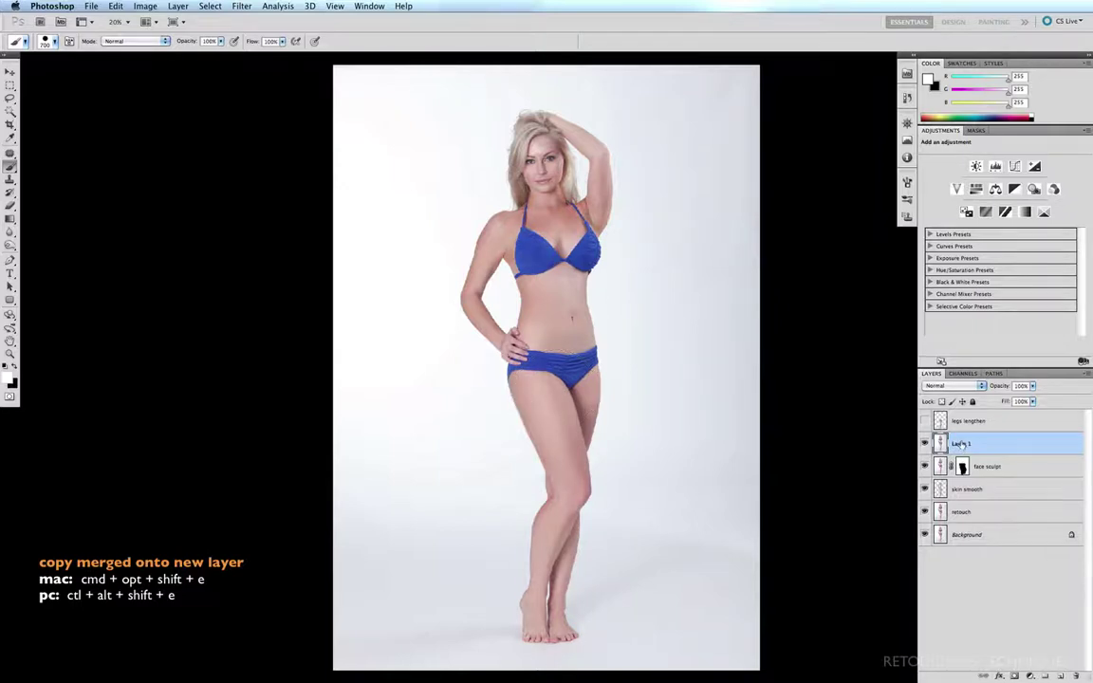
Delete the anchor points around the hand and wrist from the arm path with the Pen tool
mouse_move(655, 237)
left_mouse_down()
mouse_move(499, 394)
mouse_move(389, 409)
left_mouse_up()
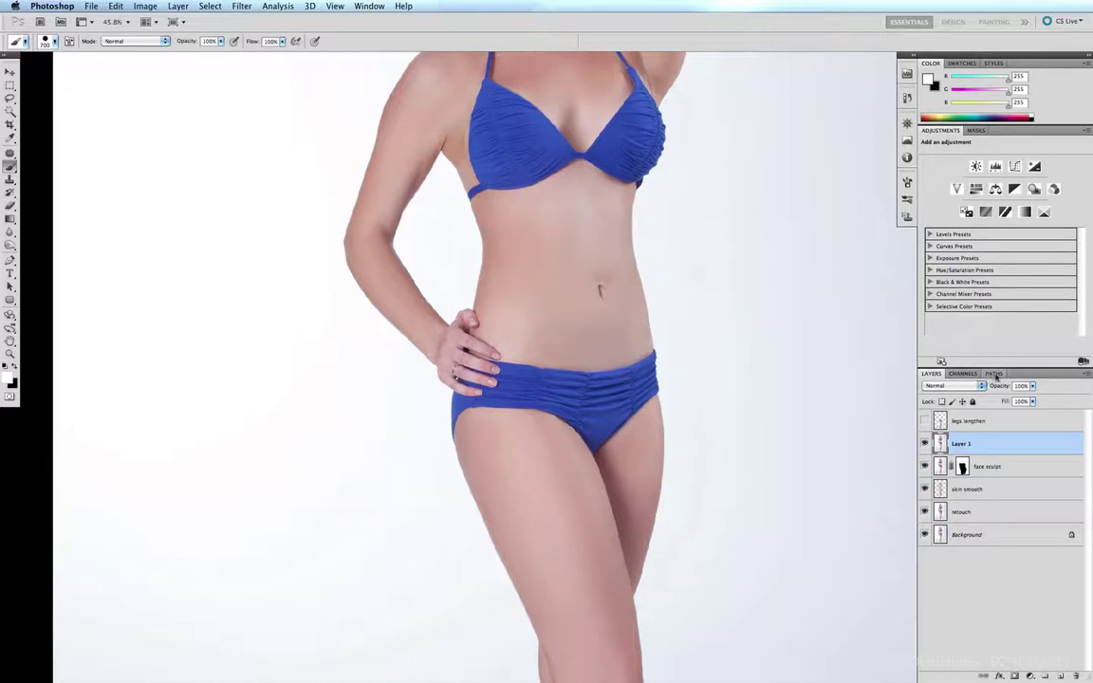
left_click(993, 374)
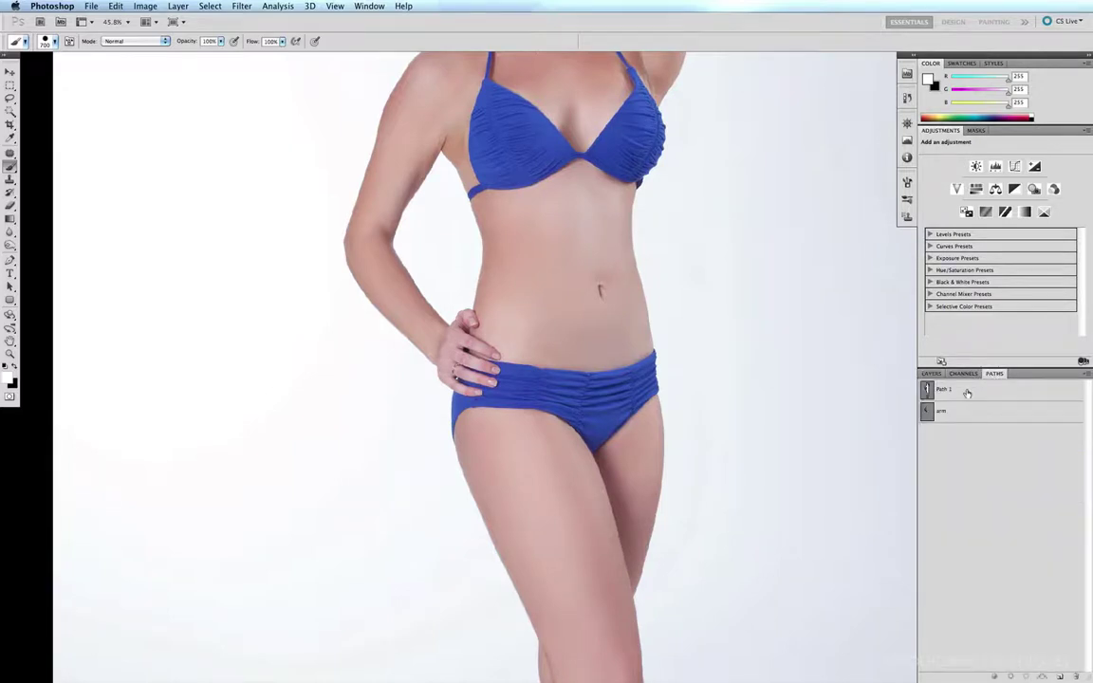
left_click(967, 392)
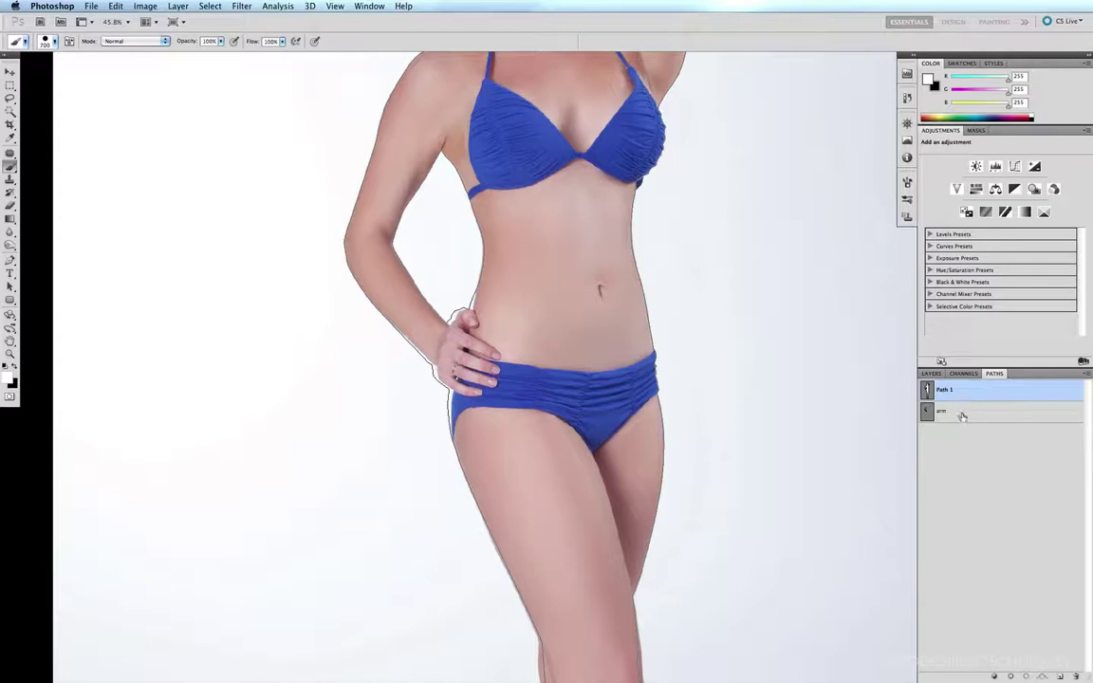
left_click(962, 413)
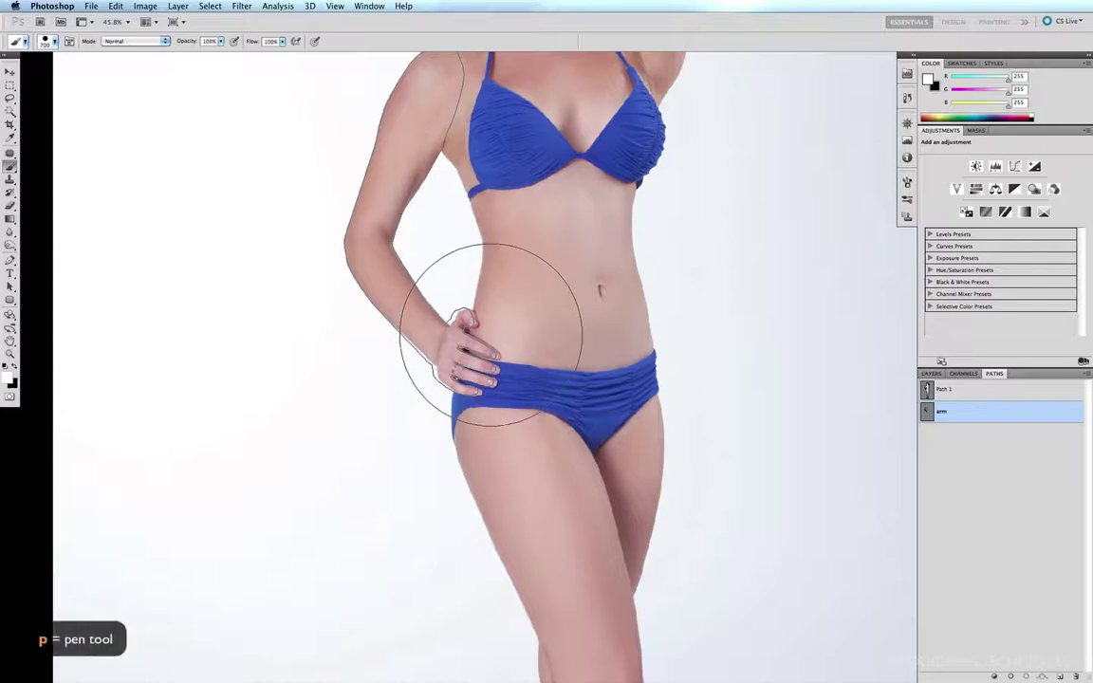
key("p")
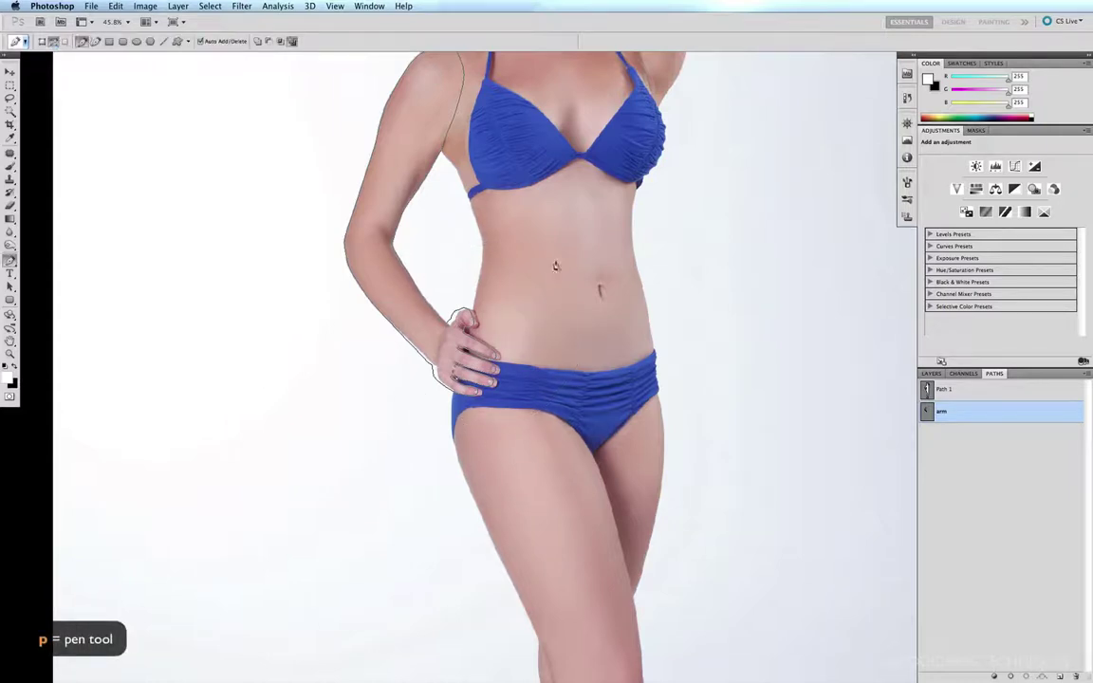
left_click_drag(534, 285, 385, 425)
key("Delete")
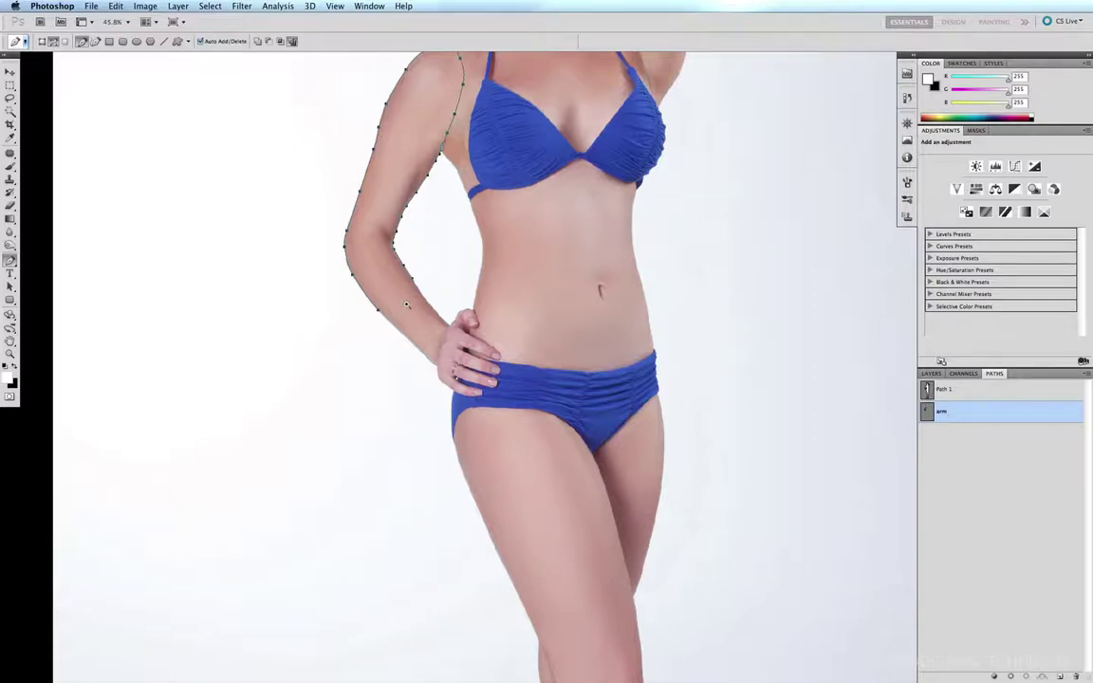
Redraw the arm path with curved anchor points along the outer edge of the forearm toward the wrist
left_click_drag(356, 337, 341, 372)
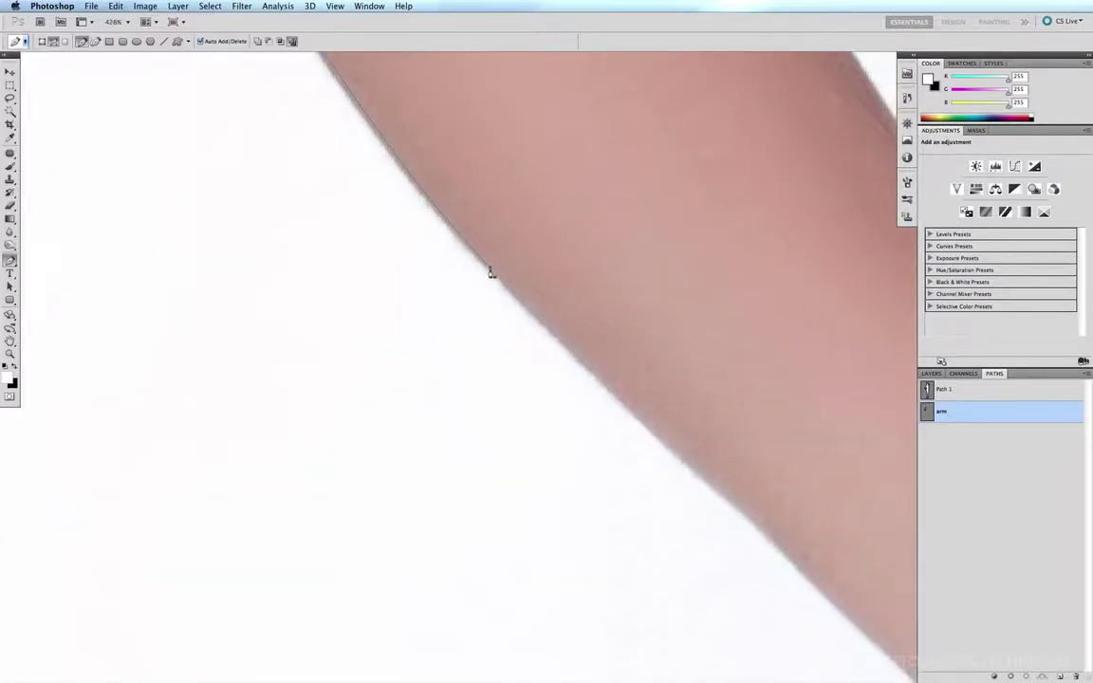
left_click_drag(490, 270, 524, 305)
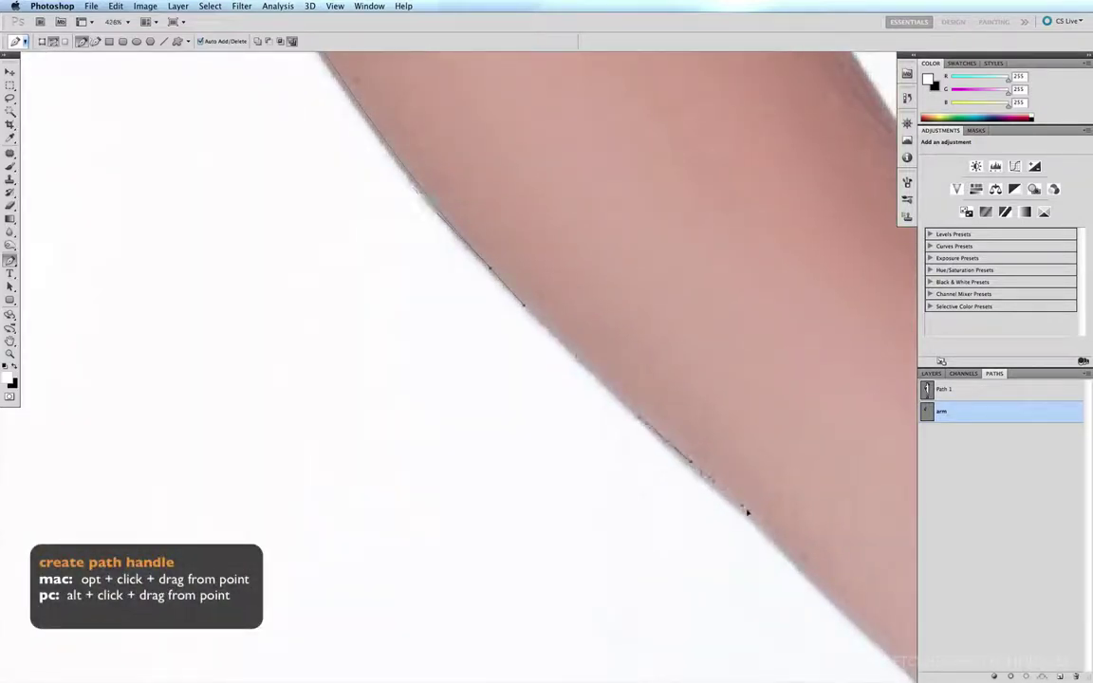
left_click_drag(742, 504, 296, 260)
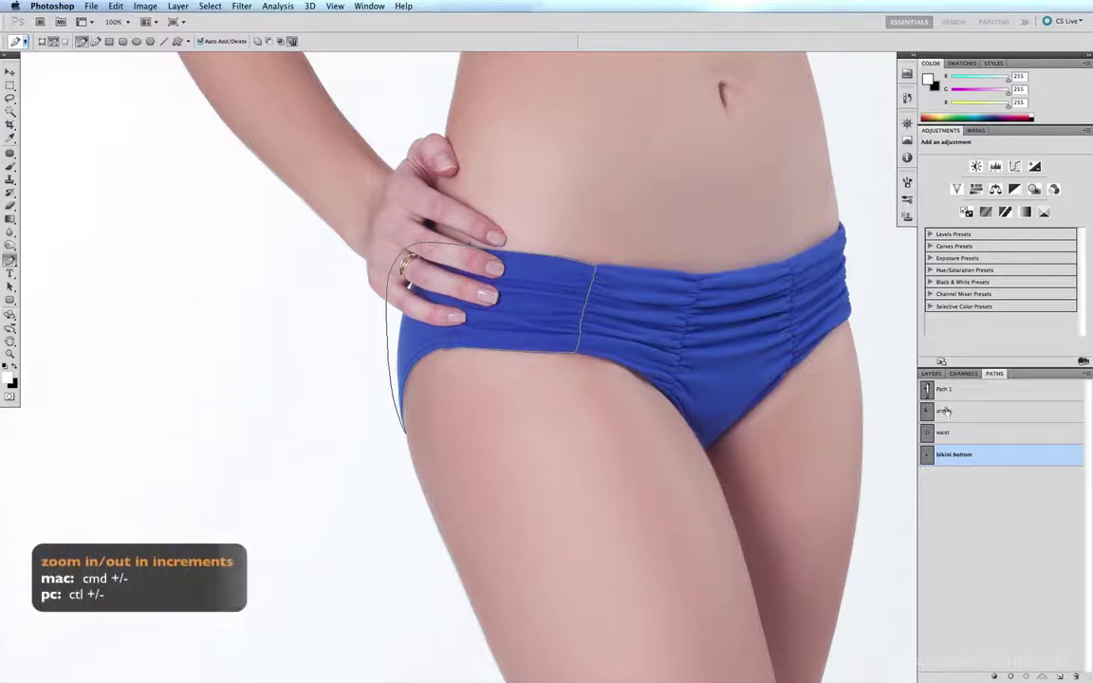
Make a new anti-aliased selection from the arm path with a feather radius of 1 pixel
key("super+minus")
key("super+minus")
key("super+minus")
left_click_drag(603, 293, 583, 379)
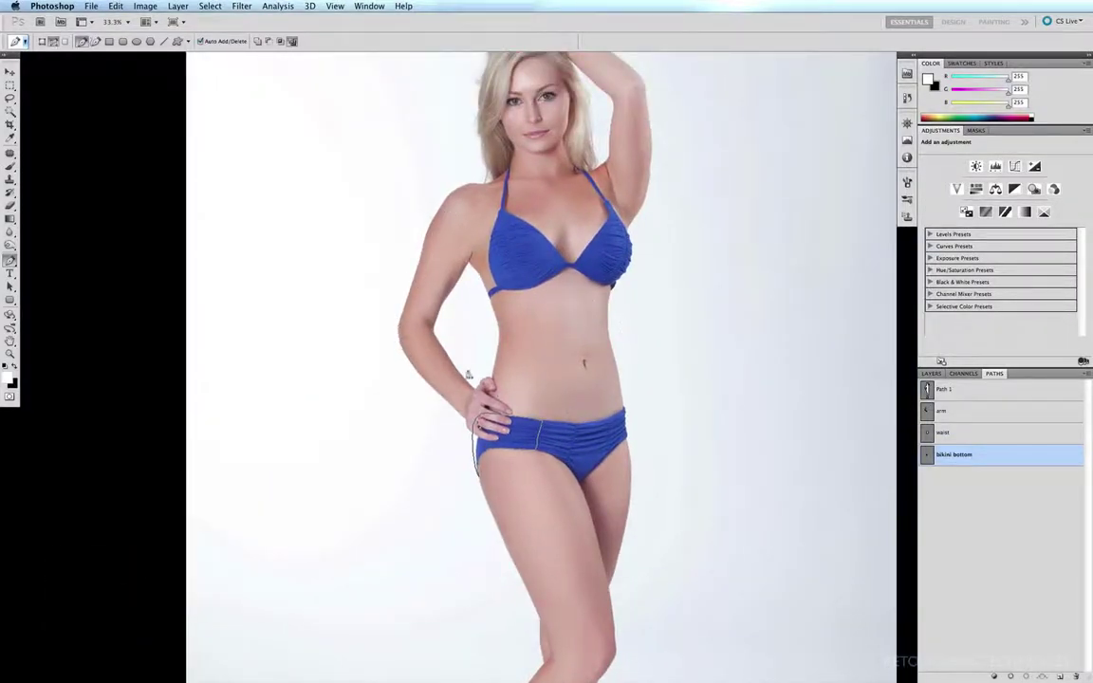
left_click(965, 413)
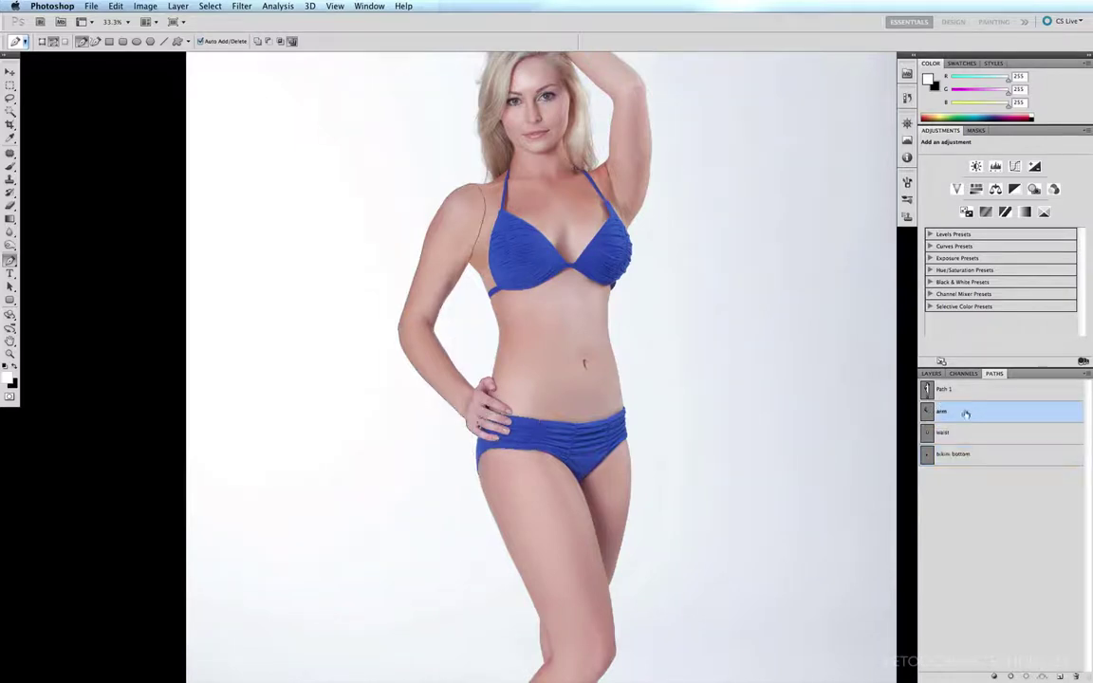
left_click(1082, 379)
left_click(1032, 444)
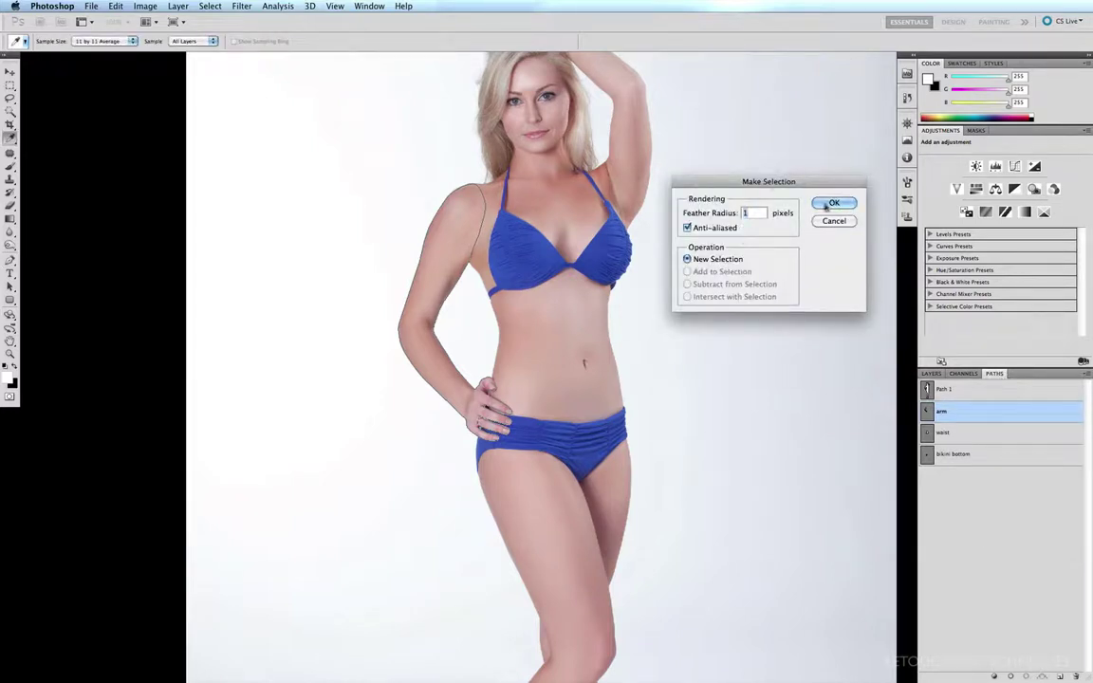
left_click(831, 204)
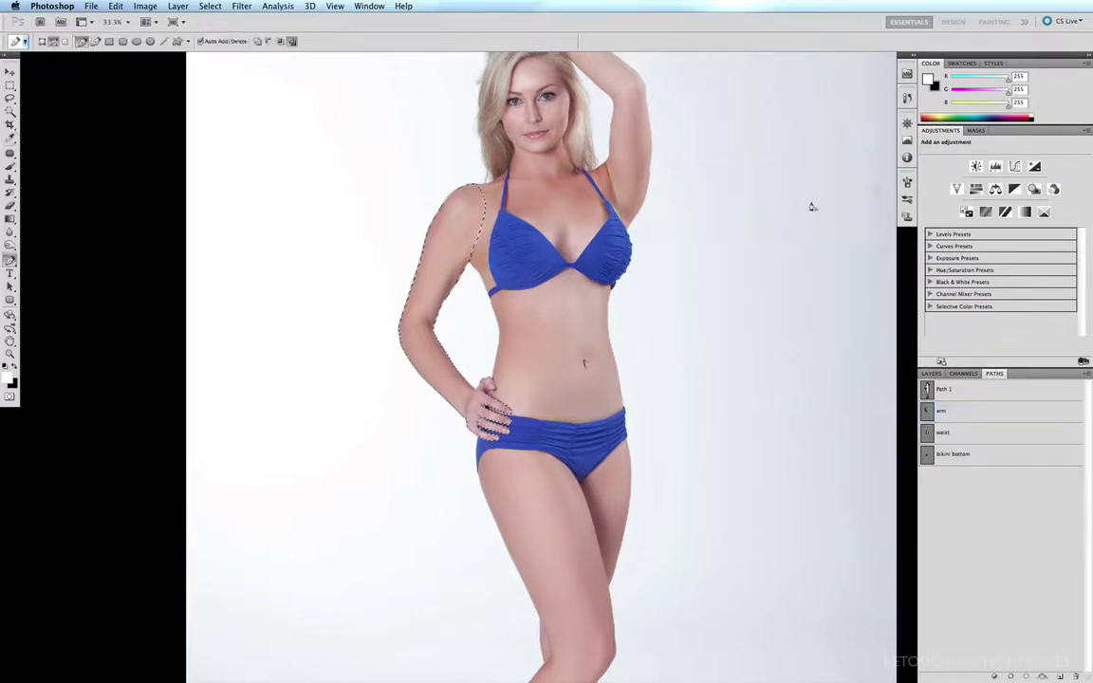
Duplicate the selected arm from Layer 1 onto its own layer and rename that layer arm
left_click(931, 375)
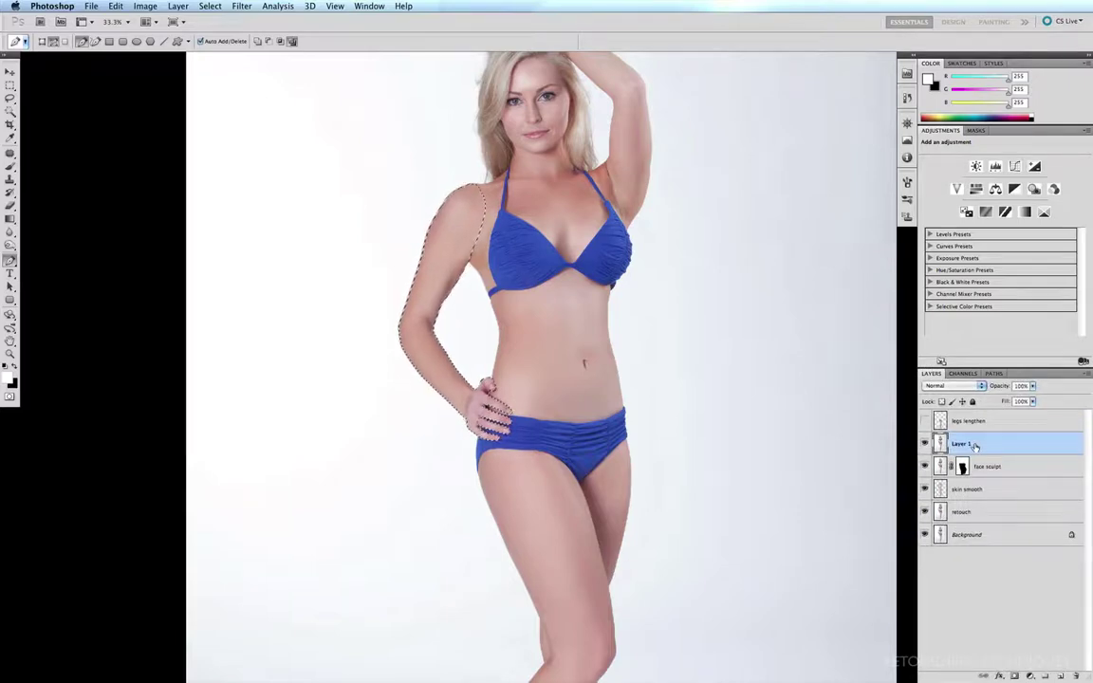
key("super+j")
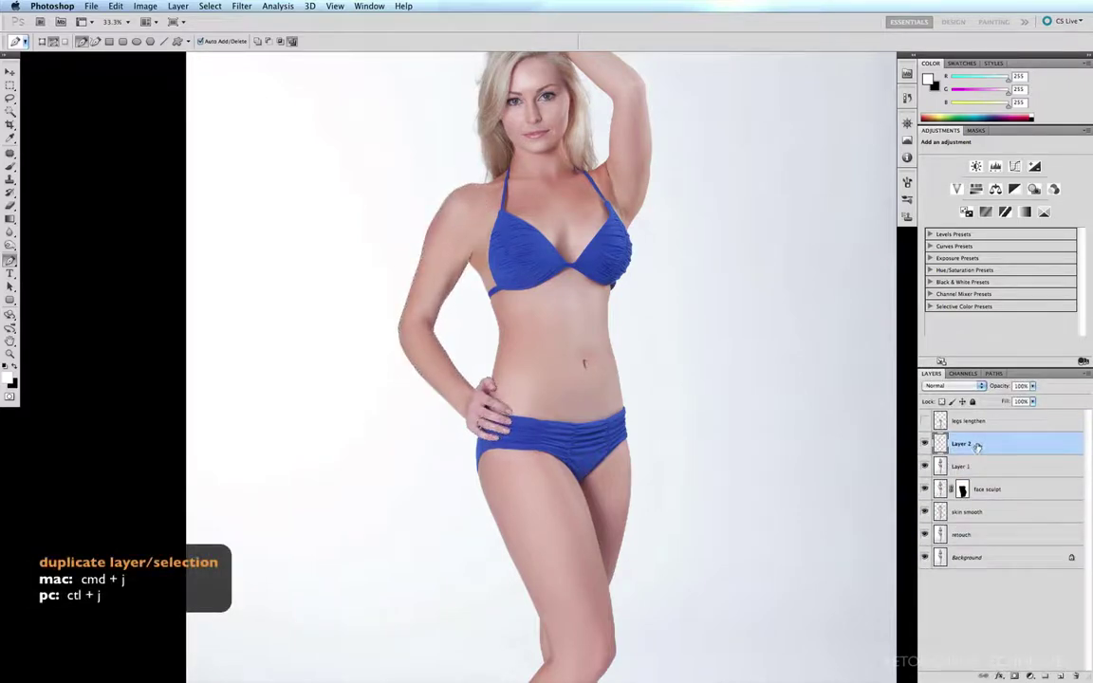
left_click(924, 444, "alt")
left_click(924, 444, "alt")
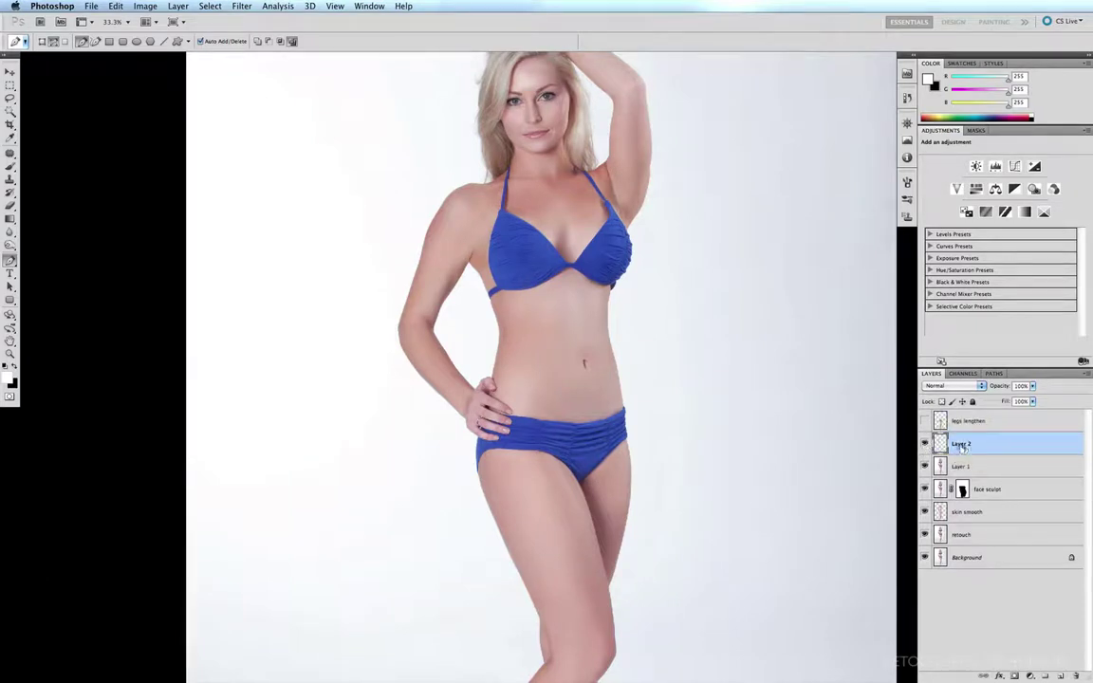
double_click(959, 445)
type("arm")
Hide the arm layer and add an empty layer named new waist directly above Layer 1
left_click(924, 443)
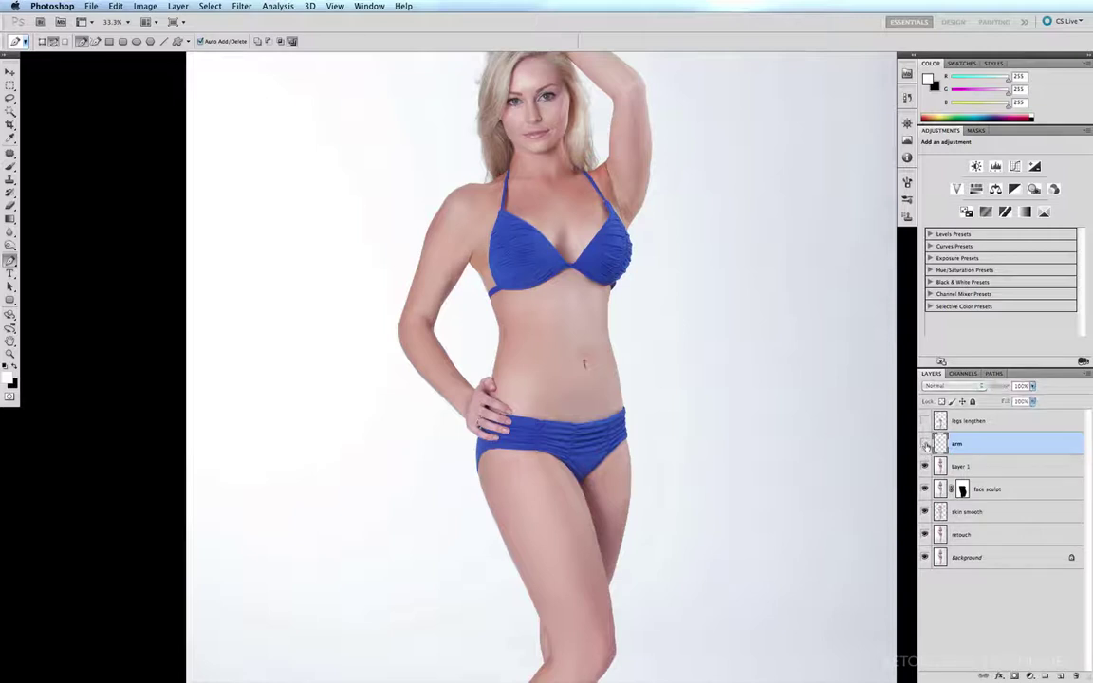
left_click(1002, 468)
left_click(1061, 676)
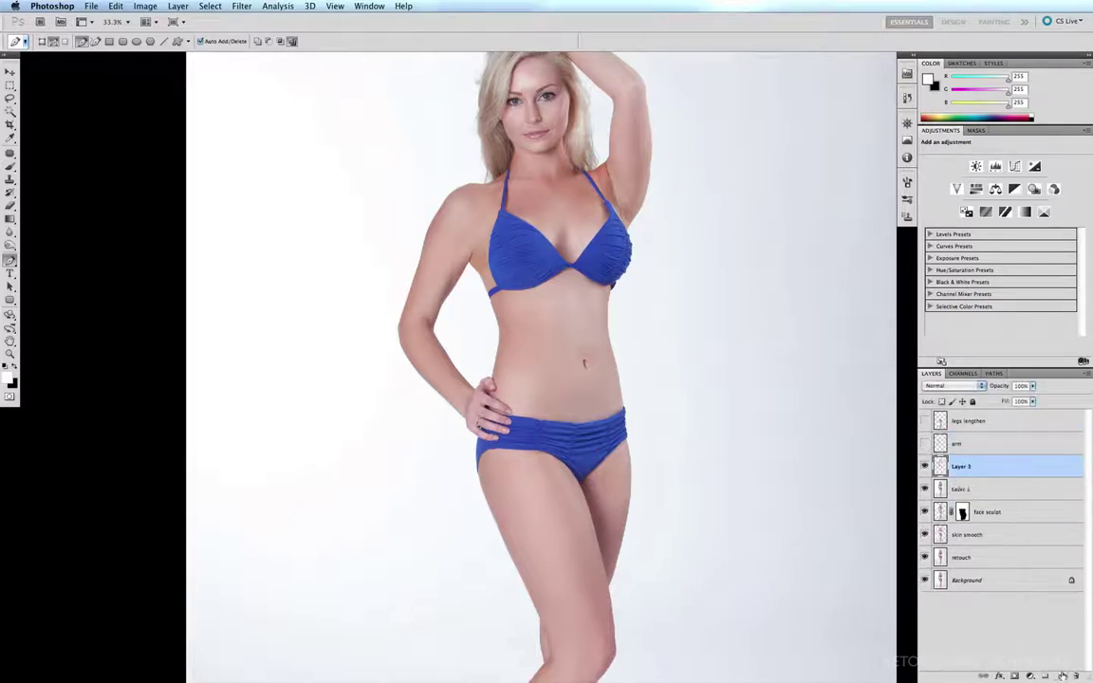
double_click(959, 467)
type("new waist")
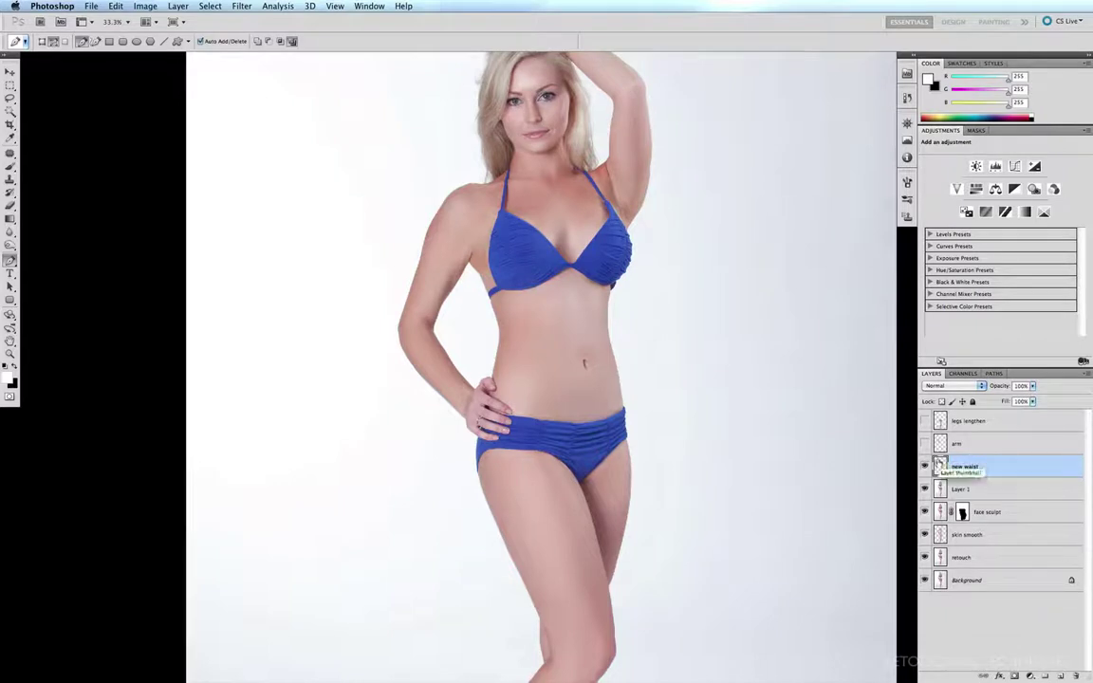
Load the waist path as a selection
left_click(993, 373)
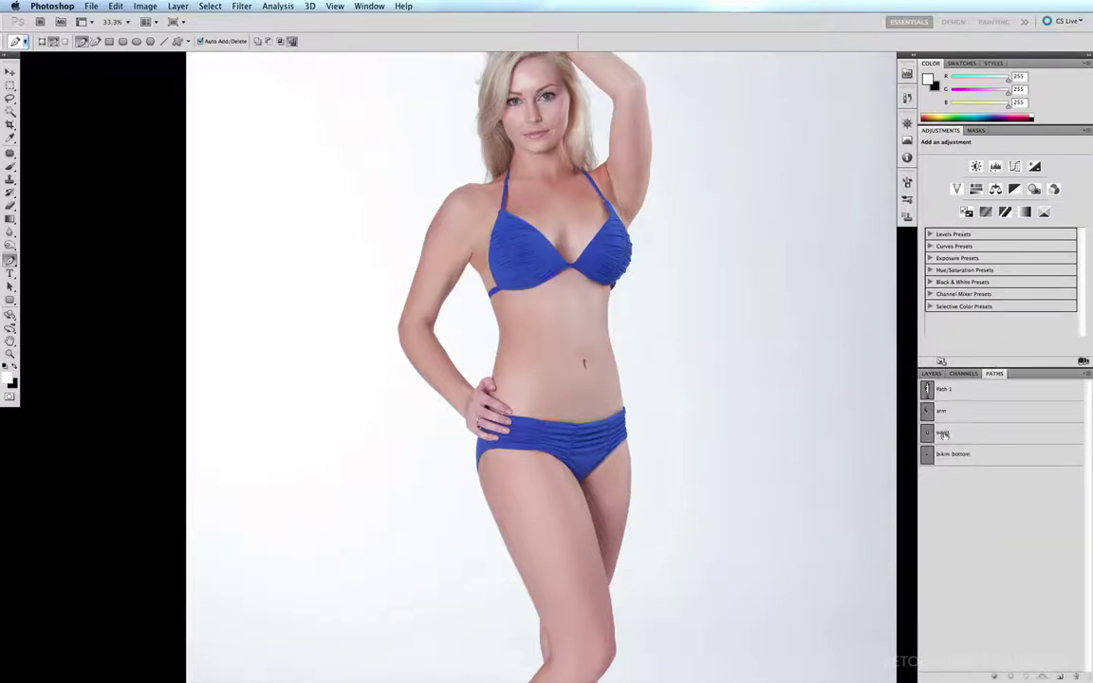
left_click(929, 433, "super")
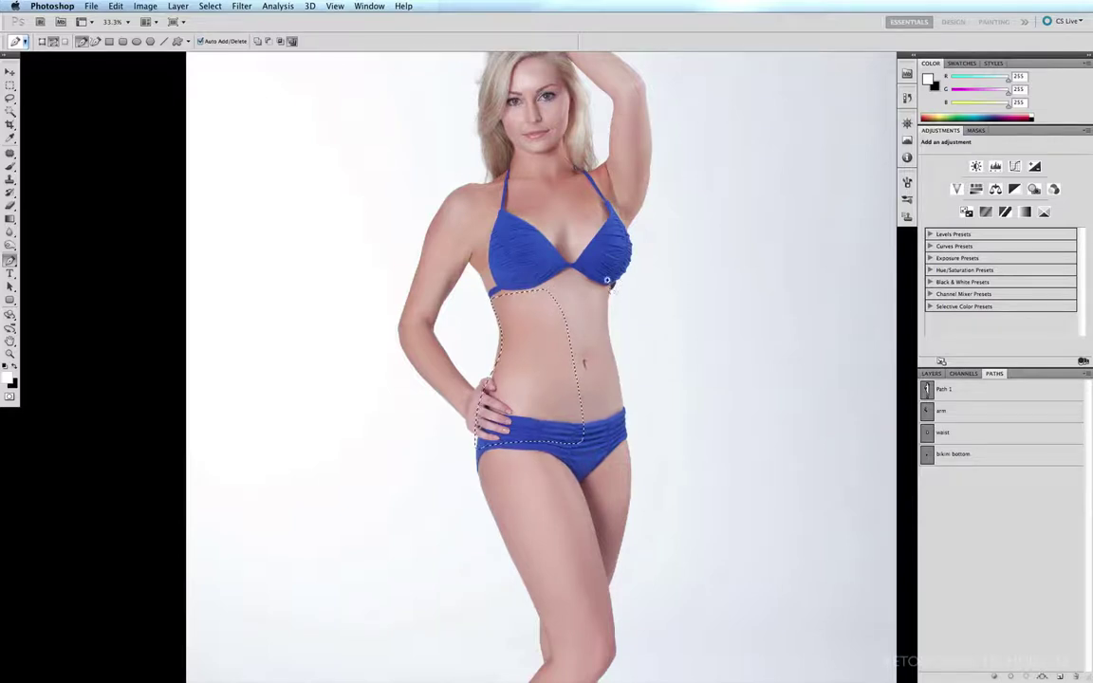
left_click_drag(617, 276, 426, 452)
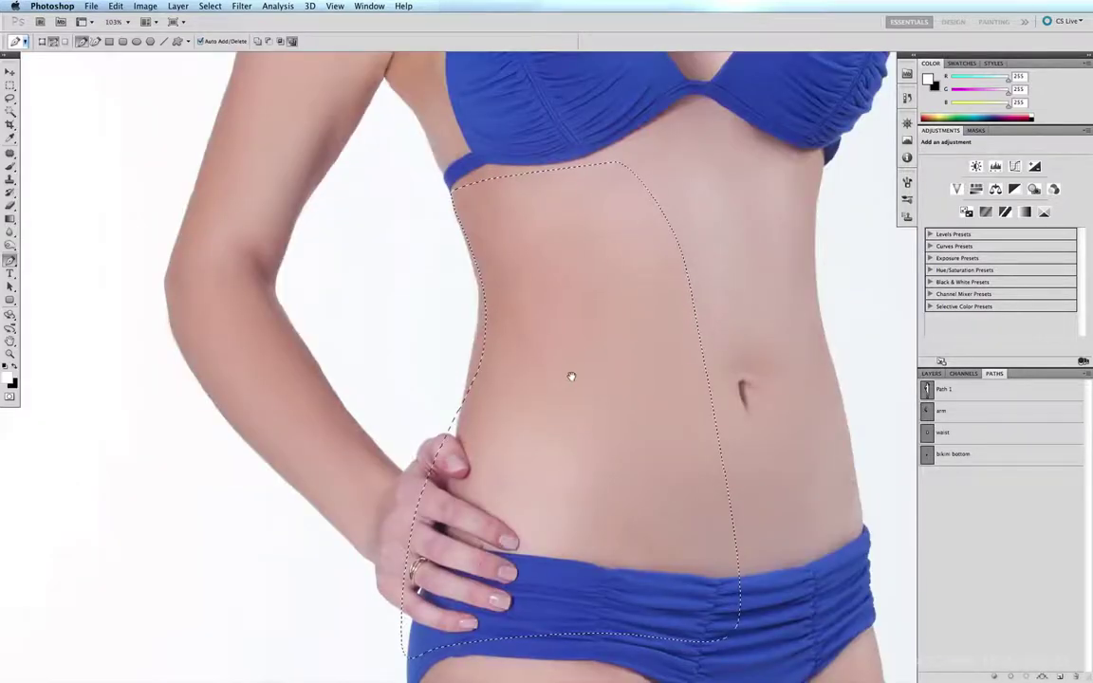
On the new waist layer, brush the sampled backdrop colour over the wrist and hand outside the waist outline, using an inverted selection and size 80 brush
left_click(931, 372)
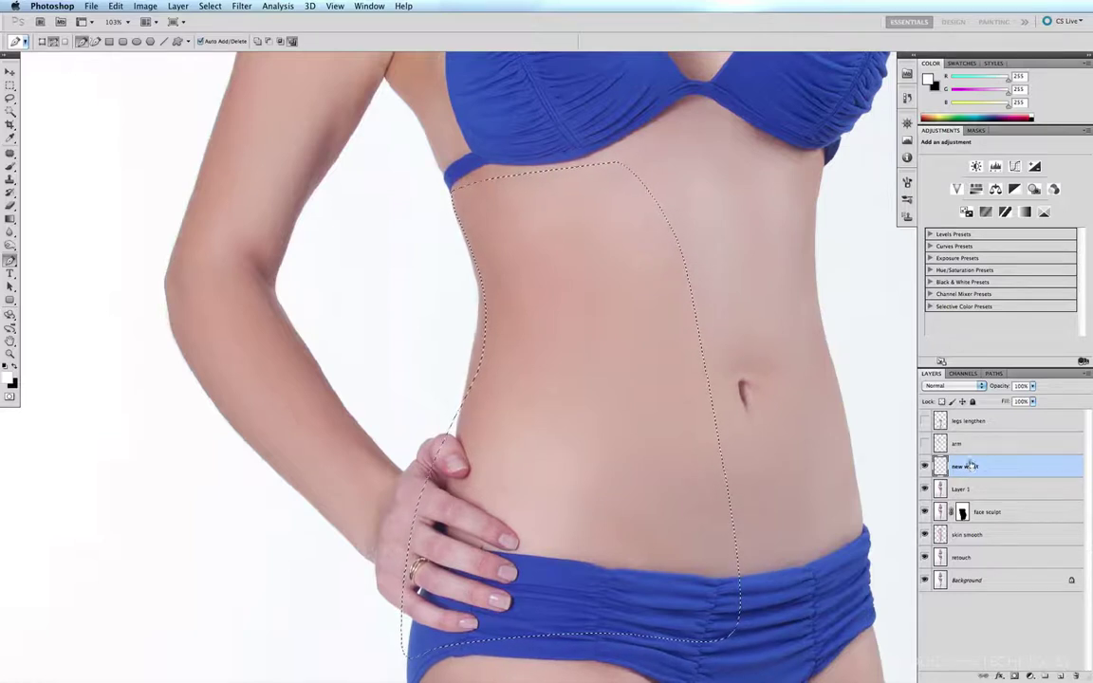
key("b")
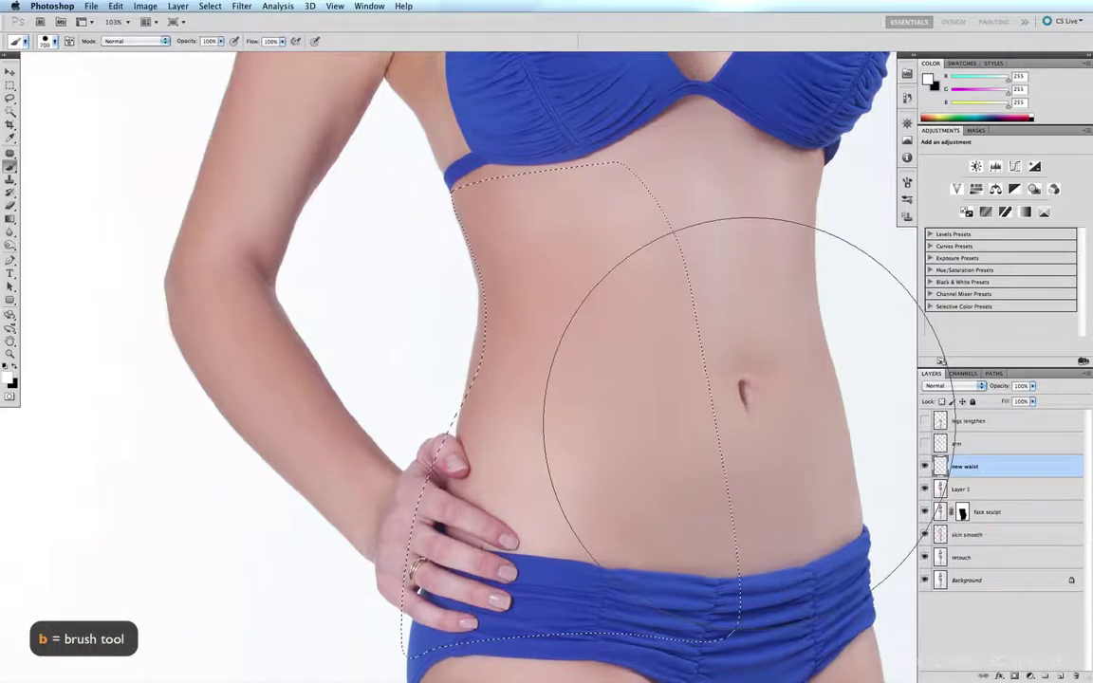
key("bracketleft")
key("bracketleft")
key("bracketleft")
key("bracketleft")
key("bracketleft")
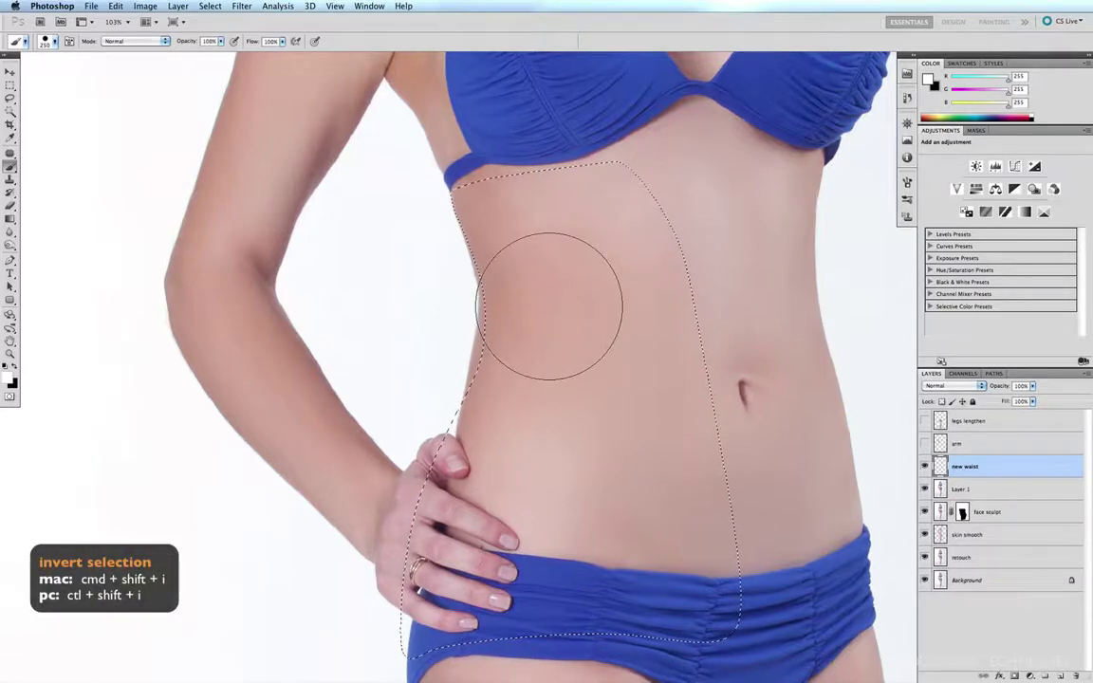
left_click(422, 292, "alt")
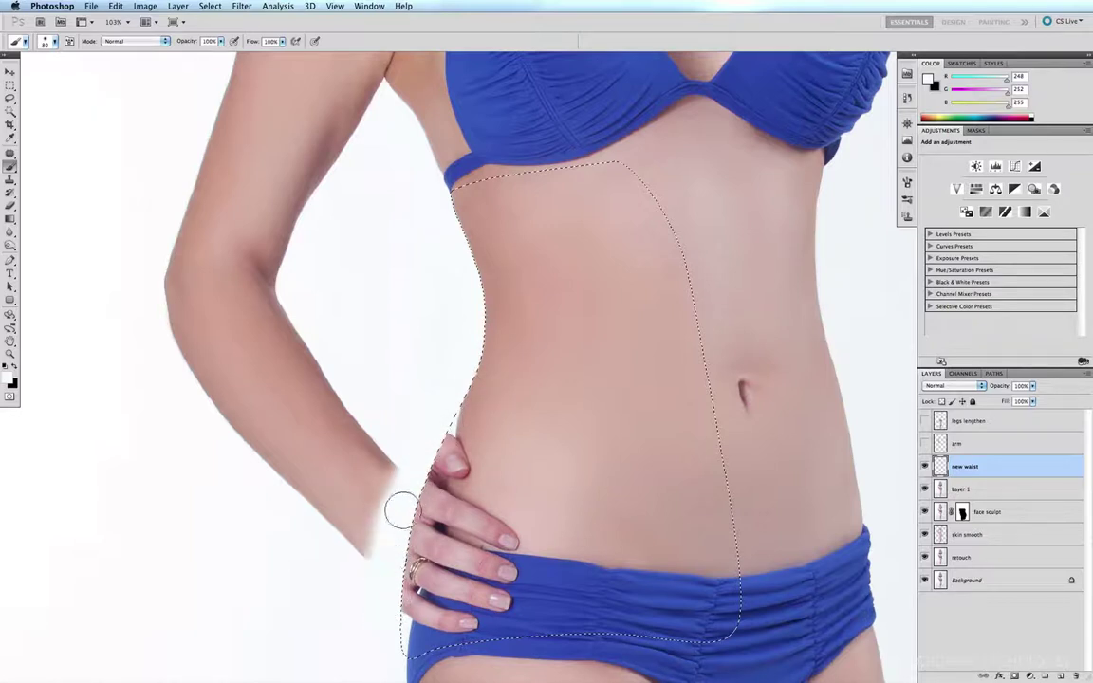
left_click_drag(400, 497, 378, 553)
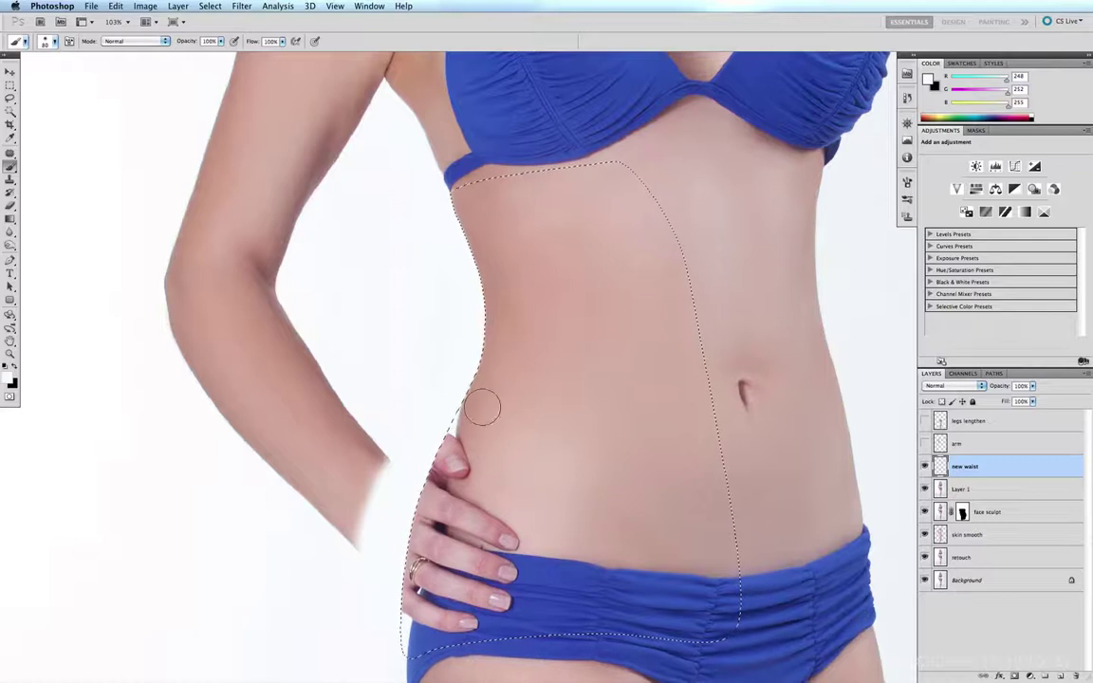
Invert the selection back to the waist and brush sampled hip skin tone over the hand at 30% opacity
key("super+shift+i")
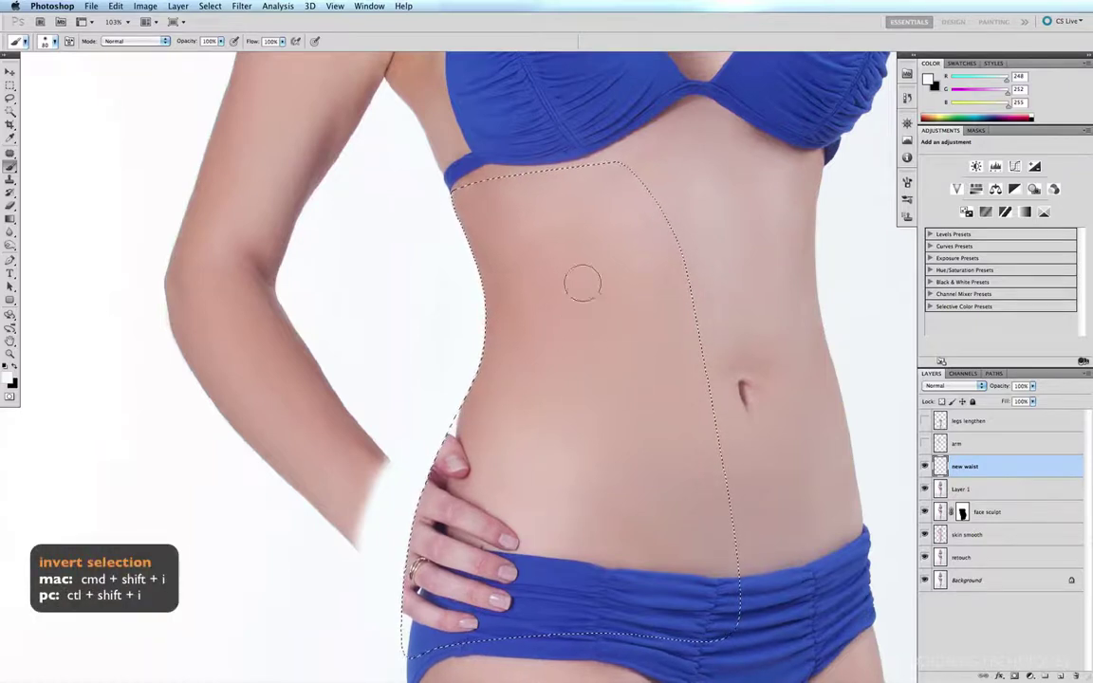
left_click(468, 409, "alt")
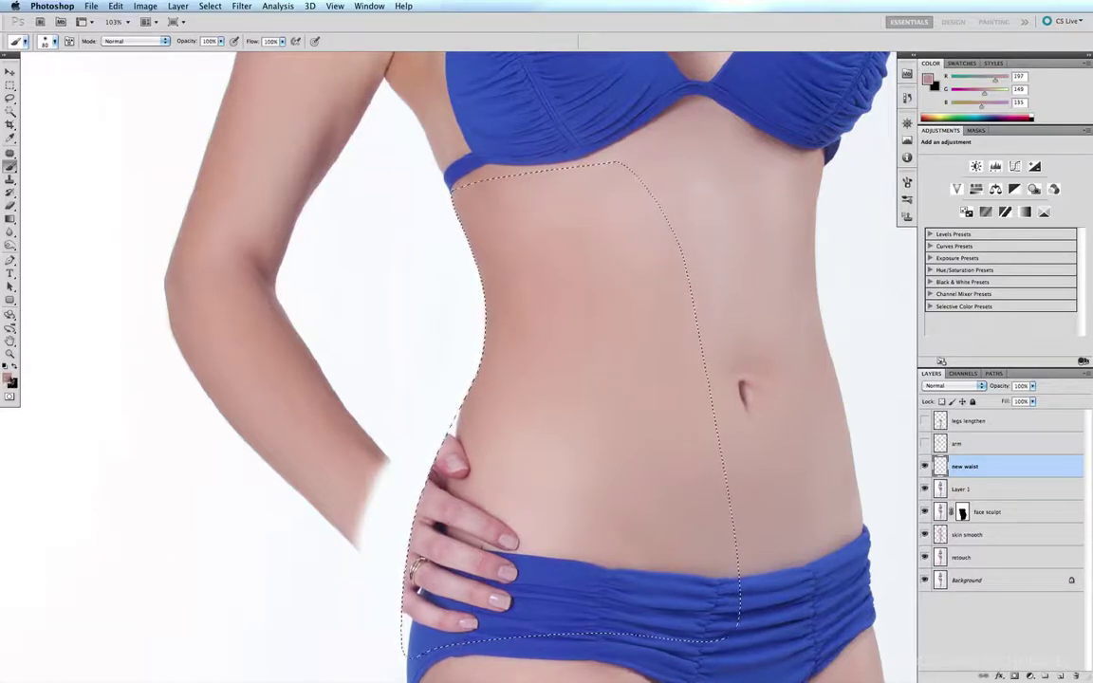
scroll(465, 285, "down", 5)
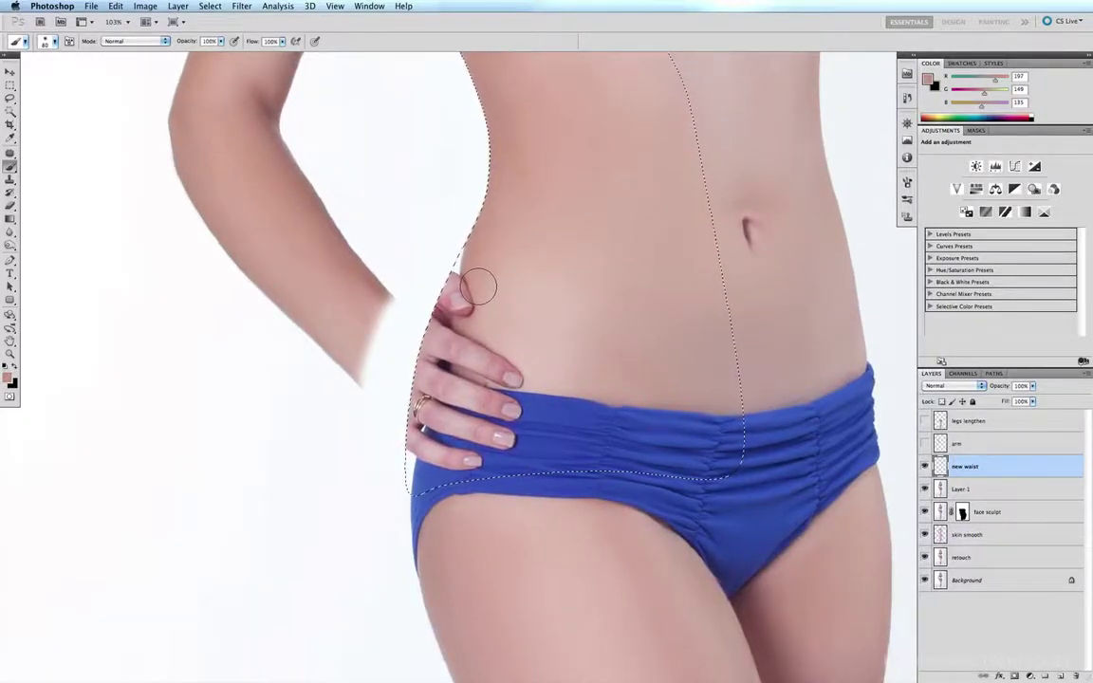
key("3")
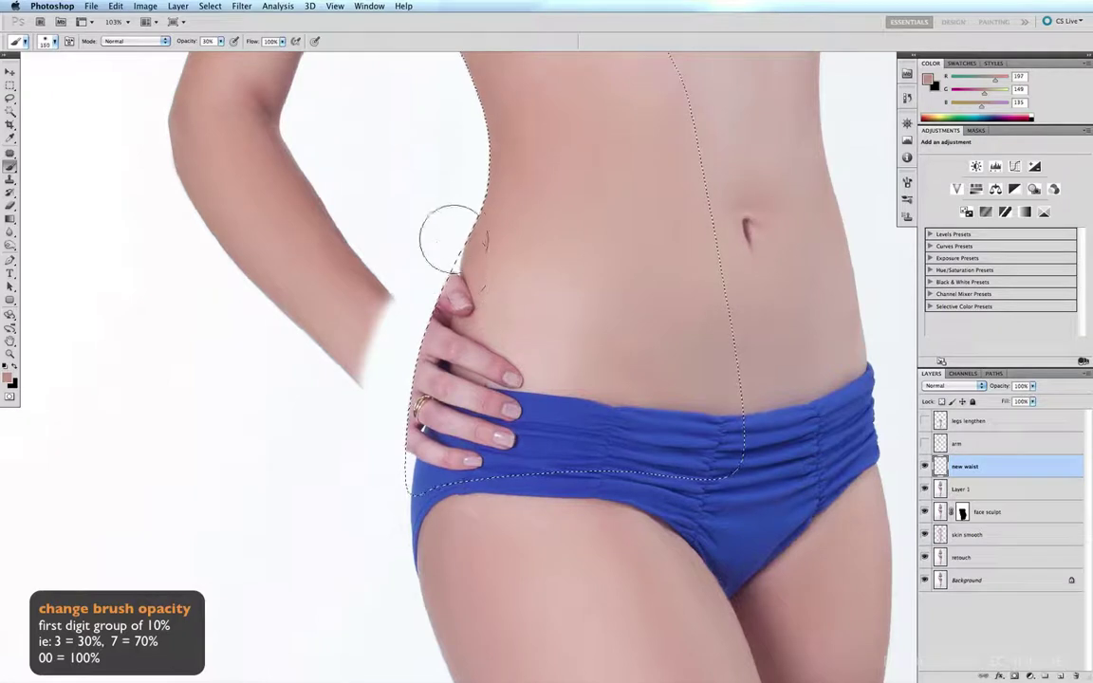
key("bracketright")
mouse_move(454, 237)
left_mouse_down()
mouse_move(417, 347)
mouse_move(451, 252)
left_mouse_up()
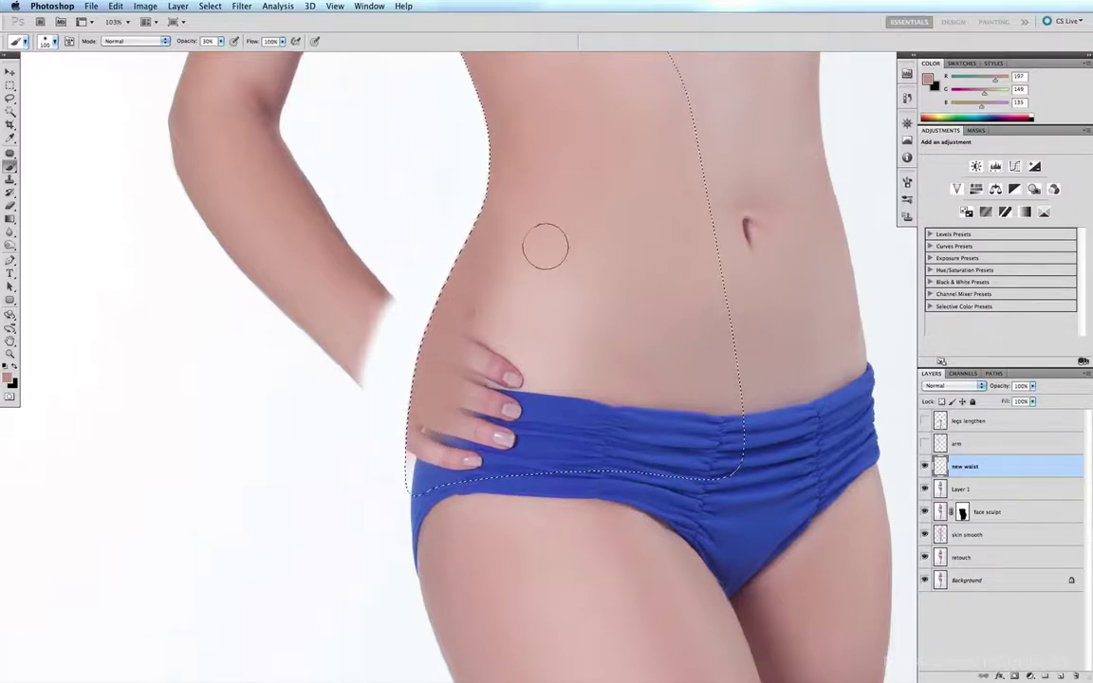
Sample a lighter skin tone beside the fingers and brush it over the remaining upper fingers and hip inside the waist selection
left_click(522, 327, "alt")
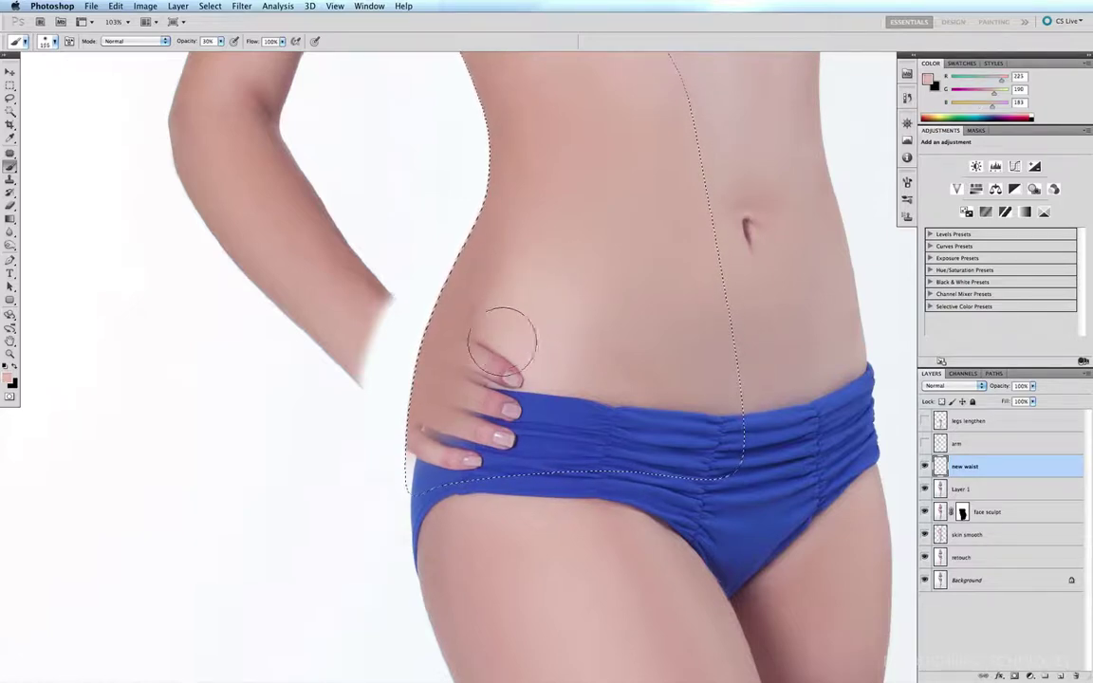
mouse_move(505, 352)
left_mouse_down()
mouse_move(492, 396)
mouse_move(507, 377)
mouse_move(534, 392)
mouse_move(510, 352)
mouse_move(495, 406)
left_mouse_up()
key("bracketleft")
key("bracketleft")
key("bracketleft")
key("bracketleft")
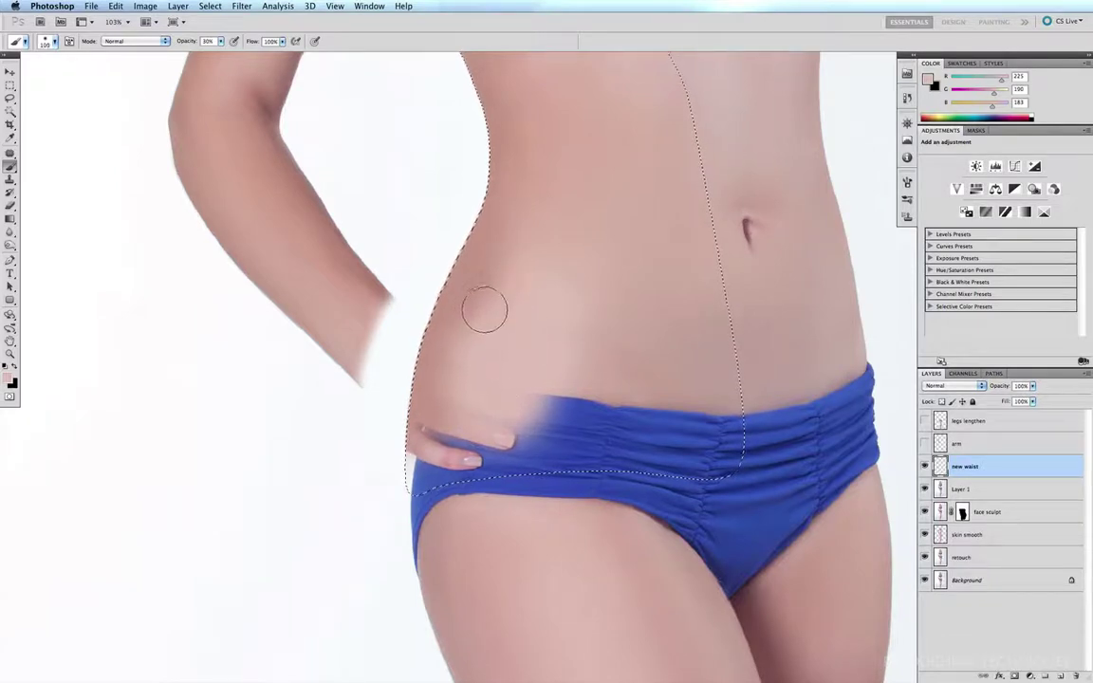
mouse_move(484, 310)
left_mouse_down()
mouse_move(502, 276)
mouse_move(473, 342)
mouse_move(499, 308)
mouse_move(480, 349)
mouse_move(513, 367)
mouse_move(514, 394)
mouse_move(525, 356)
mouse_move(514, 296)
mouse_move(504, 318)
mouse_move(520, 281)
mouse_move(455, 328)
mouse_move(479, 335)
mouse_move(439, 336)
mouse_move(492, 338)
mouse_move(546, 189)
mouse_move(513, 274)
left_mouse_up()
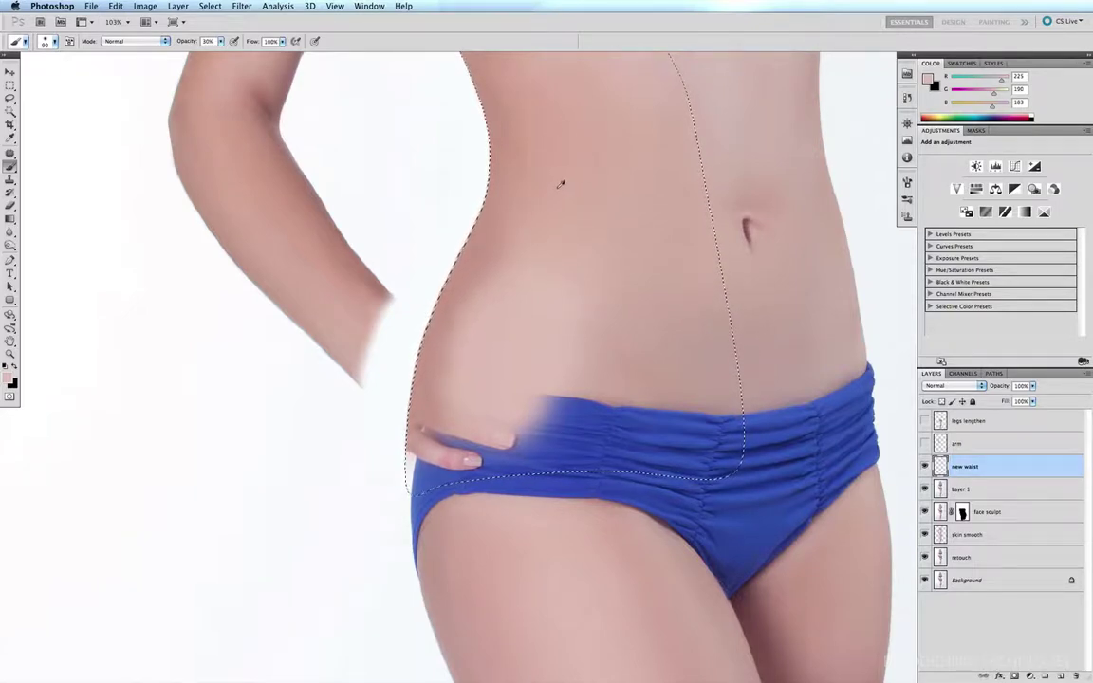
Blend the repainted hip with a mid skin tone sampled from the waist, varying the brush size, and deselect
left_click(560, 183, "alt")
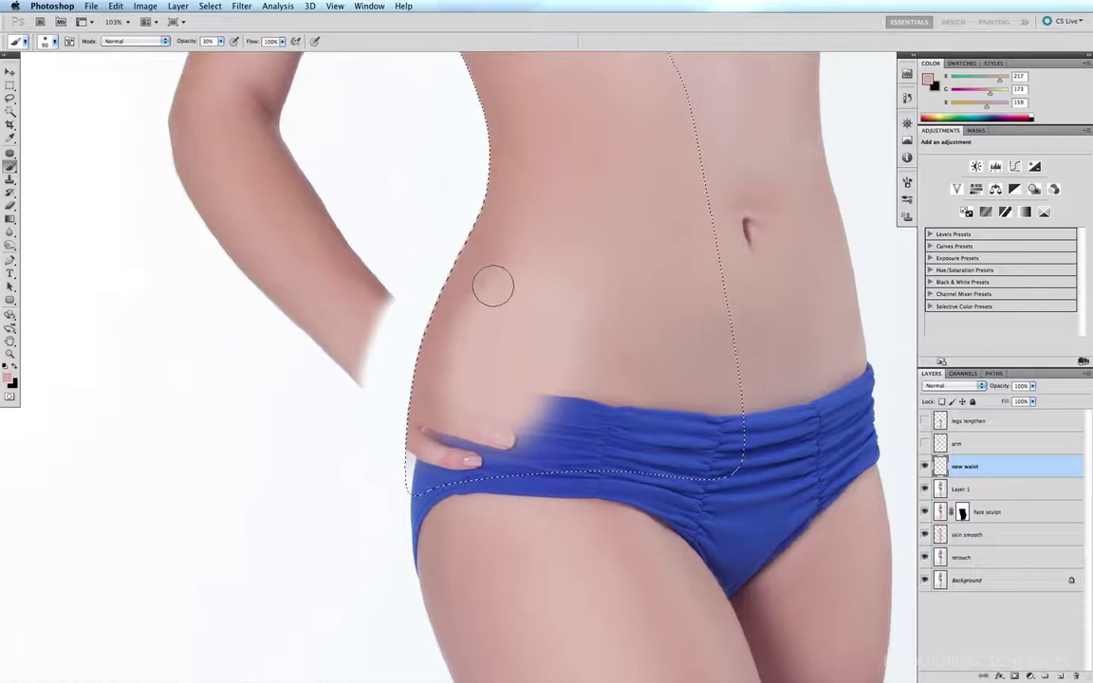
key("bracketright")
key("bracketright")
key("bracketright")
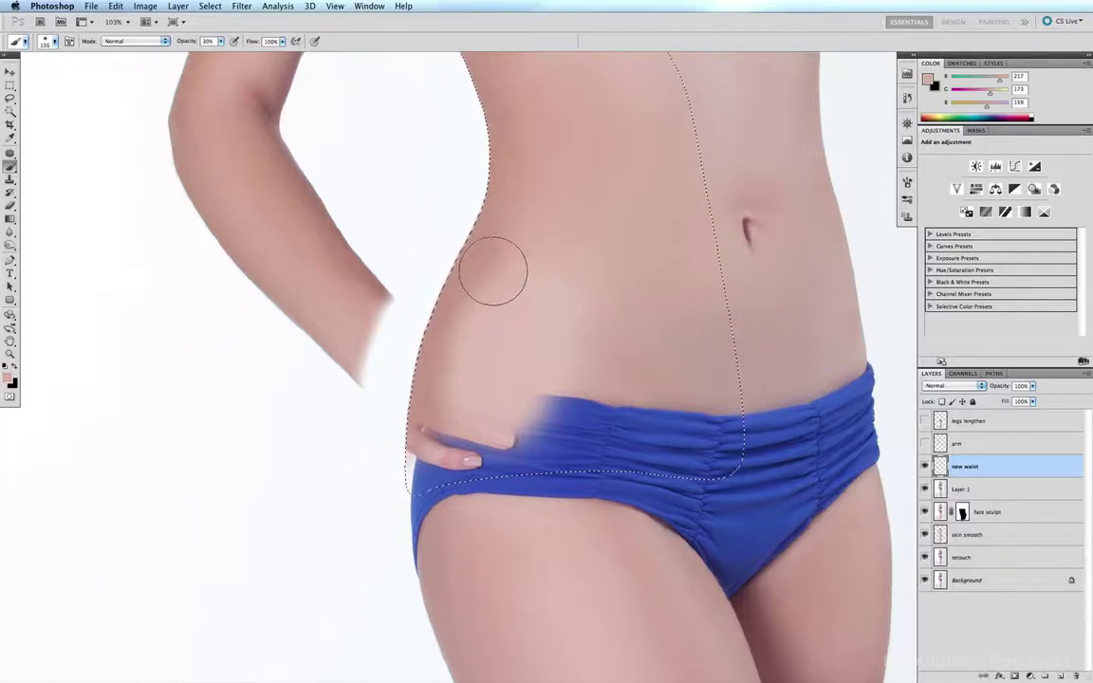
key("bracketleft")
key("bracketleft")
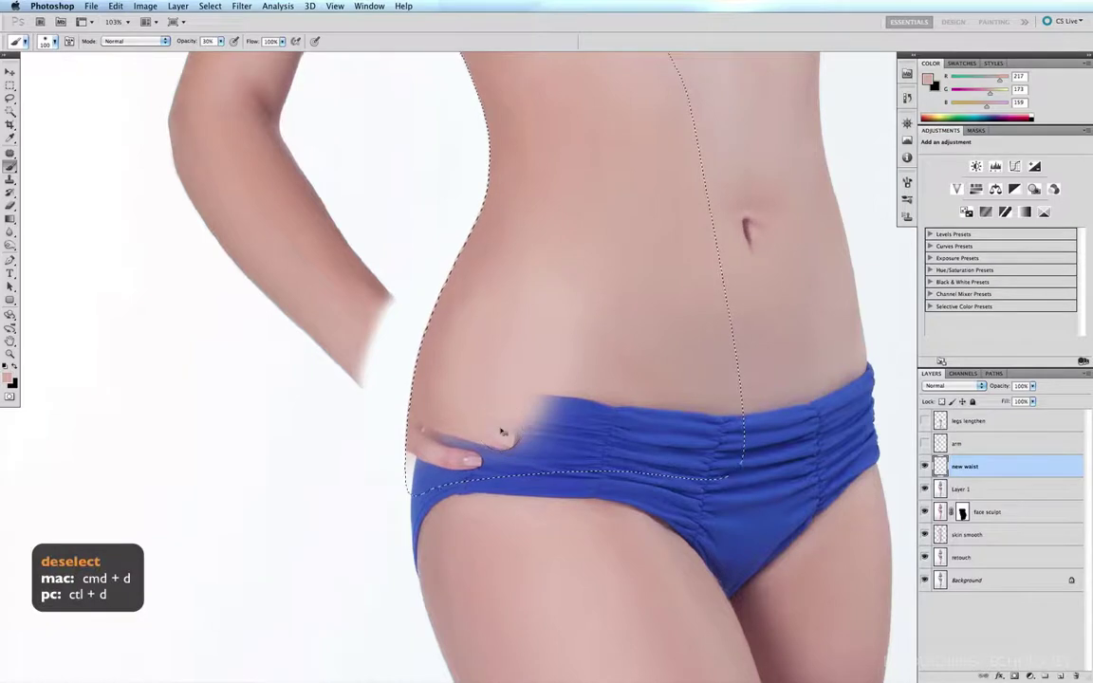
key("super+d")
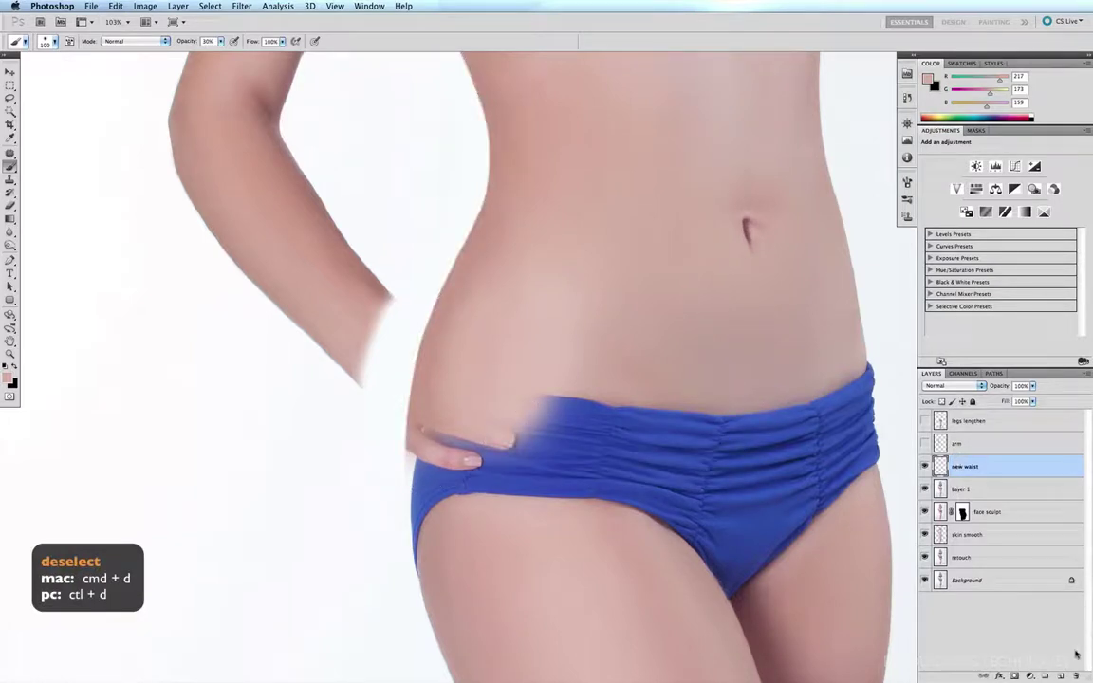
Add an empty layer above new waist and name it bikini bottom
key("super+alt+shift+n")
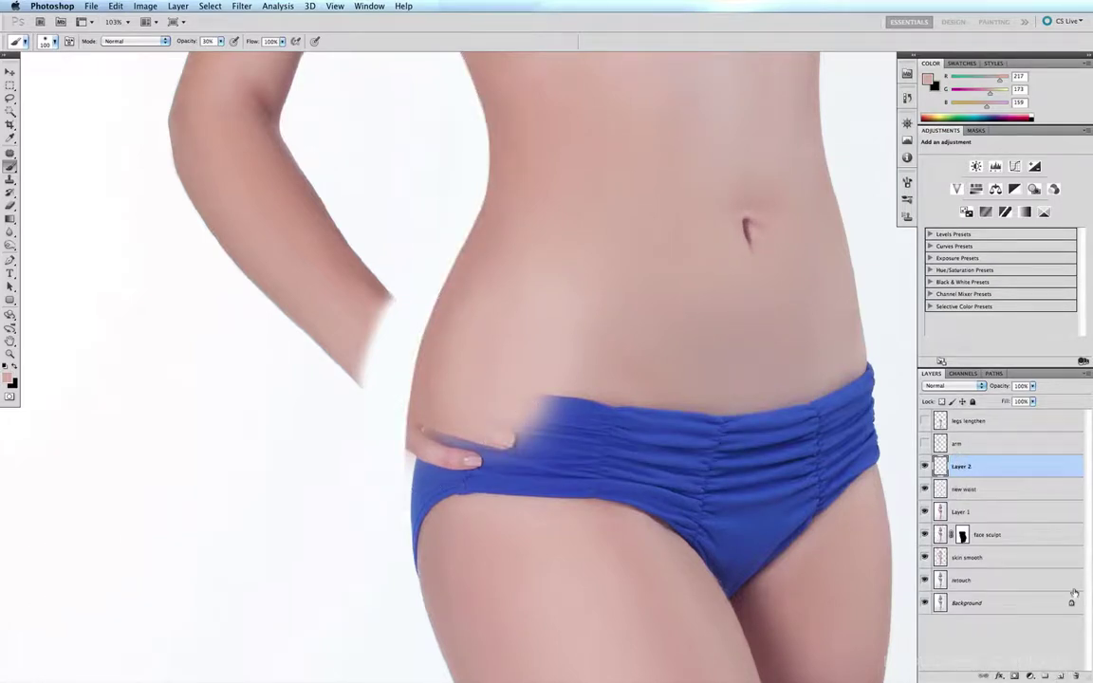
double_click(987, 464)
type("bikini bottom")
Load the bikini bottom path as a selection and clear the painted skin inside it from the new waist layer
left_click(993, 374)
left_click(927, 454, "super")
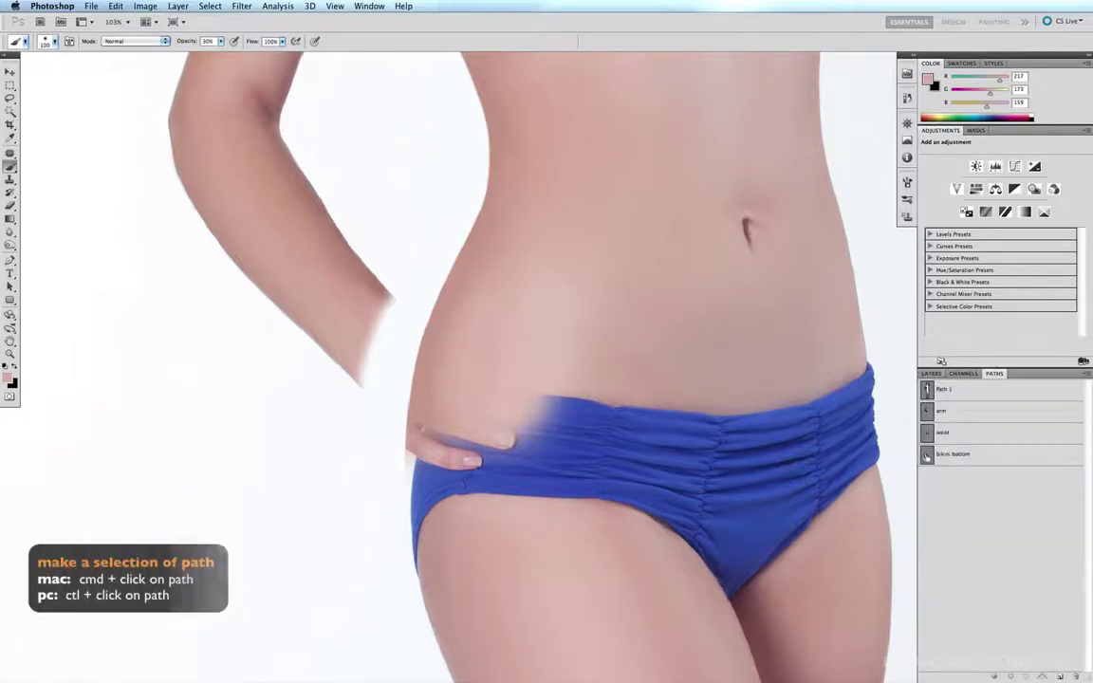
left_click(933, 375)
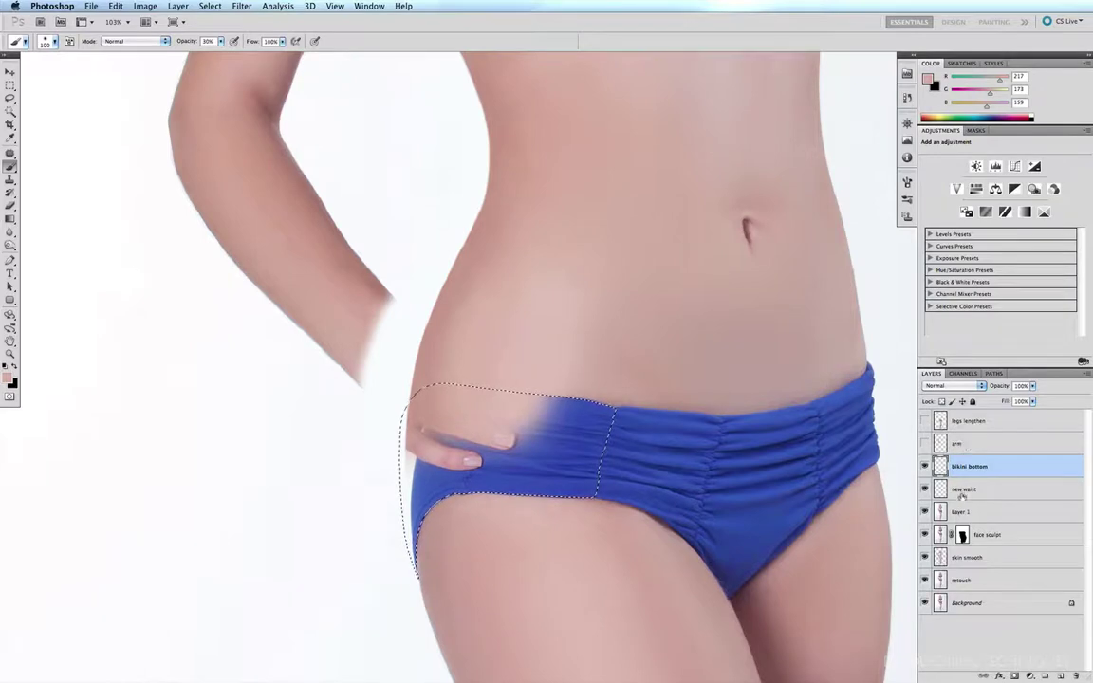
left_click(963, 490)
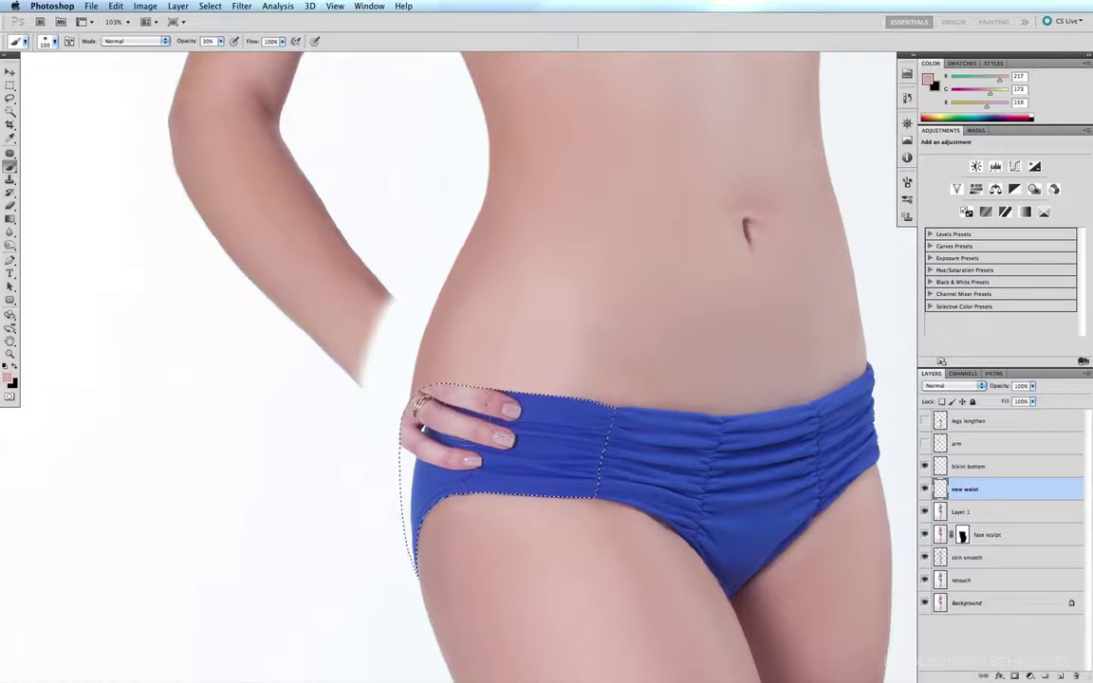
On the bikini bottom layer, brush sampled bikini blues over the hand and side of the bikini within the selection at 30% opacity
left_click(972, 466)
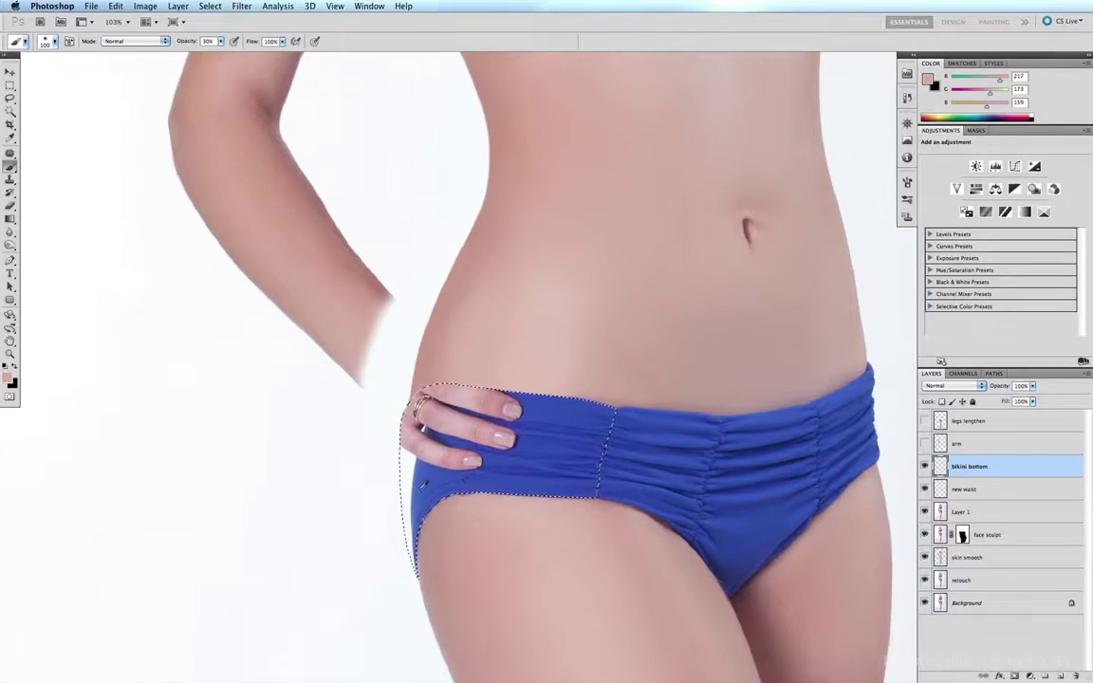
left_click(424, 484, "alt")
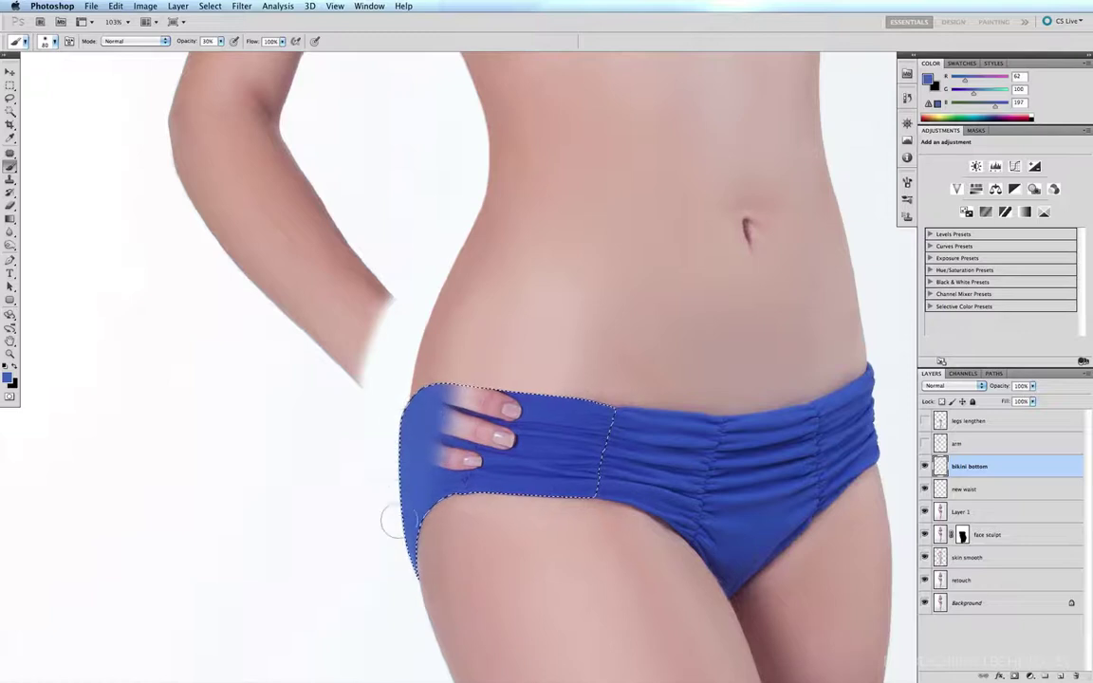
left_click(545, 404, "alt")
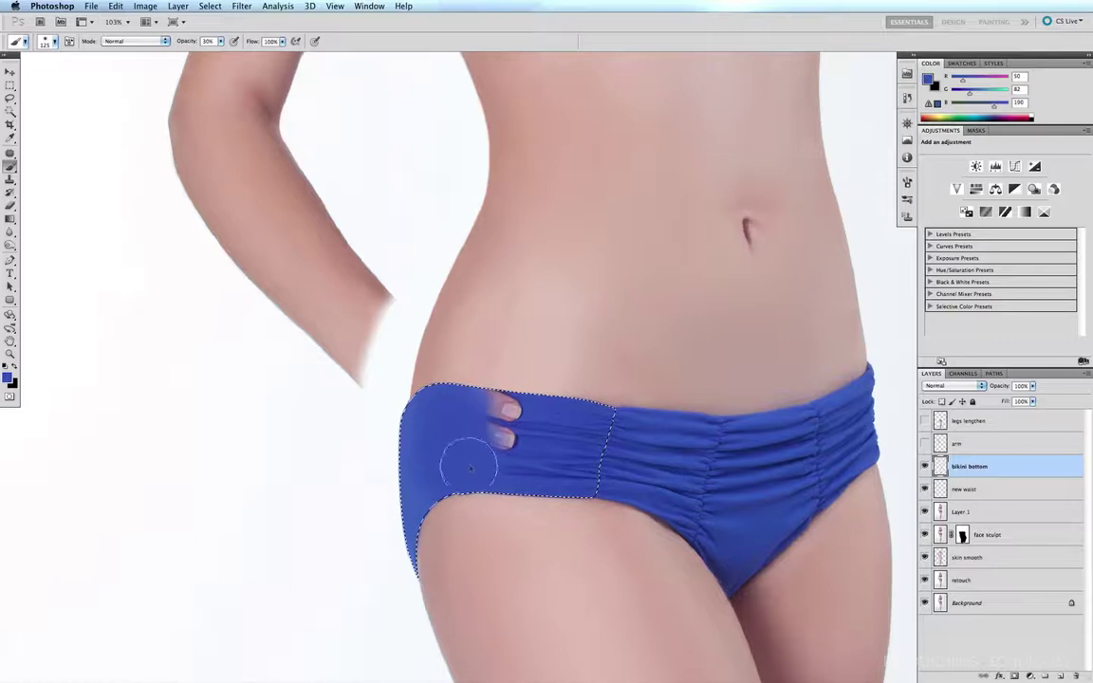
left_click_drag(474, 410, 470, 439)
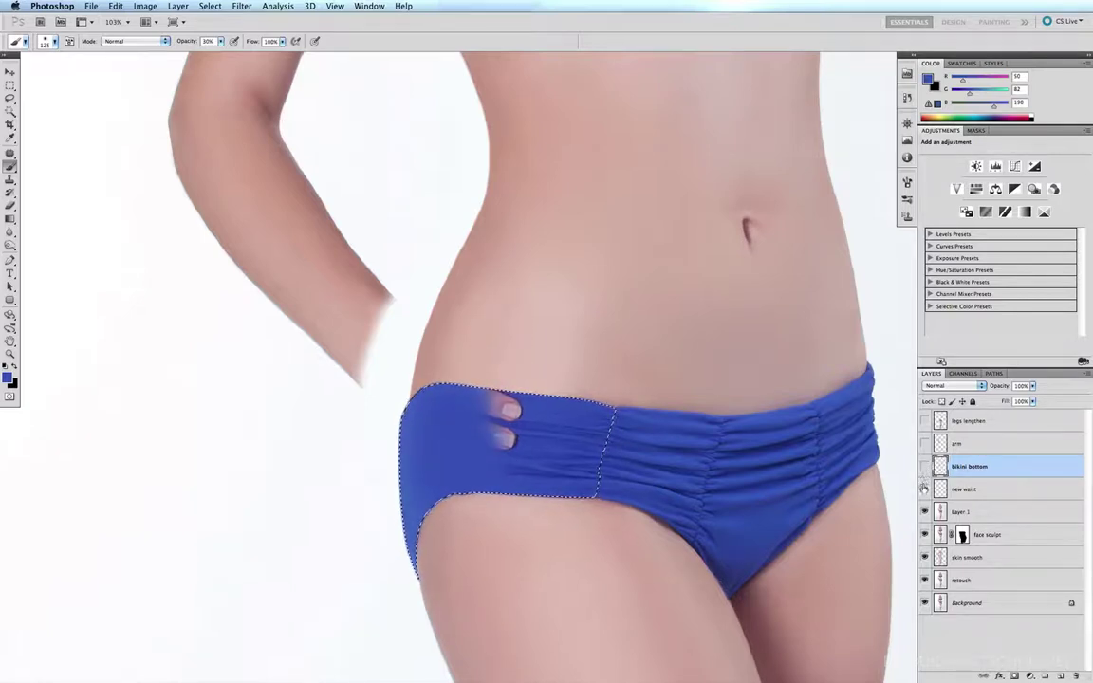
Copy the selected bikini area from Layer 1 onto its own layer above bikini bottom, hiding bikini bottom and new waist while copying and showing them again
left_click_drag(925, 466, 925, 488)
left_click(974, 512)
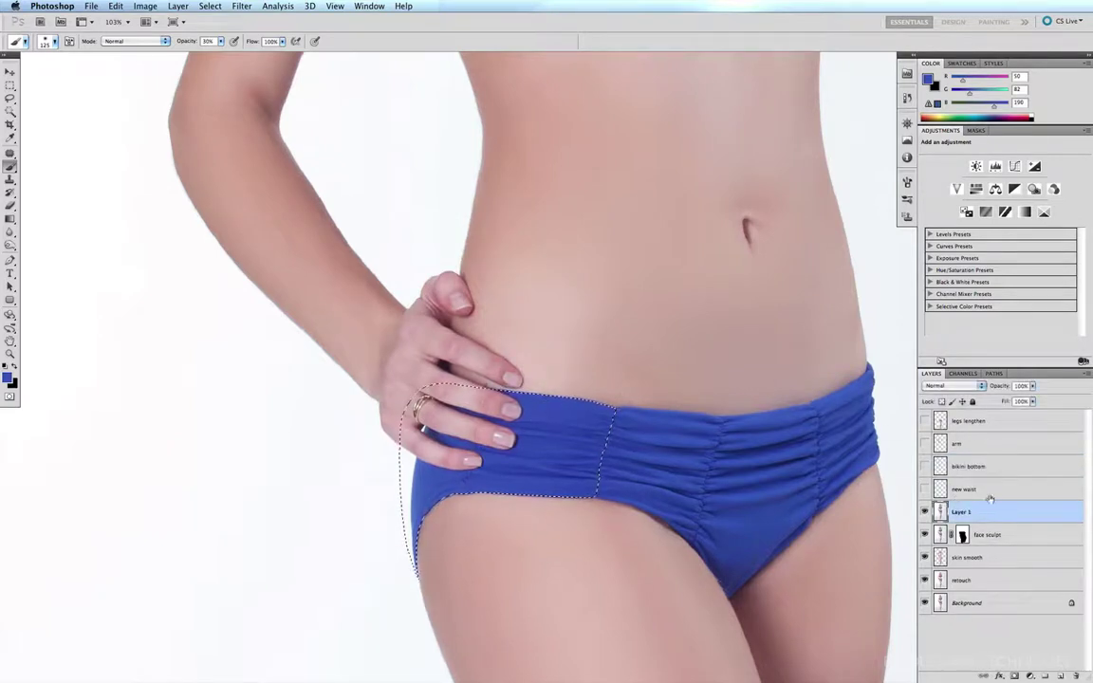
key("super+j")
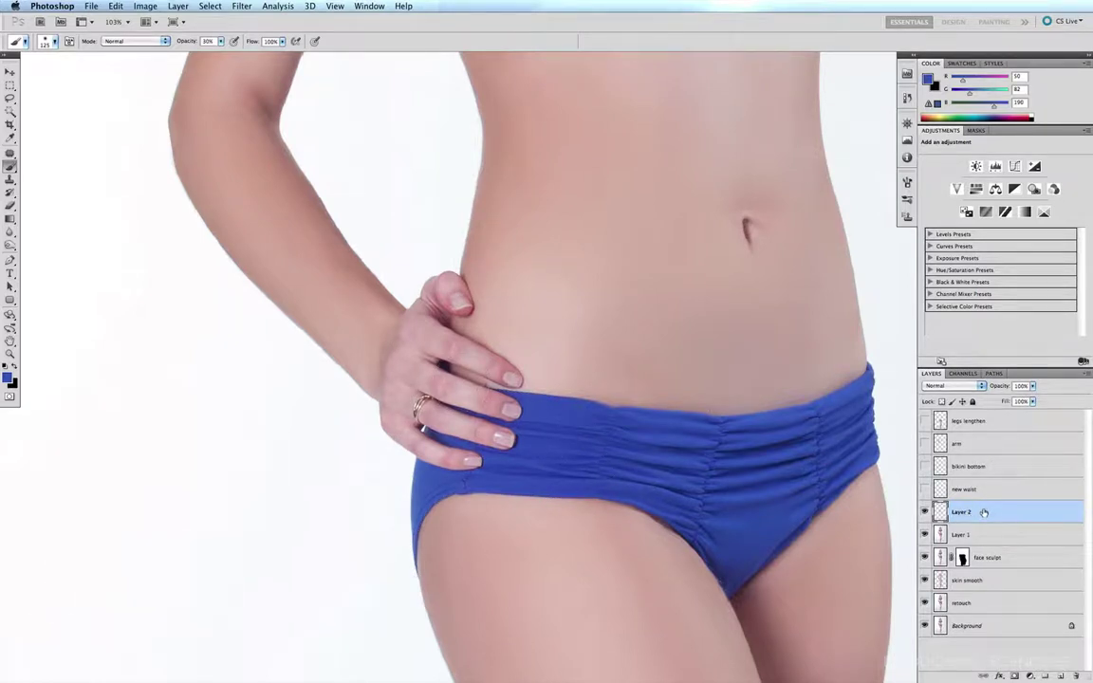
left_click_drag(983, 512, 962, 461)
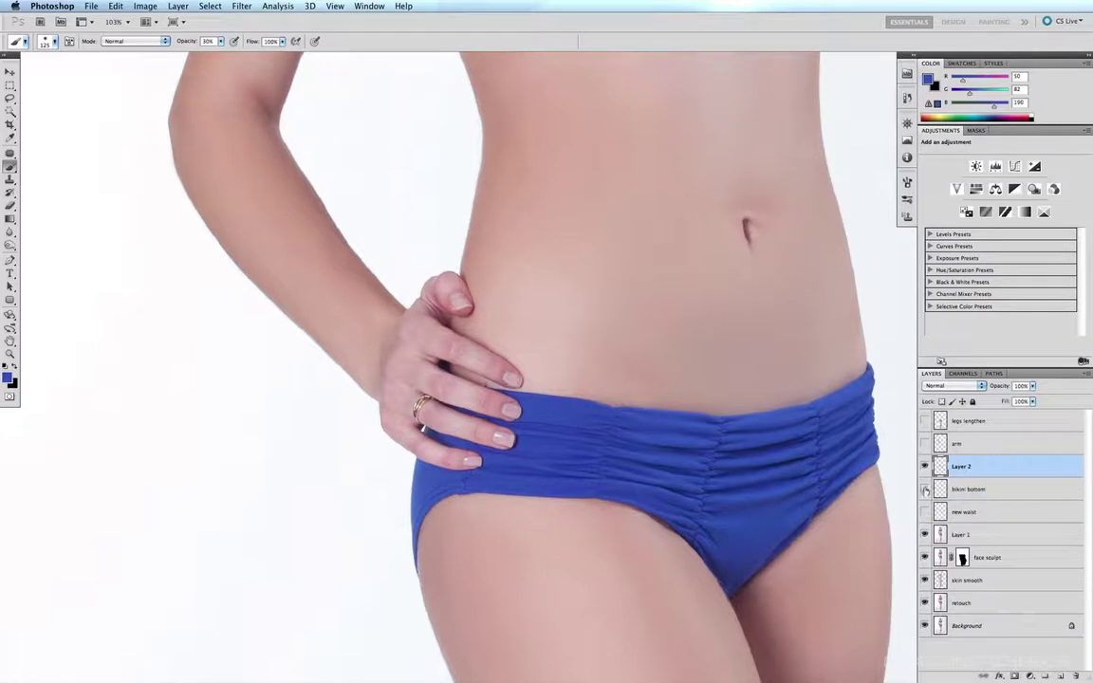
left_click(925, 488)
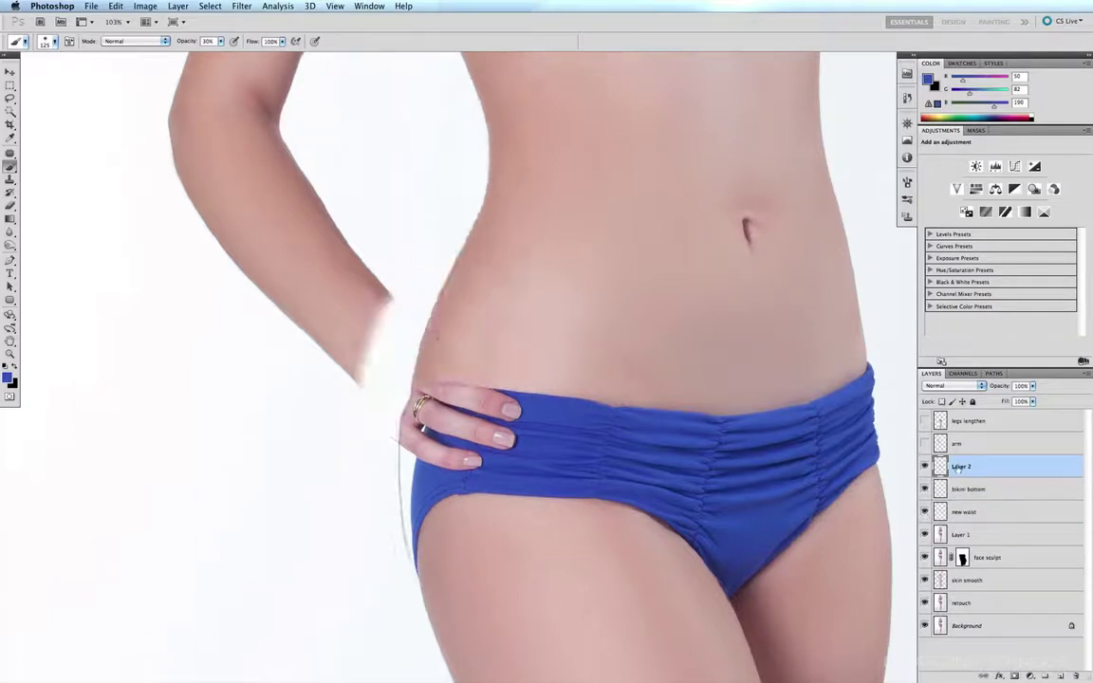
Add a layer mask to the copied bikini layer and paint out its hand and outer edge in black at 100% opacity
left_click(1014, 675)
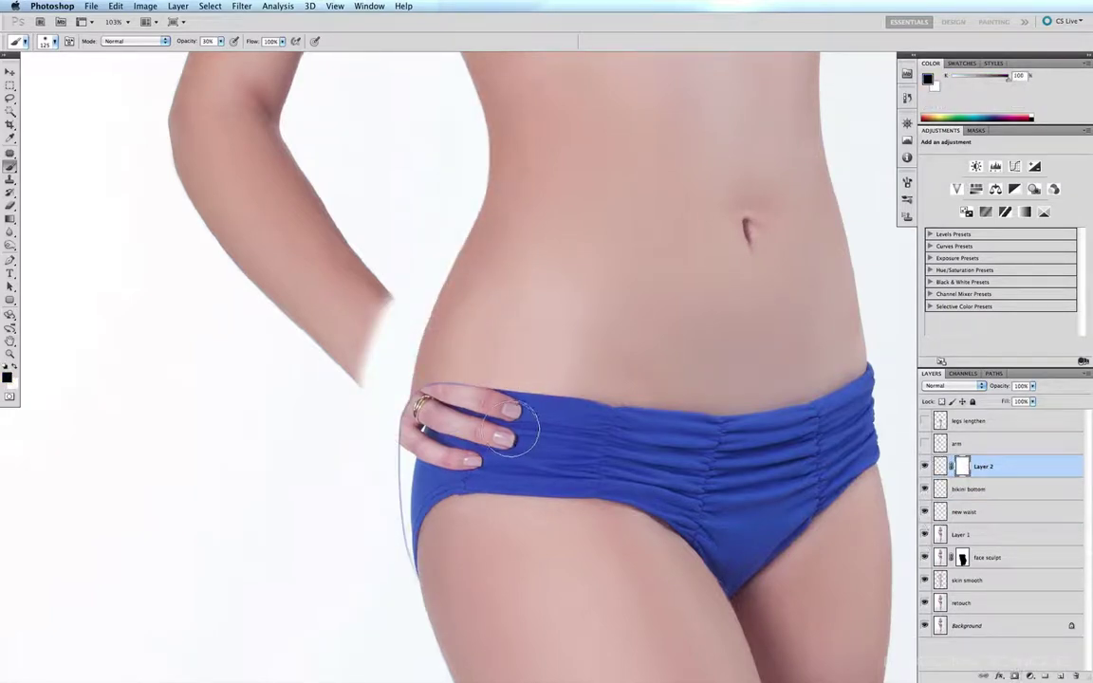
key("0")
key("0")
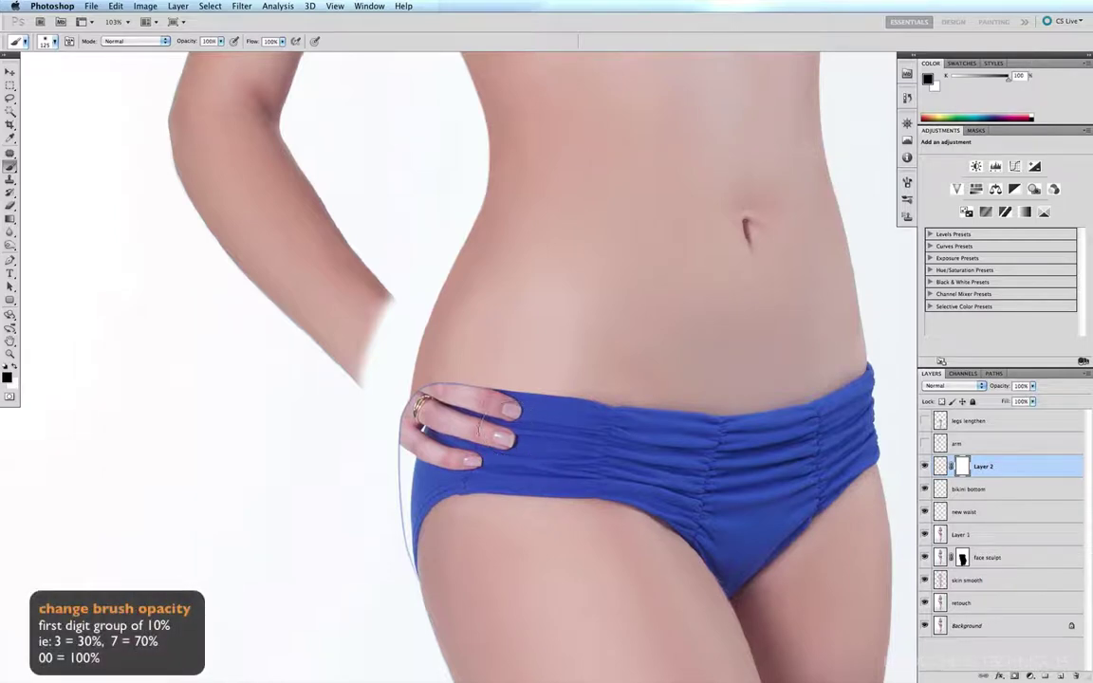
mouse_move(414, 371)
left_mouse_down()
mouse_move(397, 390)
mouse_move(390, 512)
mouse_move(396, 451)
mouse_move(464, 423)
mouse_move(471, 437)
left_mouse_up()
key("bracketleft")
key("bracketleft")
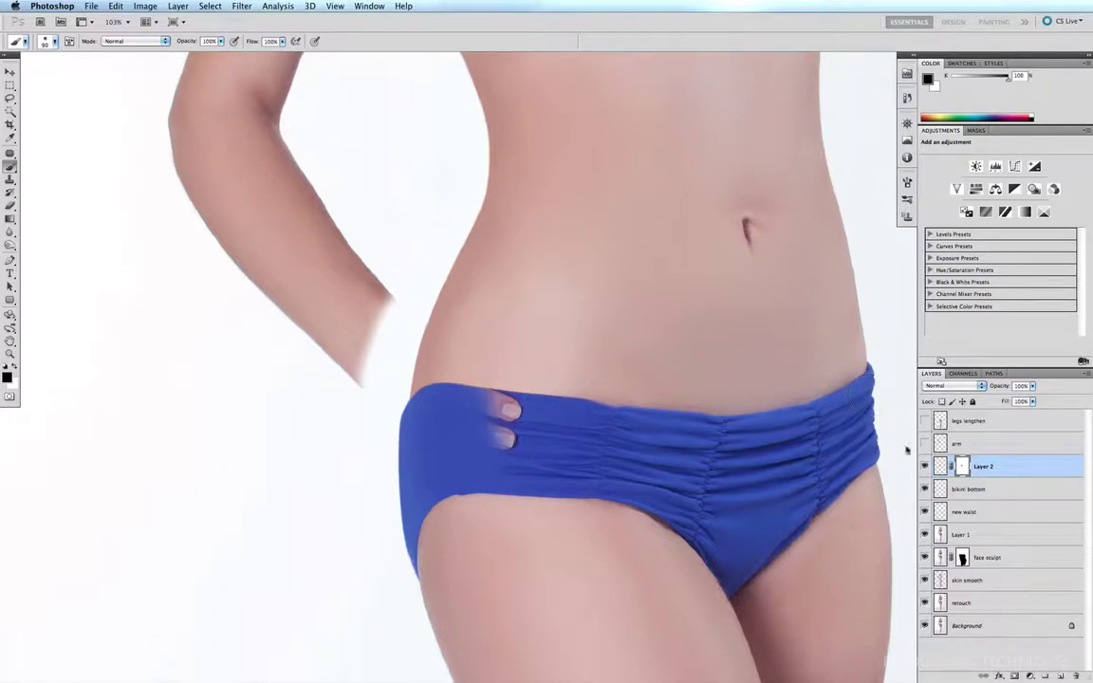
Target the copied bikini layer's image instead of its mask and flip it horizontally
left_click(844, 420, "alt")
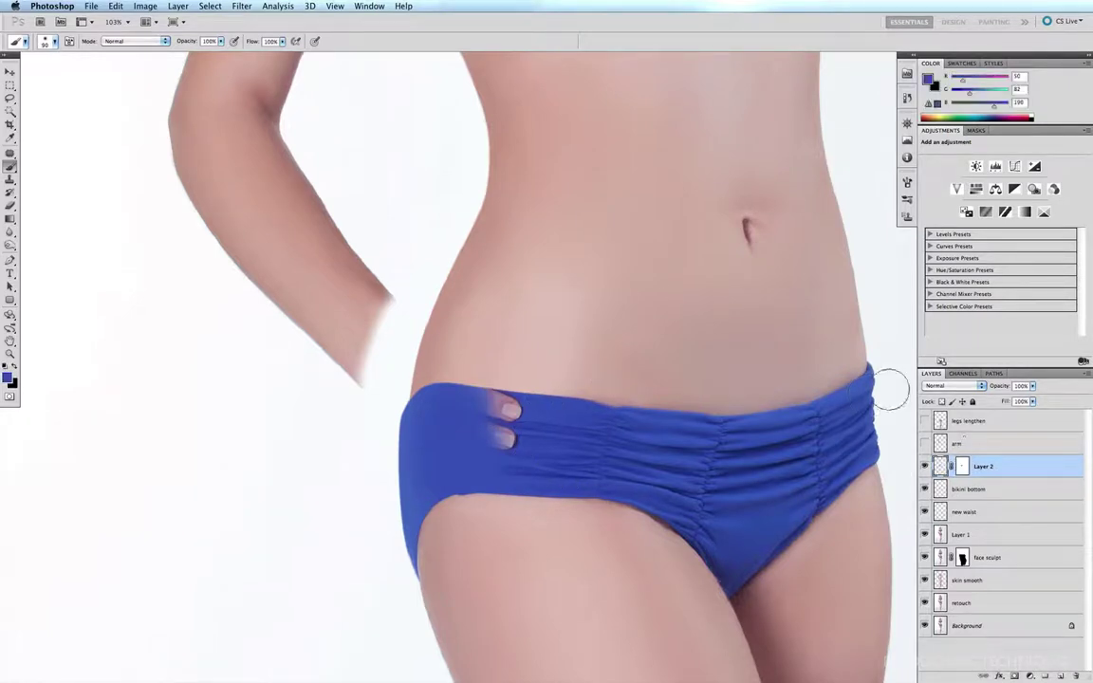
left_click(115, 6)
mouse_move(143, 257)
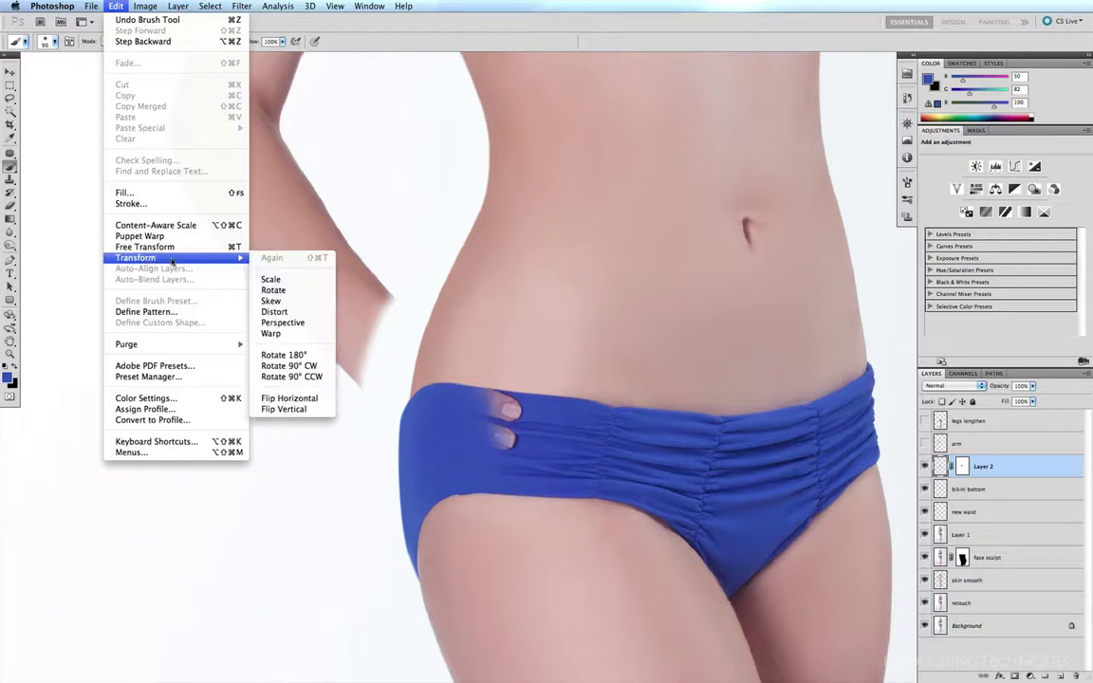
left_click(290, 398)
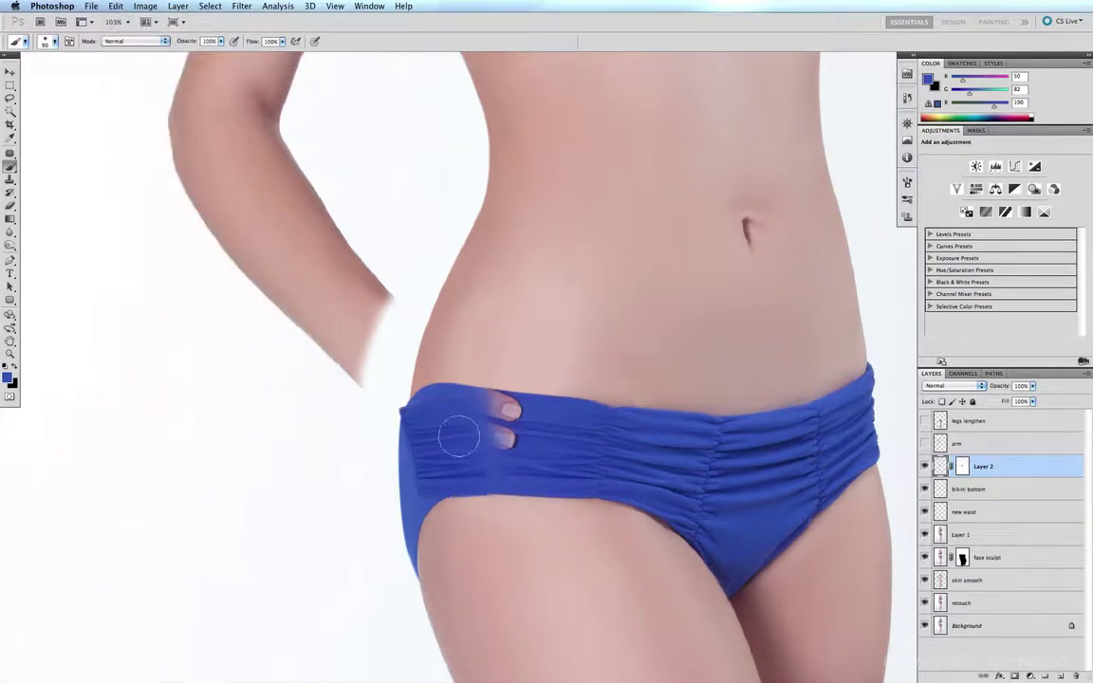
Free-transform the flipped bikini piece, rotating it about 13° and moving it so its folds cover the leftover fingers
key("super+t")
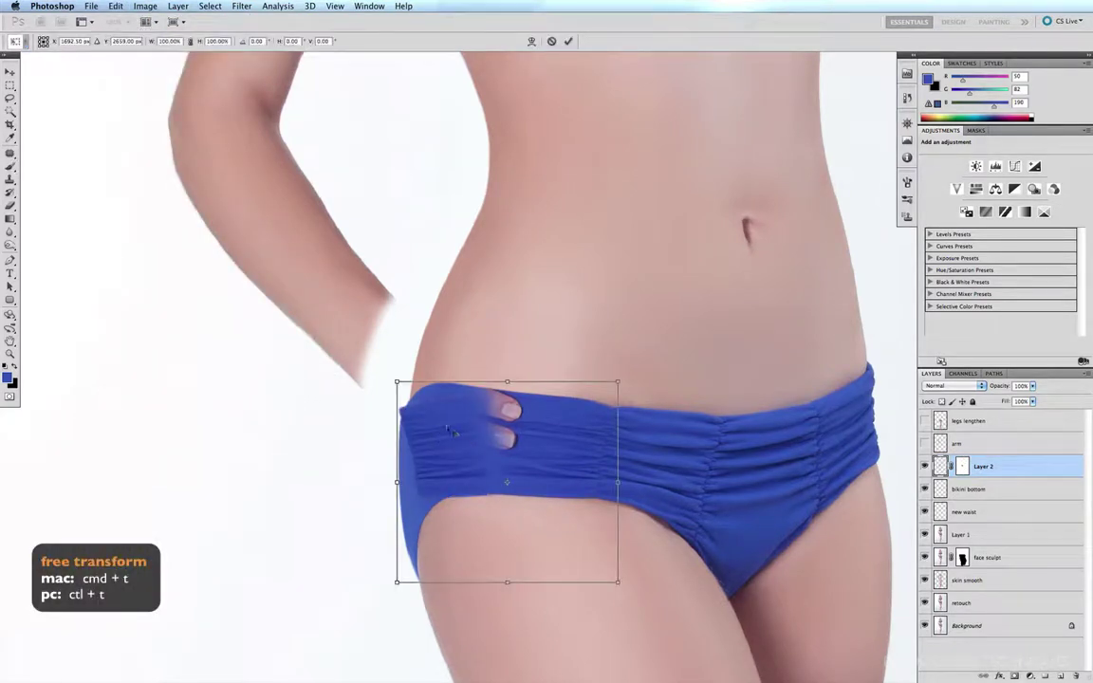
left_click_drag(433, 424, 473, 419)
left_click_drag(669, 415, 676, 431)
left_click_drag(474, 420, 469, 435)
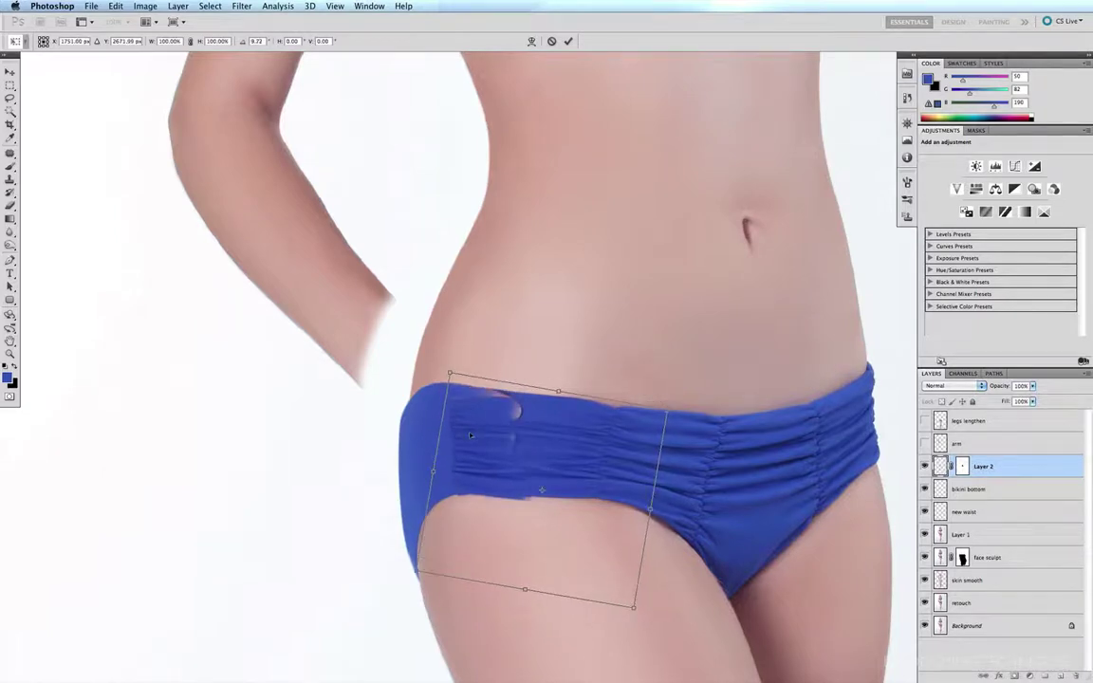
left_click_drag(670, 410, 675, 418)
left_click_drag(471, 430, 470, 425)
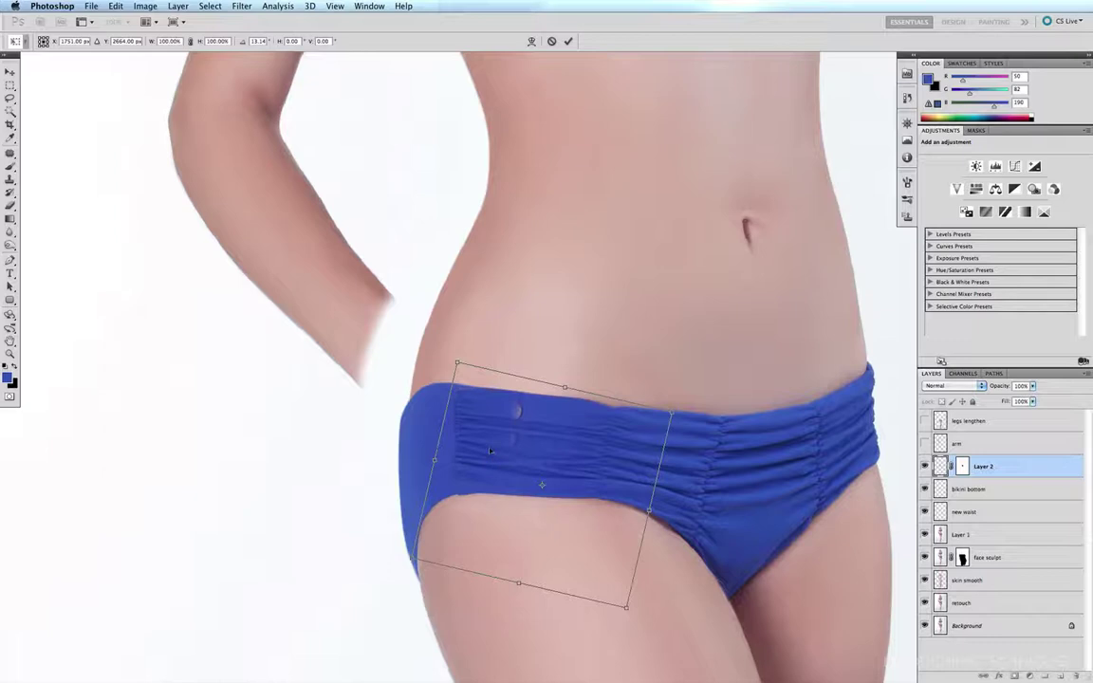
key("Return")
key("b")
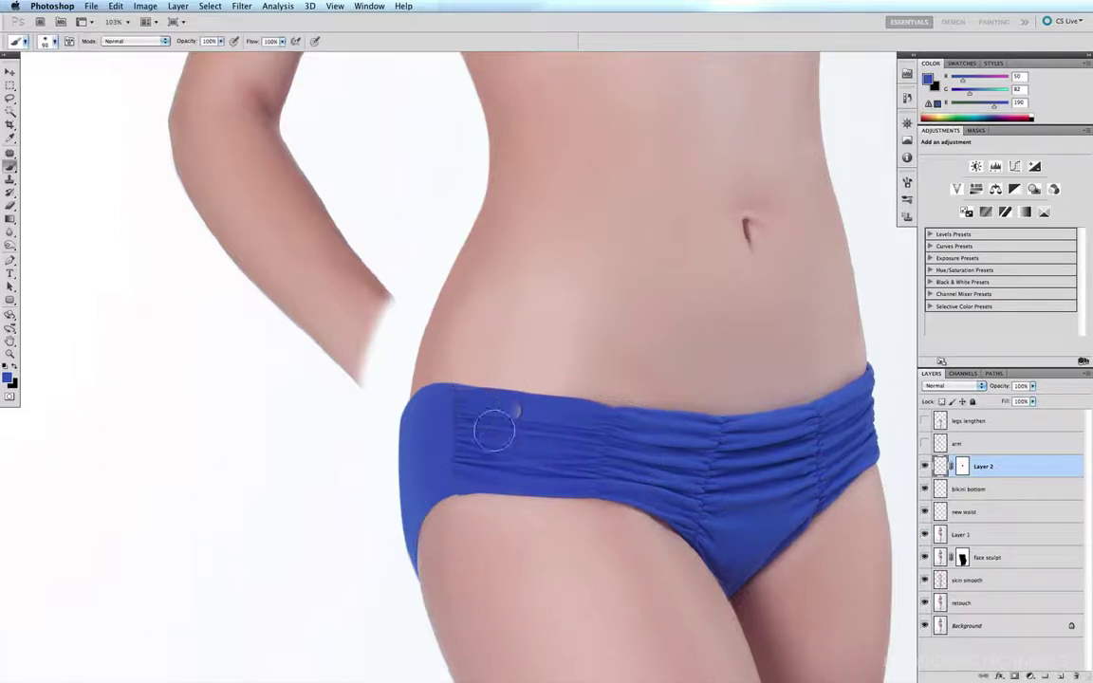
Warp the flipped bikini piece on Layer 2 to meet the bikini's upper and lower edges and cover the leftover finger traces
left_click(115, 5)
mouse_move(152, 258)
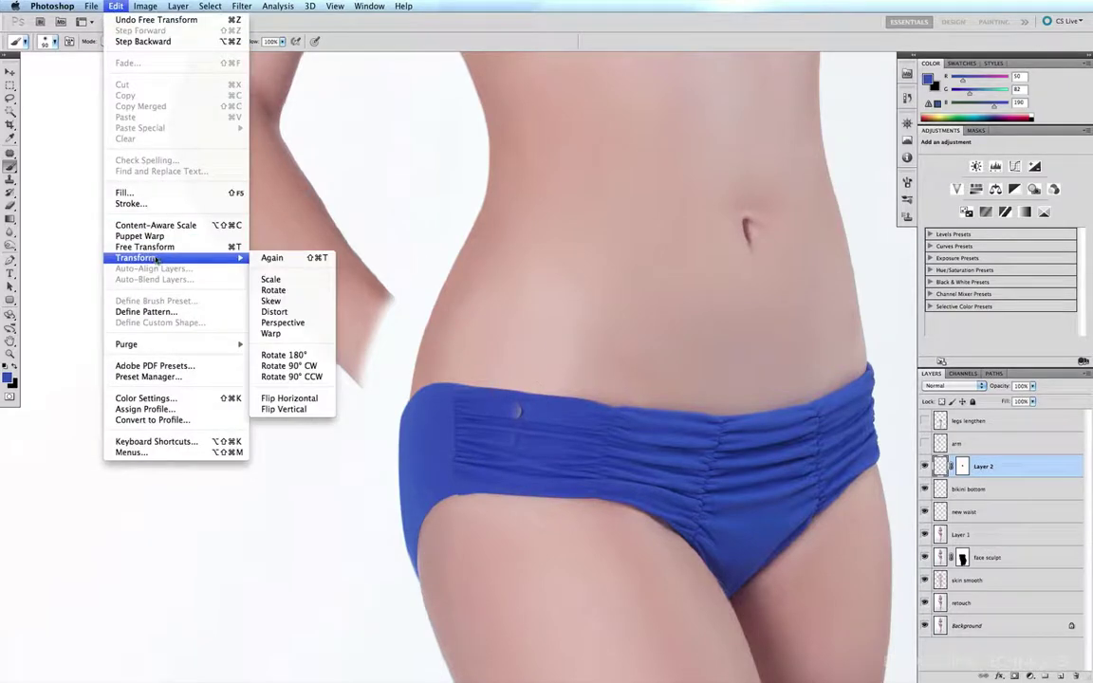
left_click(270, 333)
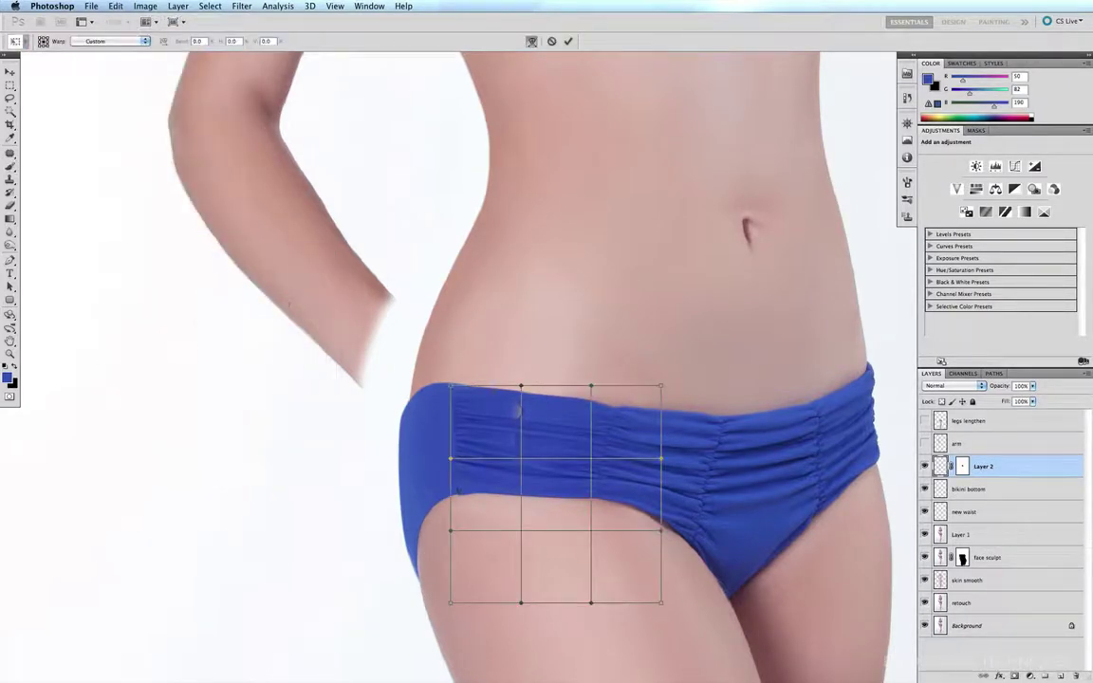
left_click_drag(600, 417, 414, 524)
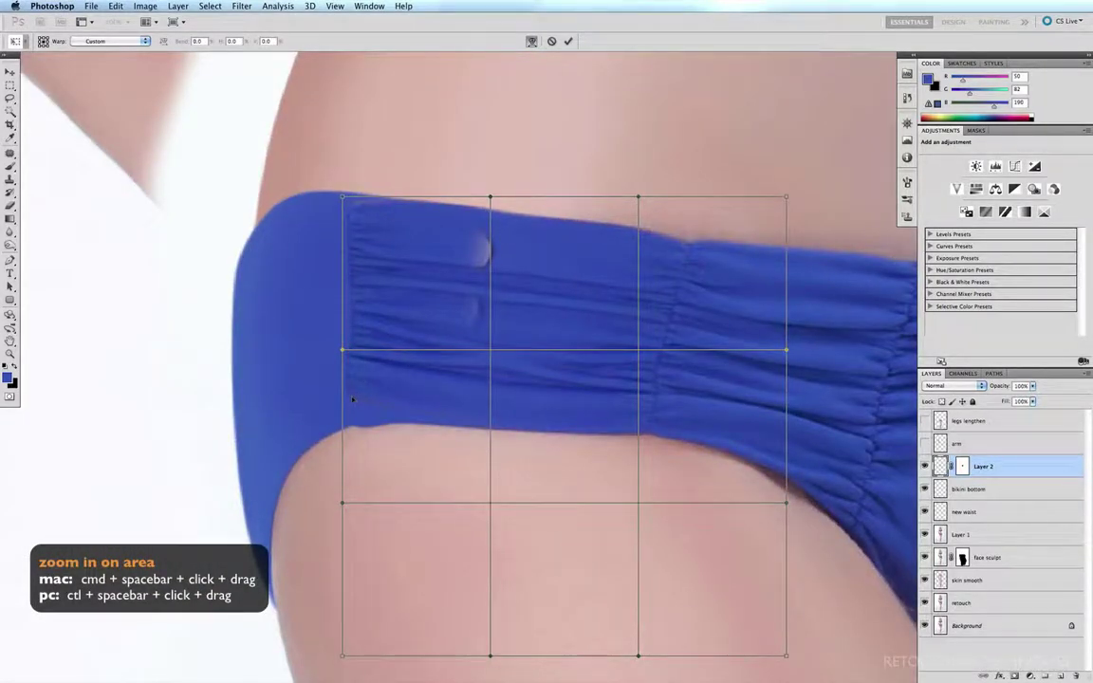
left_click_drag(352, 401, 348, 428)
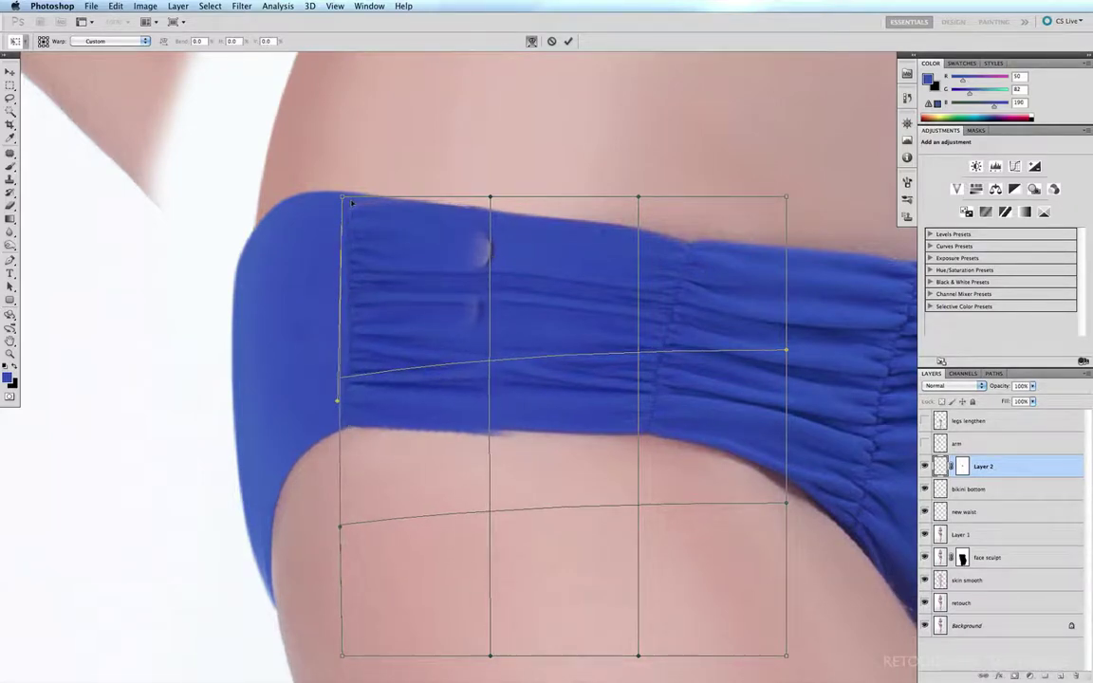
left_click_drag(352, 202, 353, 198)
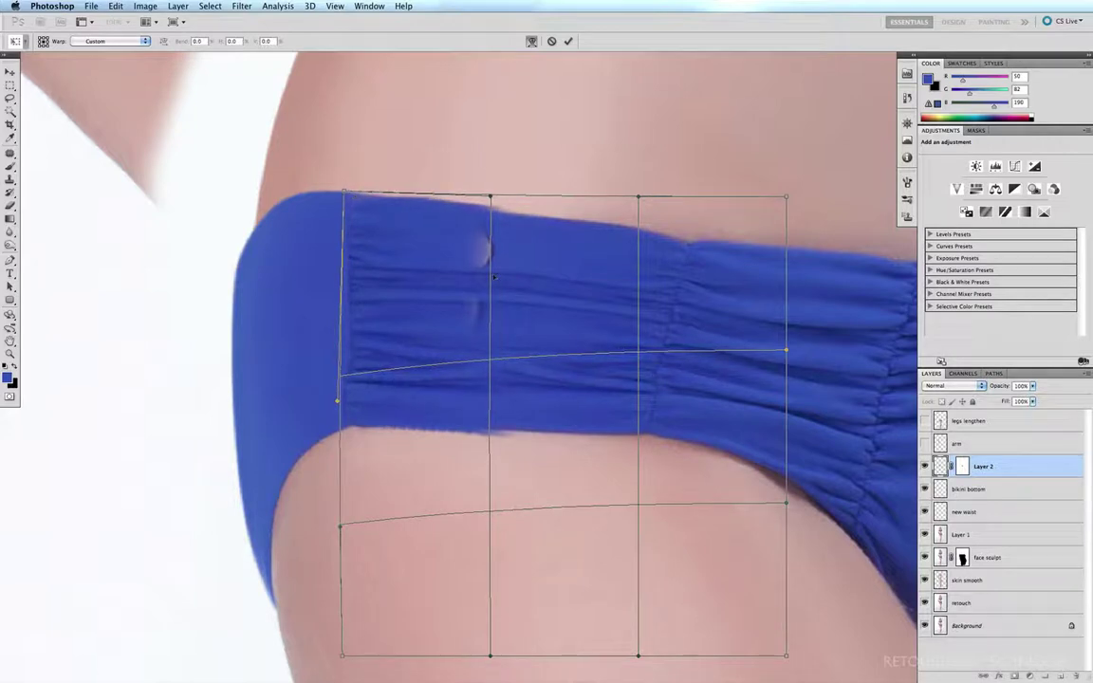
left_click_drag(492, 277, 517, 279)
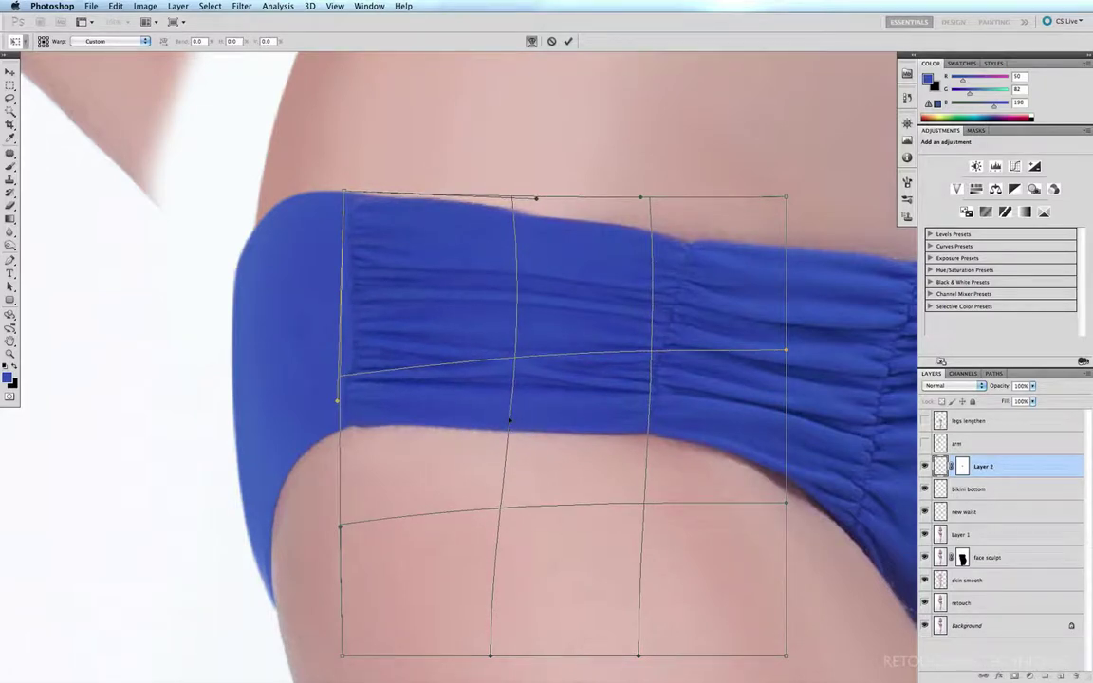
key("Return")
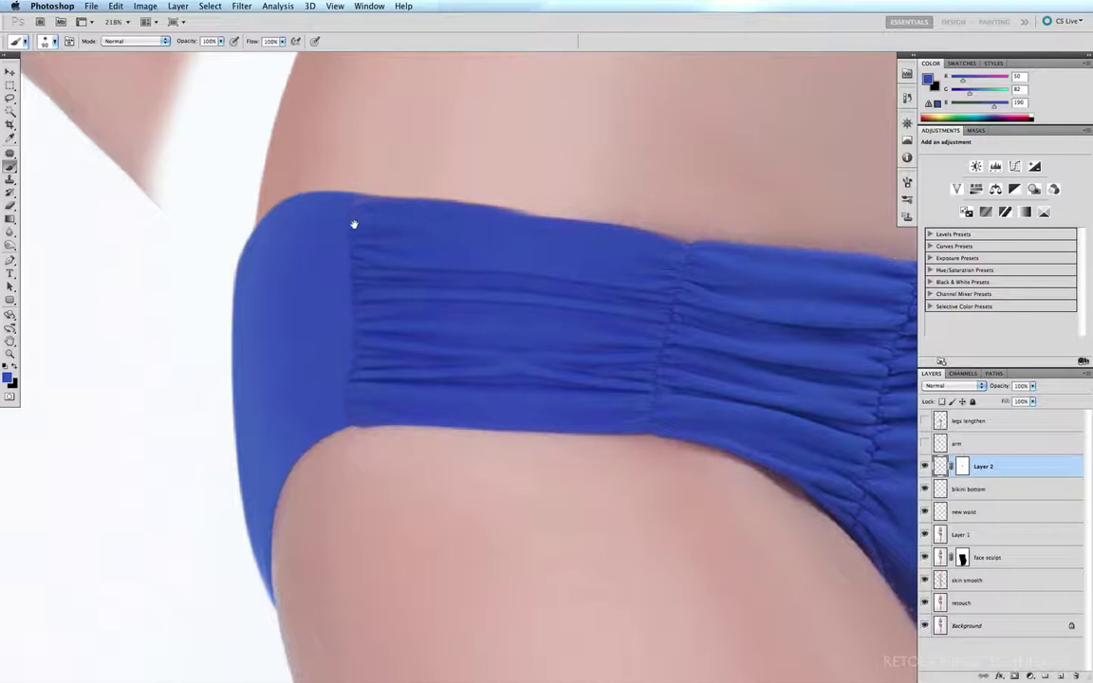
Liquify Layer 2 within a rectangular selection around the bikini's side, pushing the folds' outer edge outward into a gentle curve, and deselect
key("m")
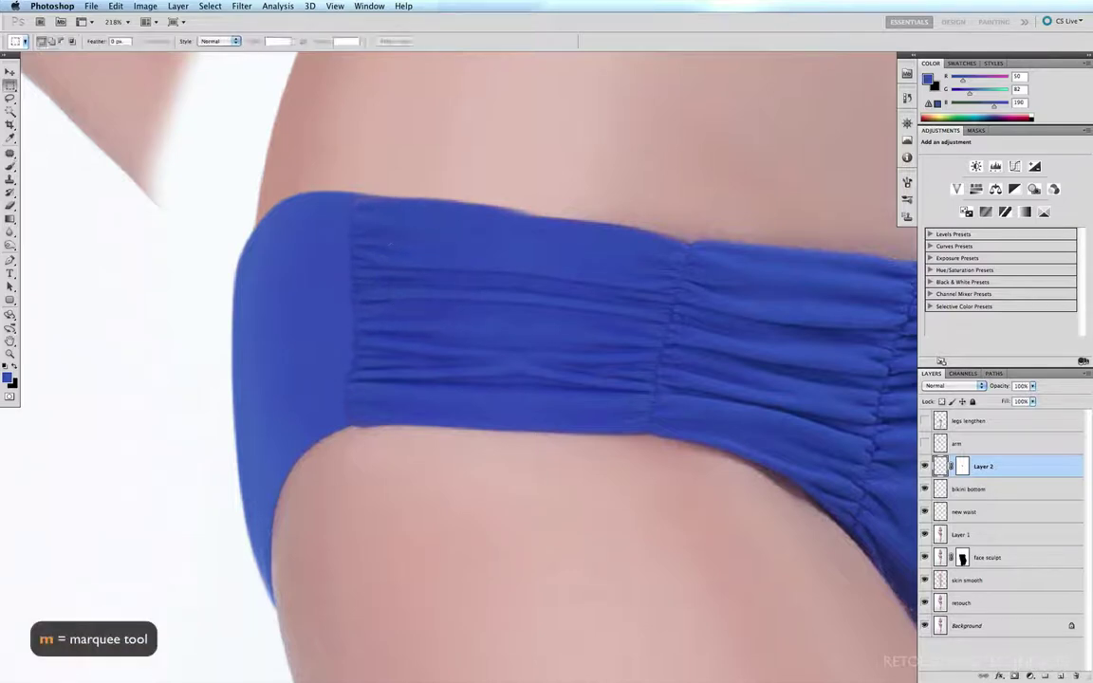
left_click_drag(188, 121, 805, 589)
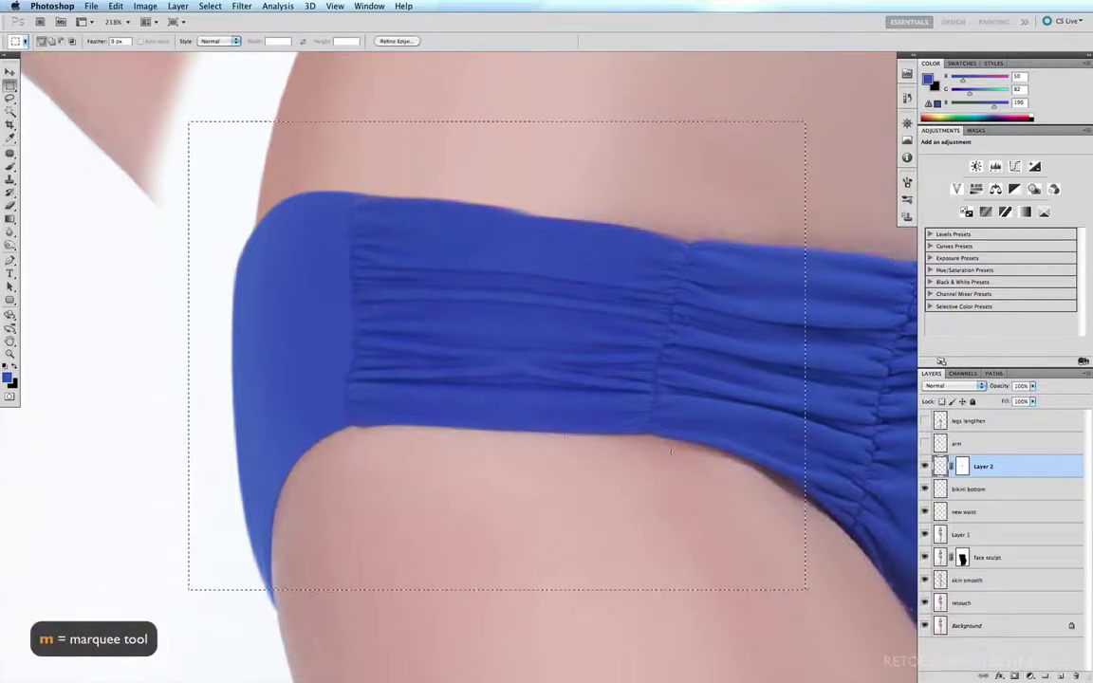
left_click(242, 6)
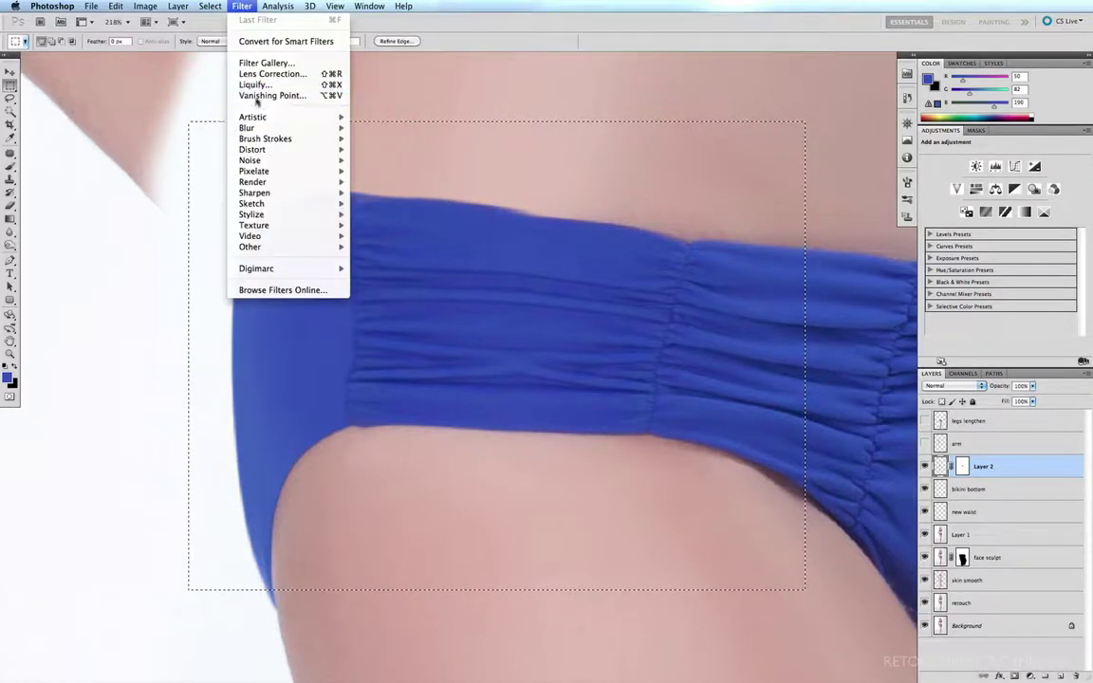
left_click(254, 84)
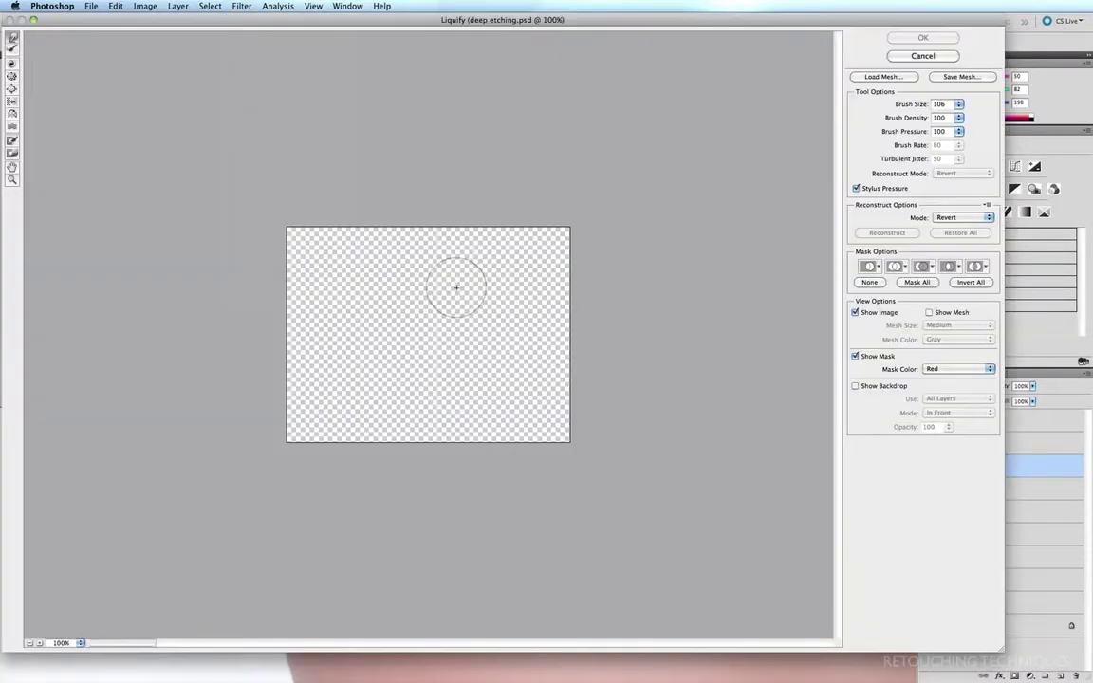
key("super+equal")
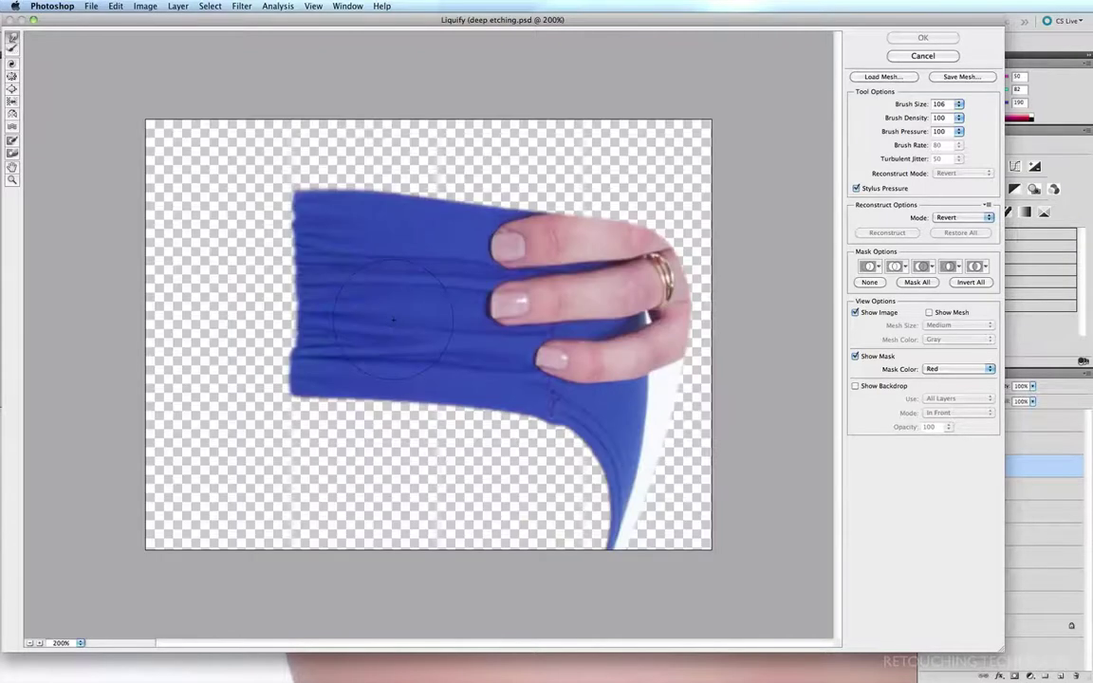
key("shift+bracketright")
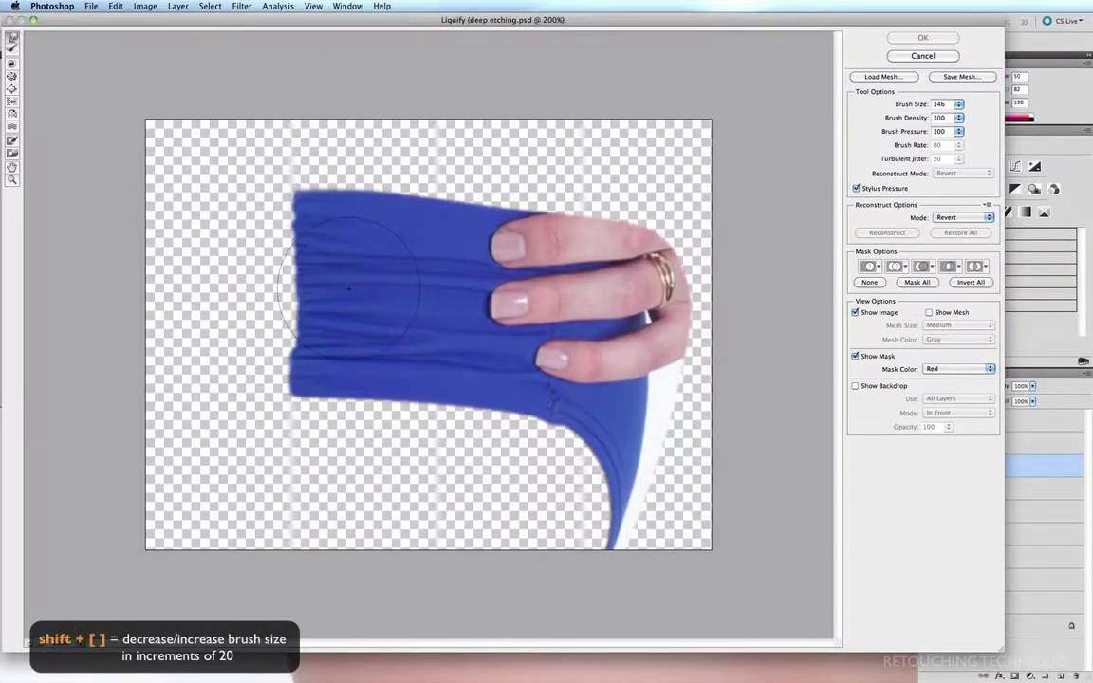
key("shift+bracketright")
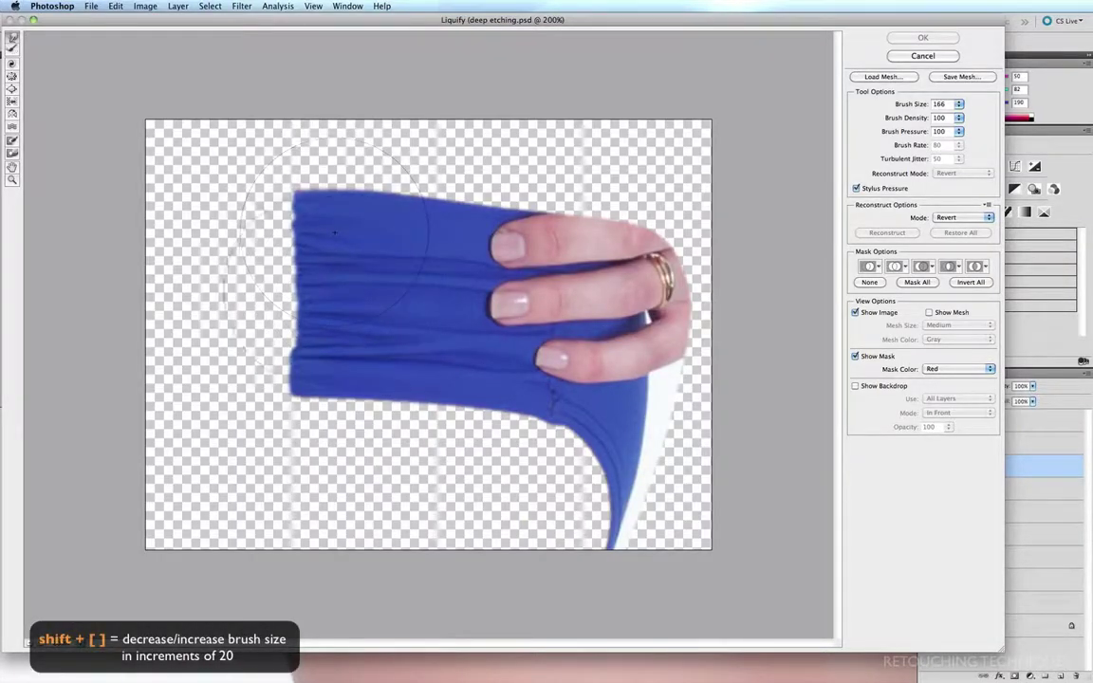
mouse_move(313, 291)
left_mouse_down()
mouse_move(275, 278)
mouse_move(279, 289)
left_mouse_up()
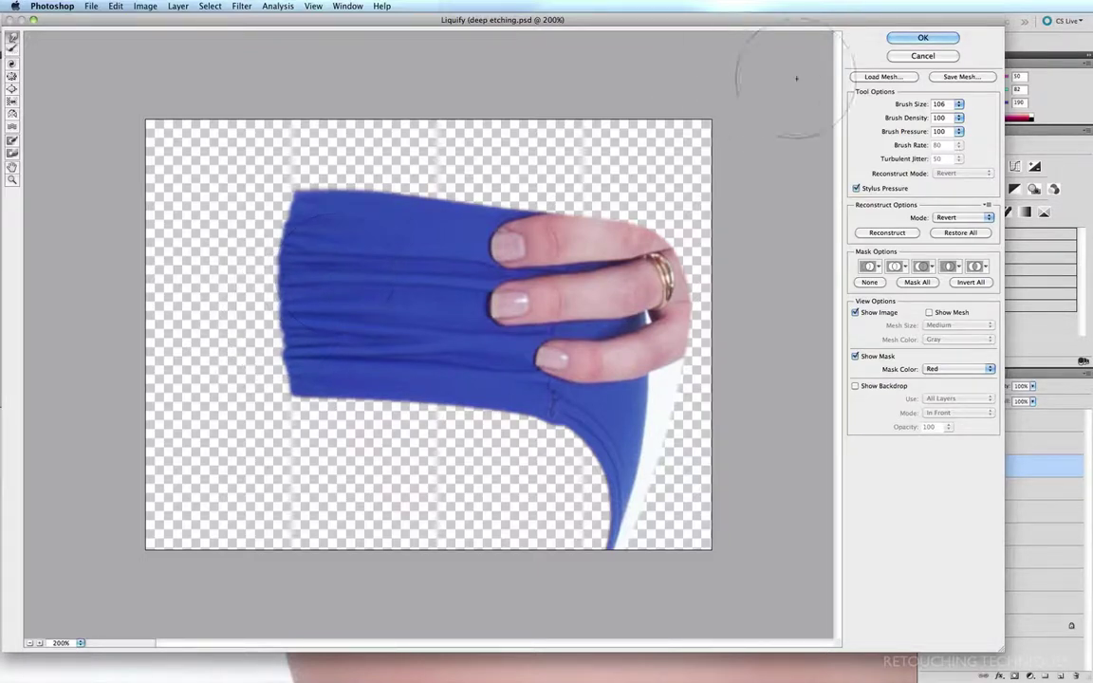
left_click(922, 37)
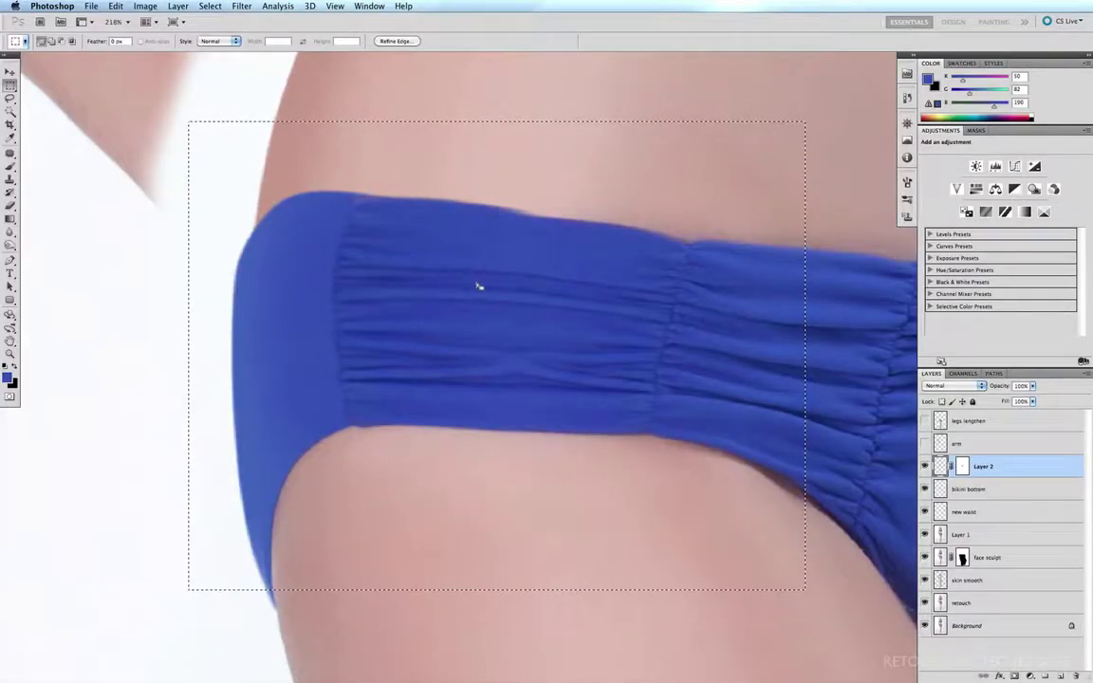
key("super+d")
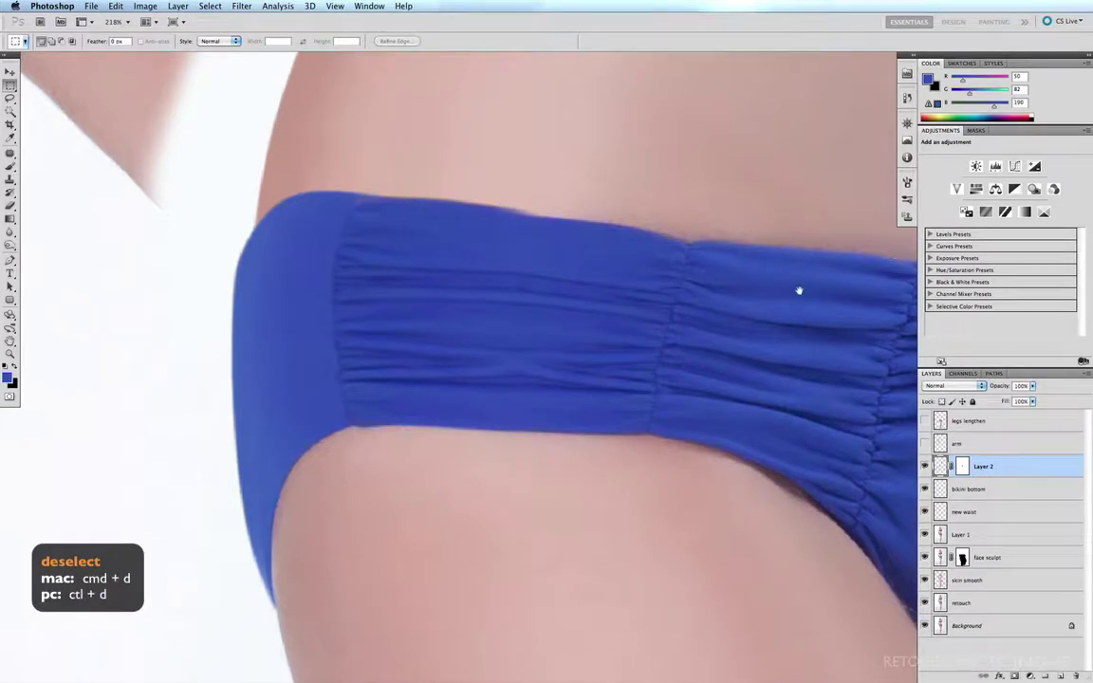
Target Layer 2's mask and tidy the bikini piece's upper edge with a size 10 black brush
left_click(961, 468)
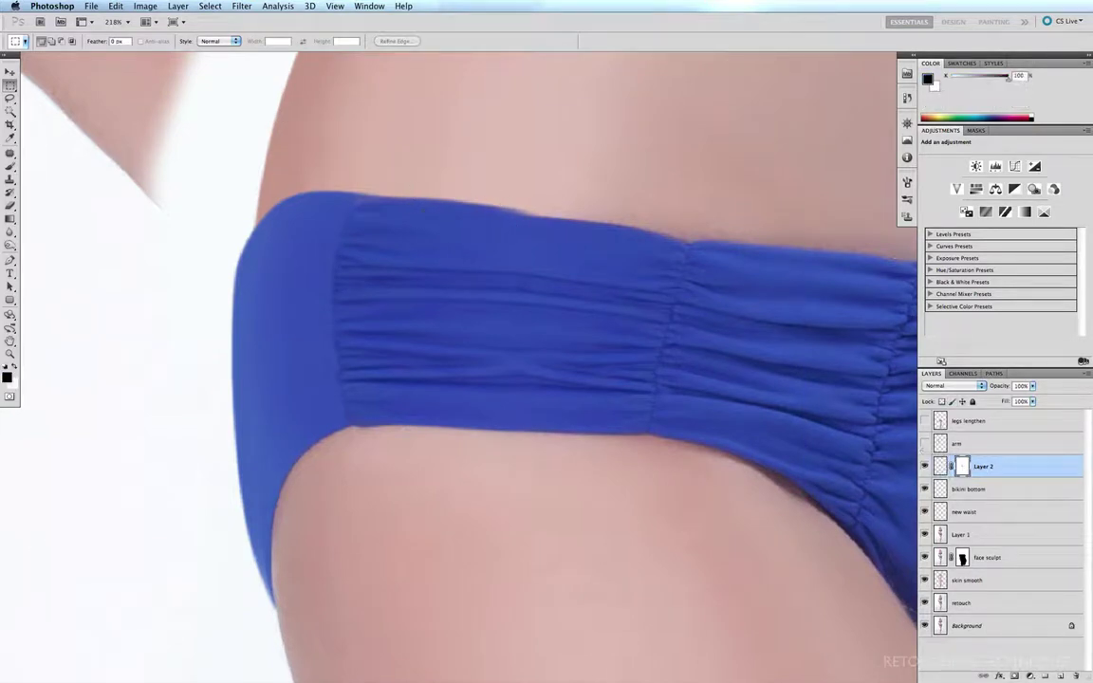
key("b")
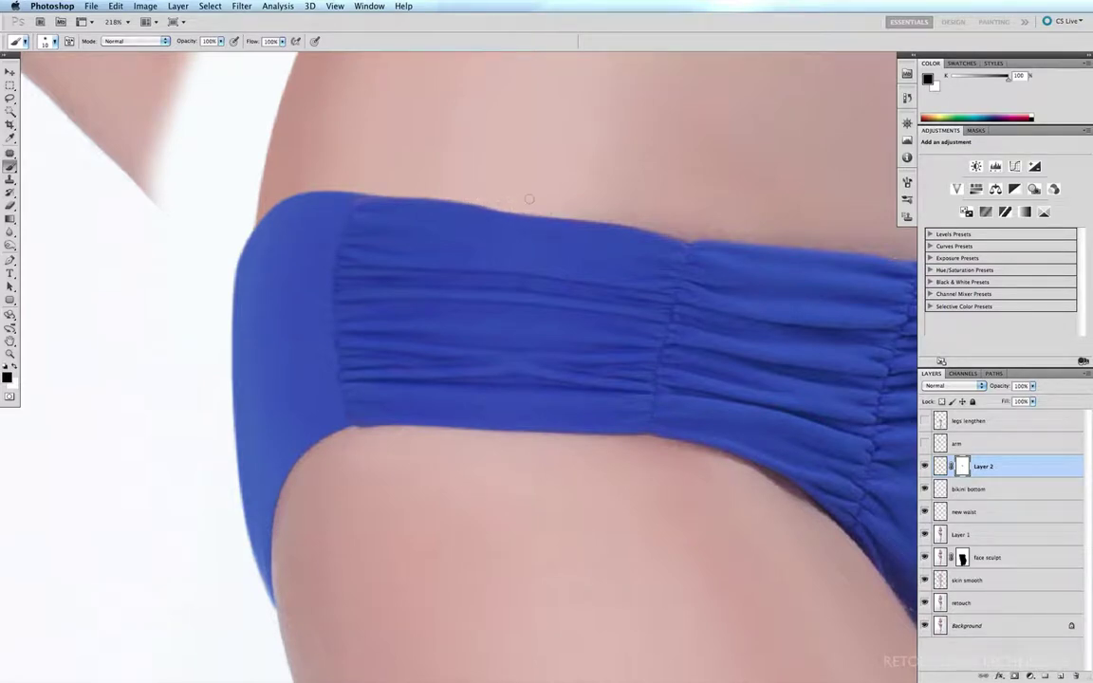
key("super+minus")
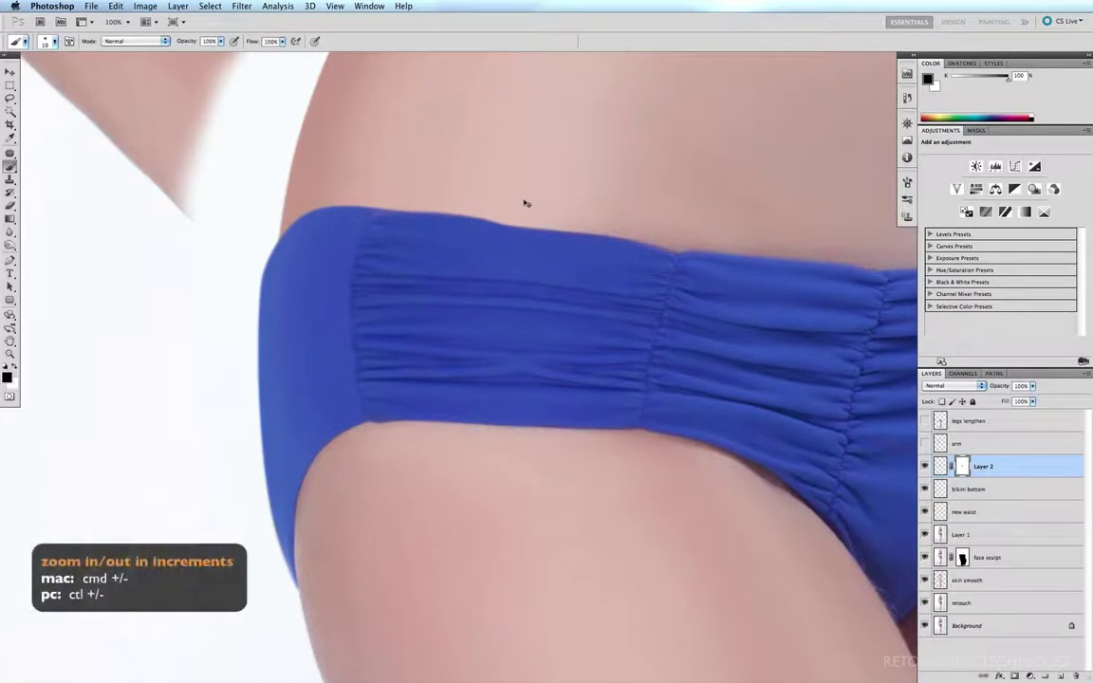
key("super+minus")
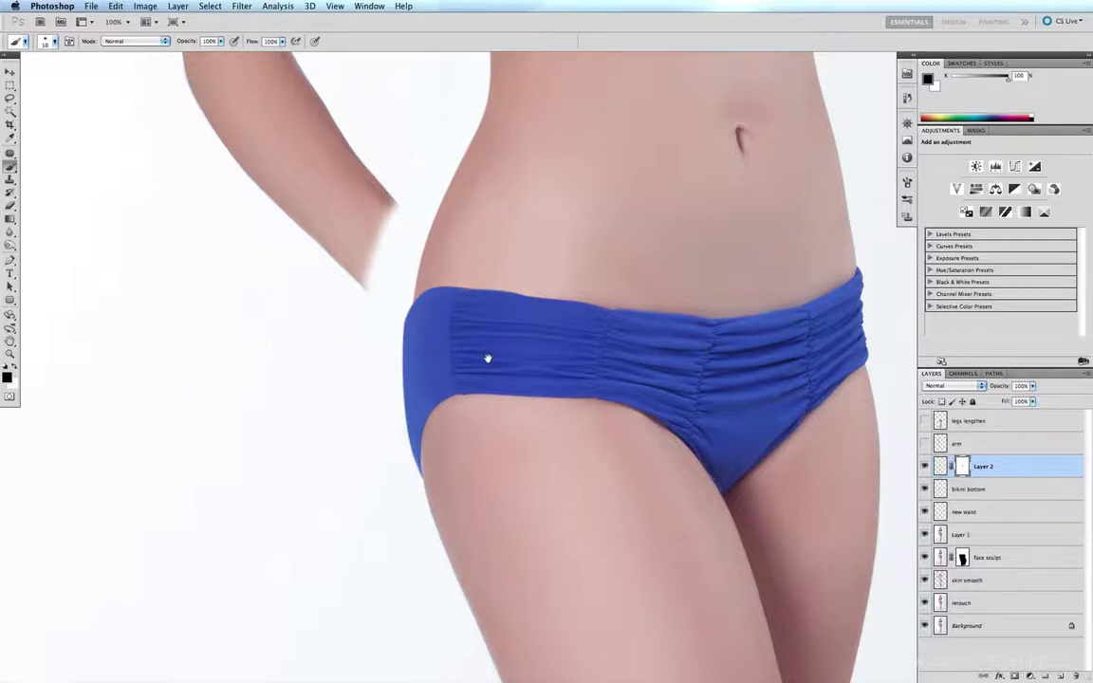
Add 1% uniform noise to the new waist layer and return to the Brush tool
left_click(969, 513)
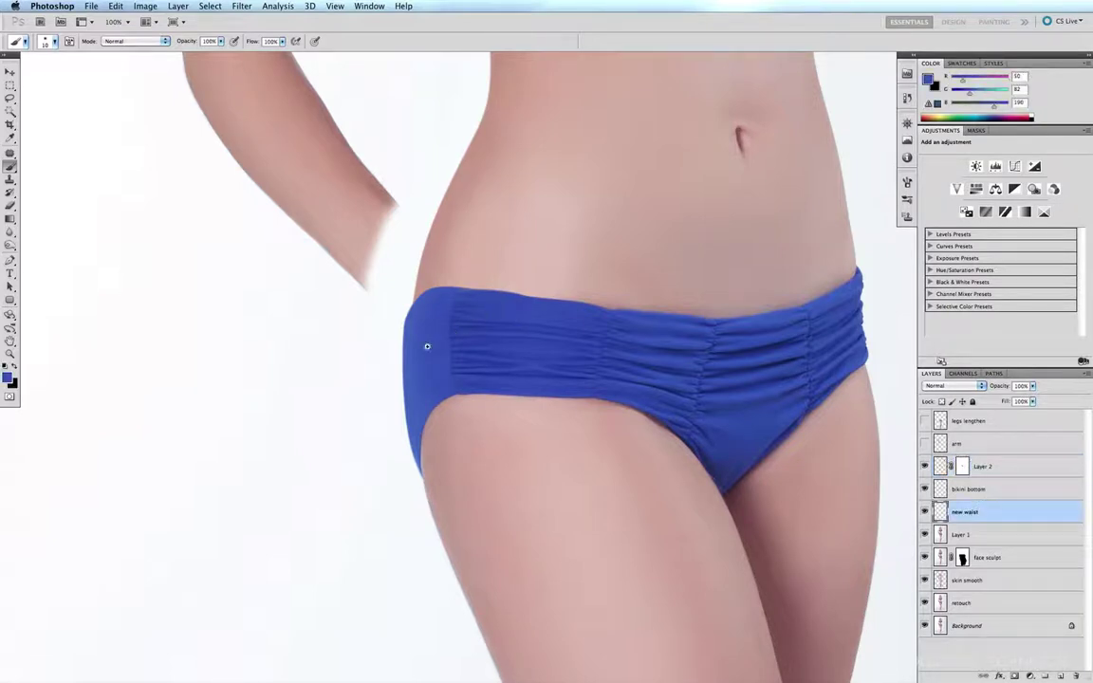
left_click_drag(379, 383, 682, 129)
left_click_drag(589, 244, 450, 267)
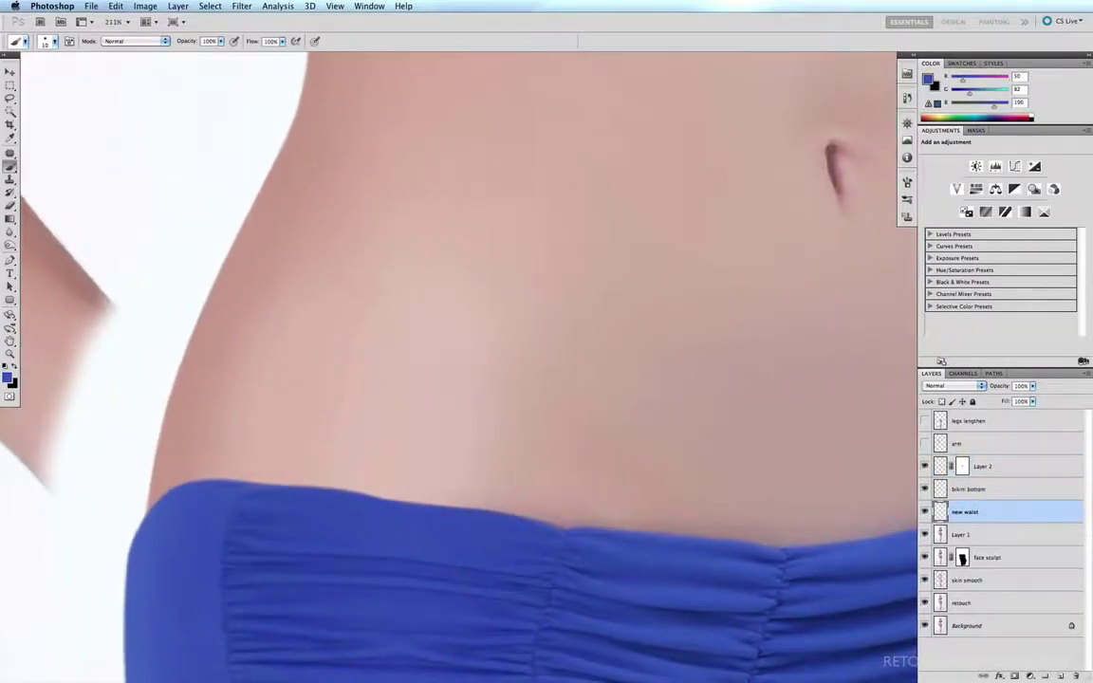
left_click(237, 5)
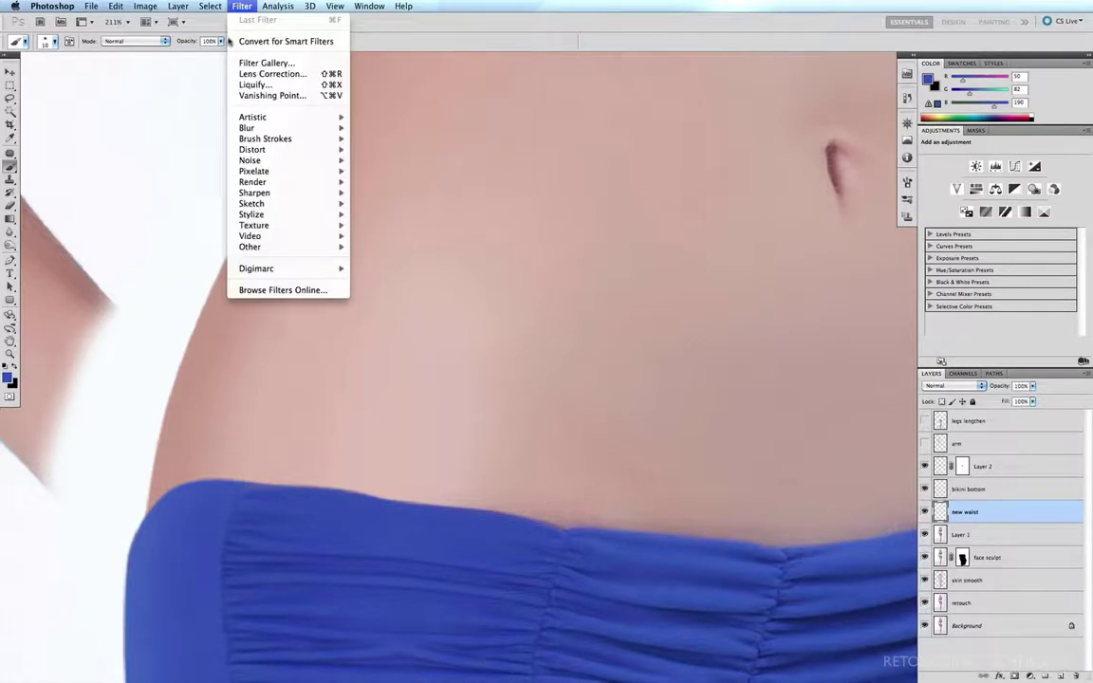
mouse_move(249, 160)
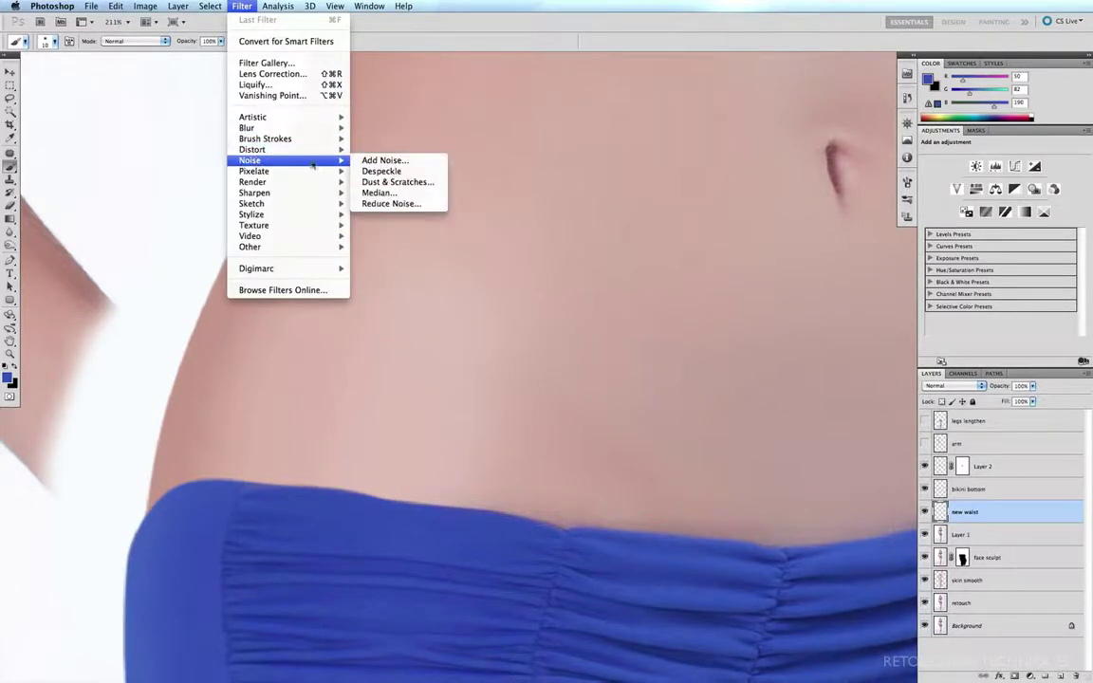
left_click(358, 157)
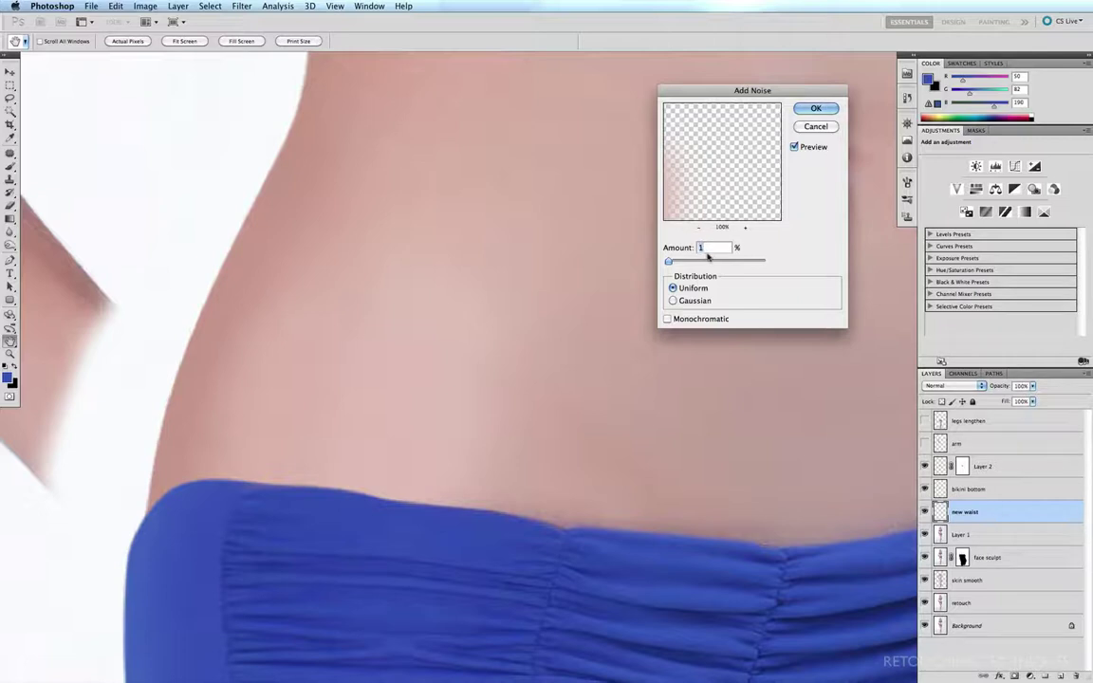
type("2")
left_click_drag(694, 247, 685, 247)
left_click(816, 108)
key("b")
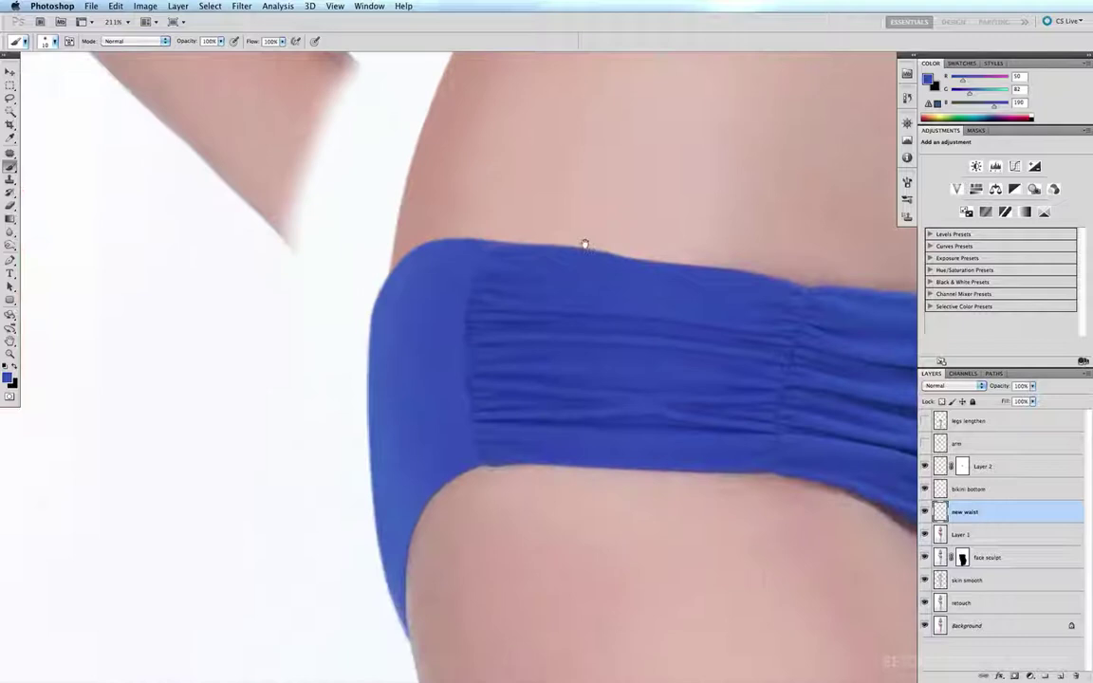
Add 2% uniform noise to the bikini bottom layer
left_click_drag(584, 245, 575, 231)
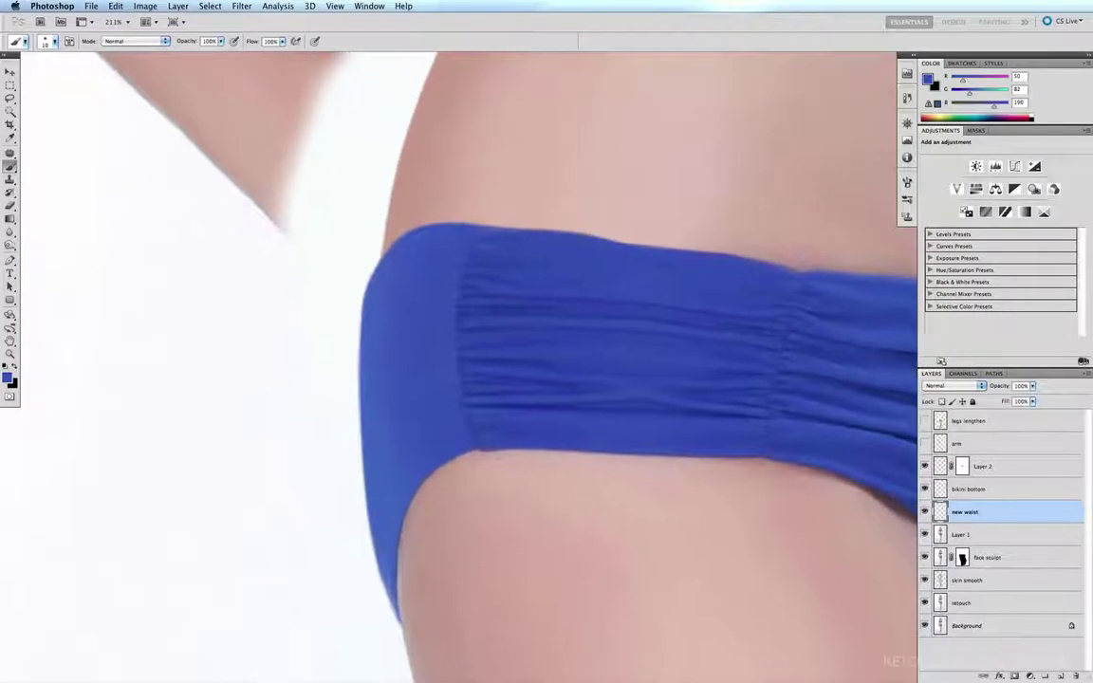
left_click(969, 489)
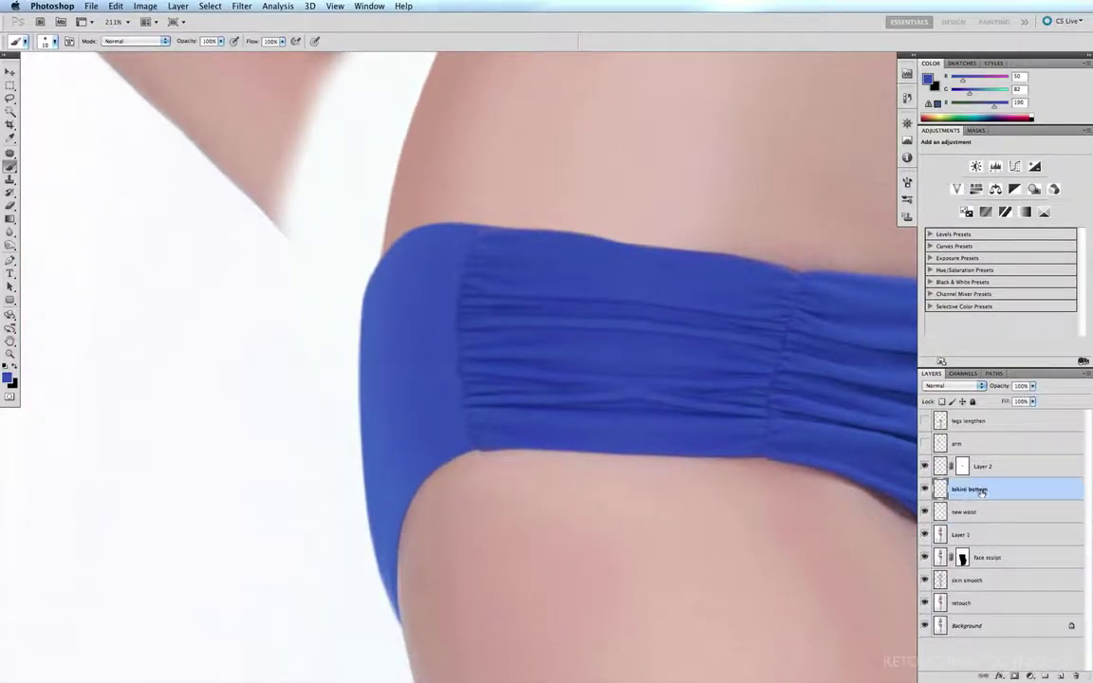
left_click(242, 5)
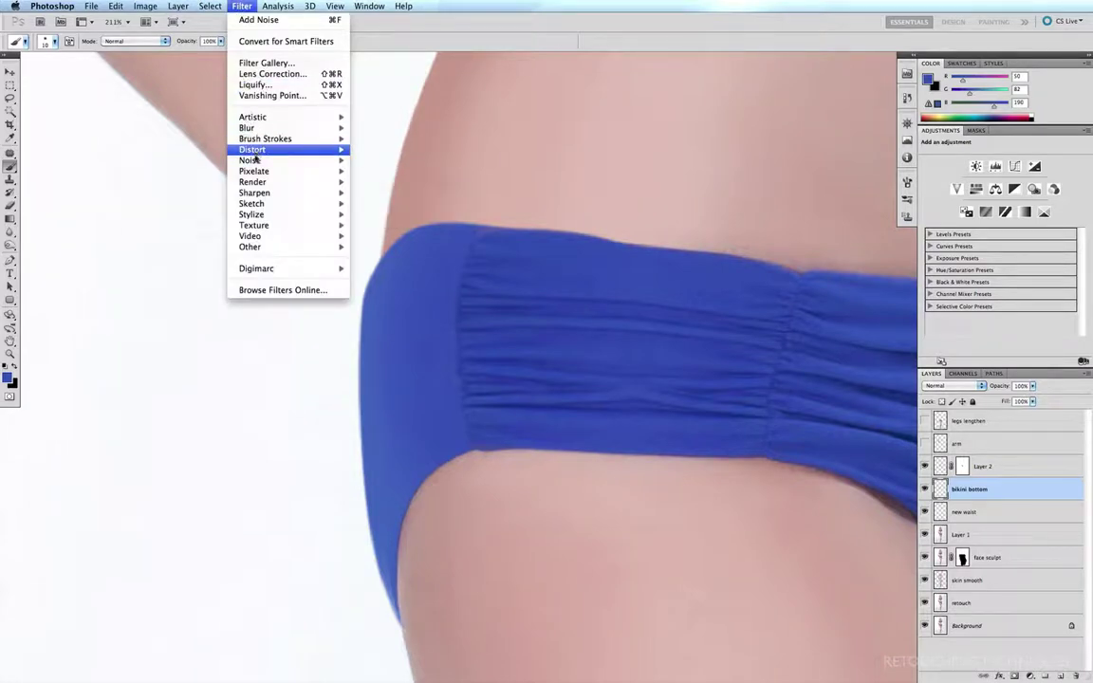
mouse_move(252, 161)
left_click(368, 161)
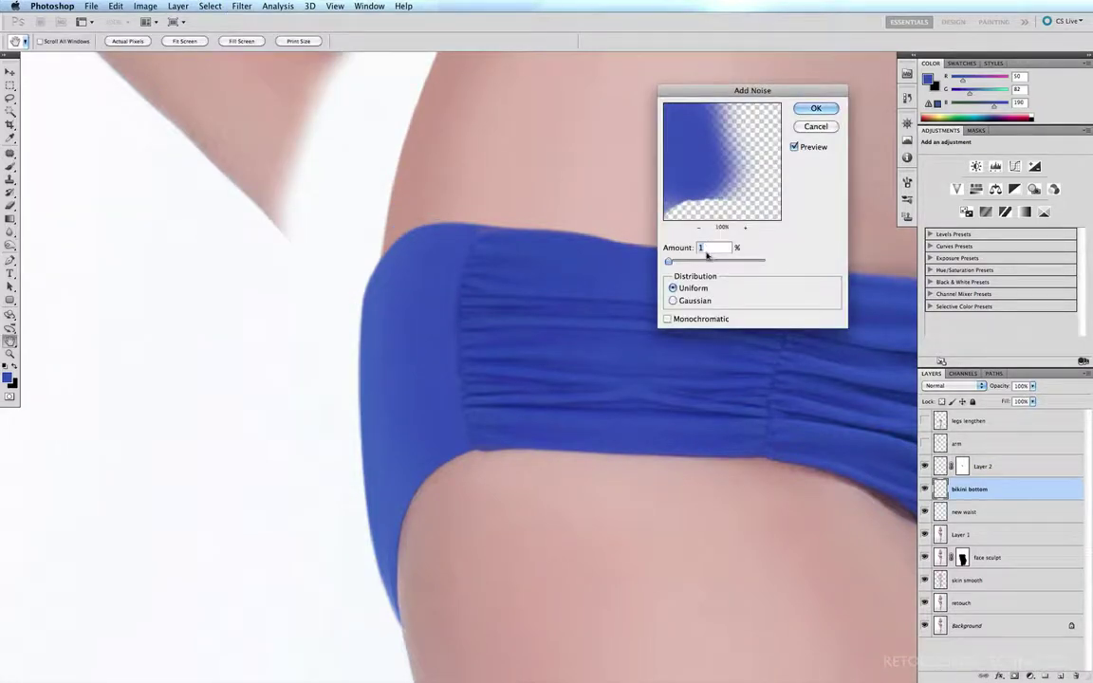
type("2")
left_click(817, 108)
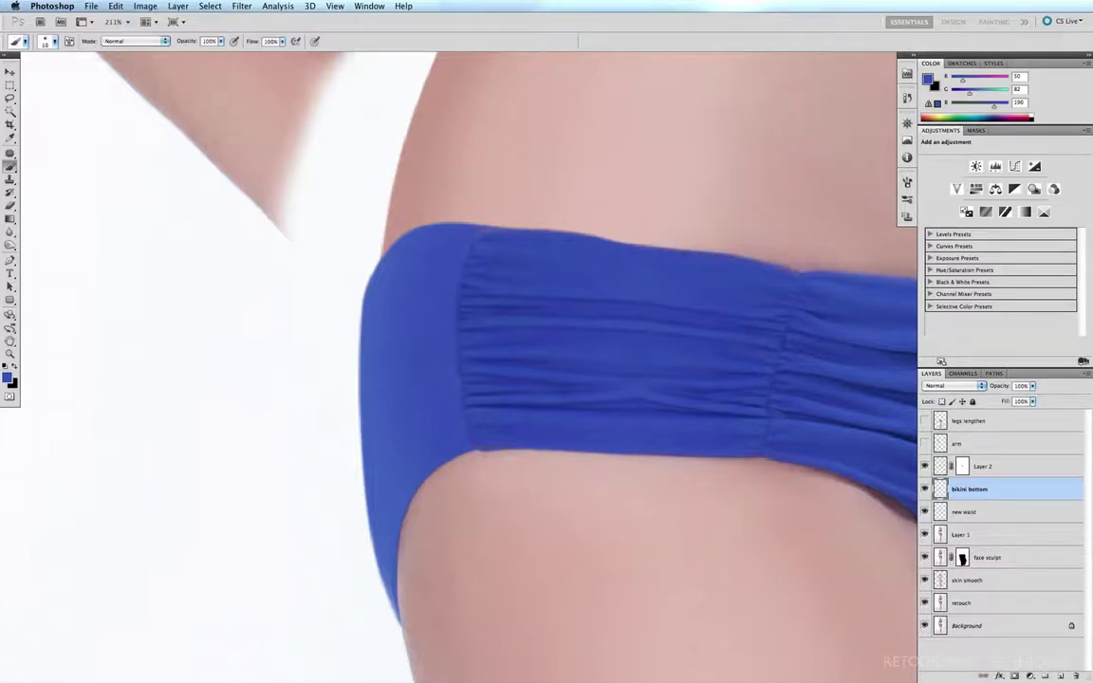
Show the arm layer over the rebuilt hip and view Layer 1 by itself to compare with the original shape
key("super+minus")
key("super+minus")
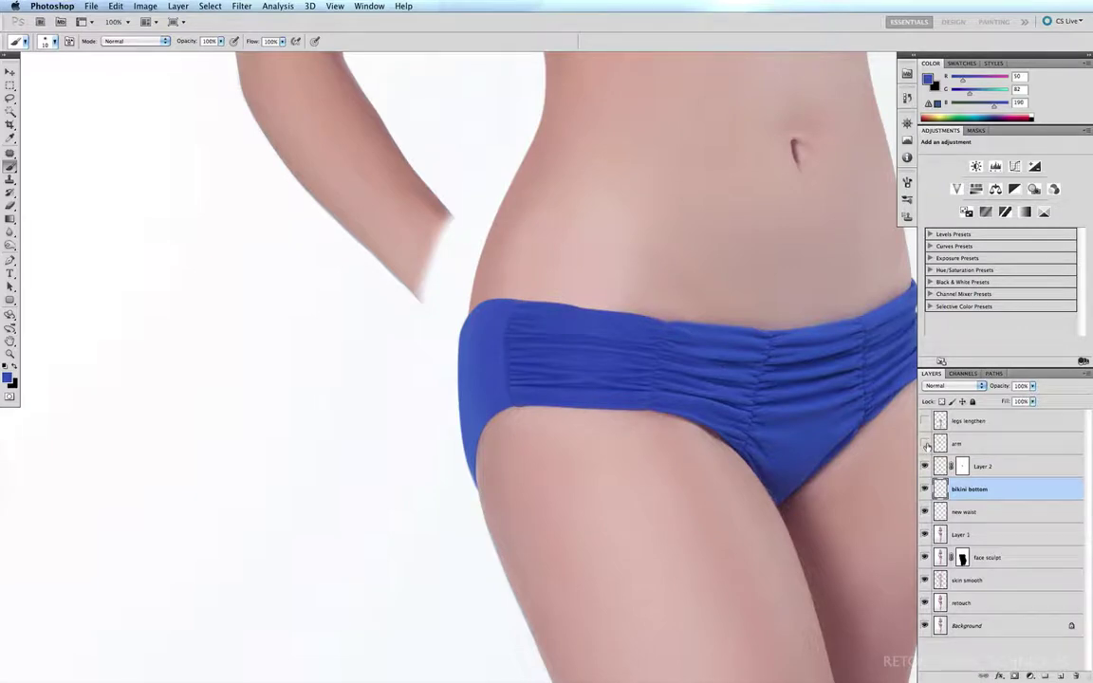
left_click(925, 443)
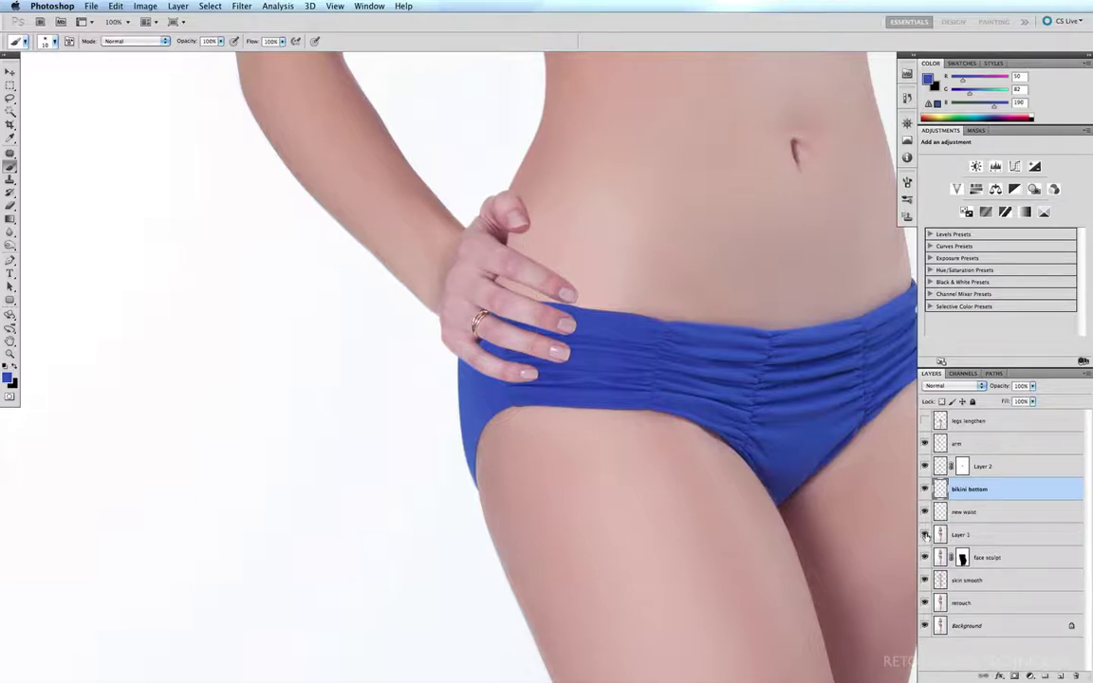
left_click(925, 534, "alt")
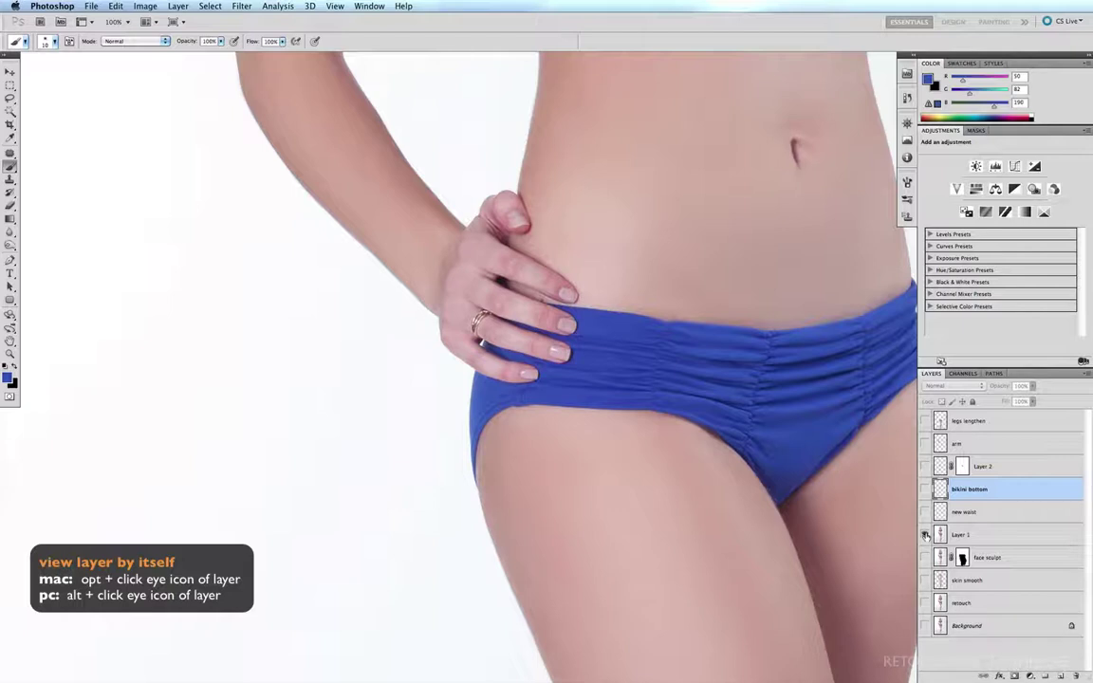
Restore the visibility of the other layers, duplicate the new waist layer and rename the copy "new waist shadows"
left_click(925, 534, "alt")
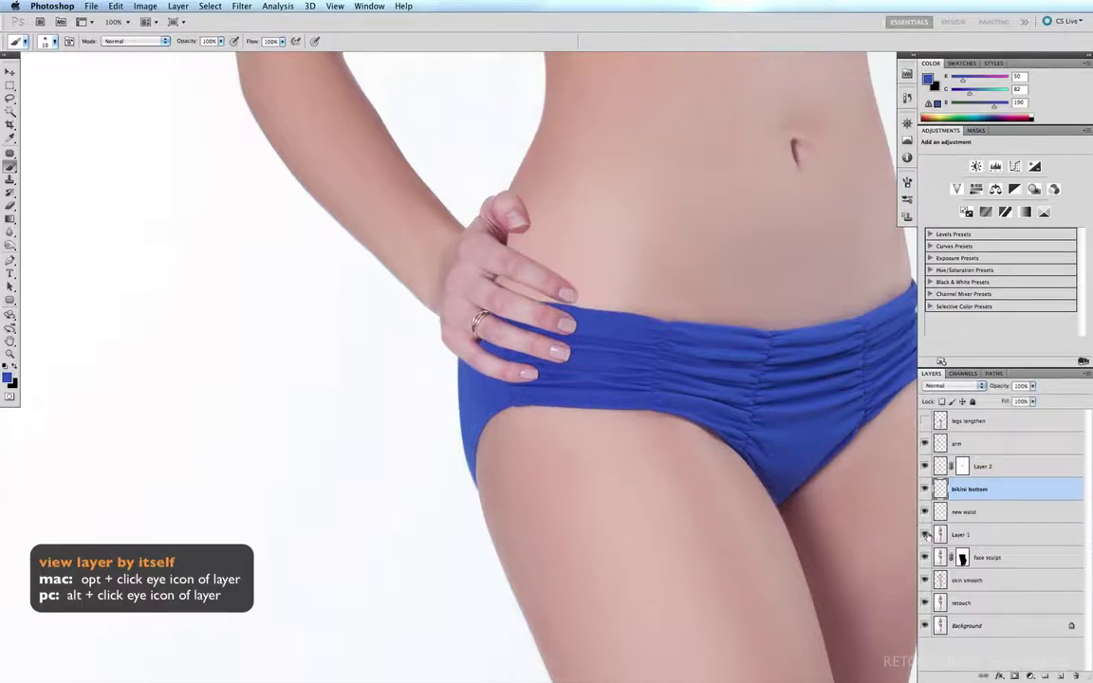
left_click(986, 512)
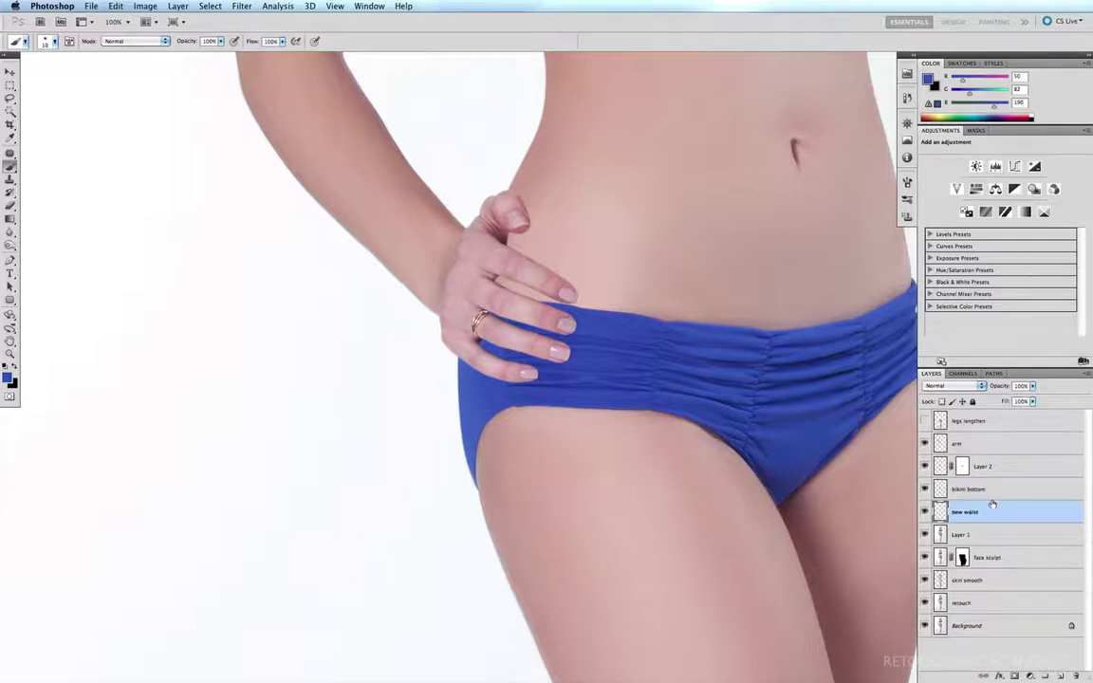
key("super+j")
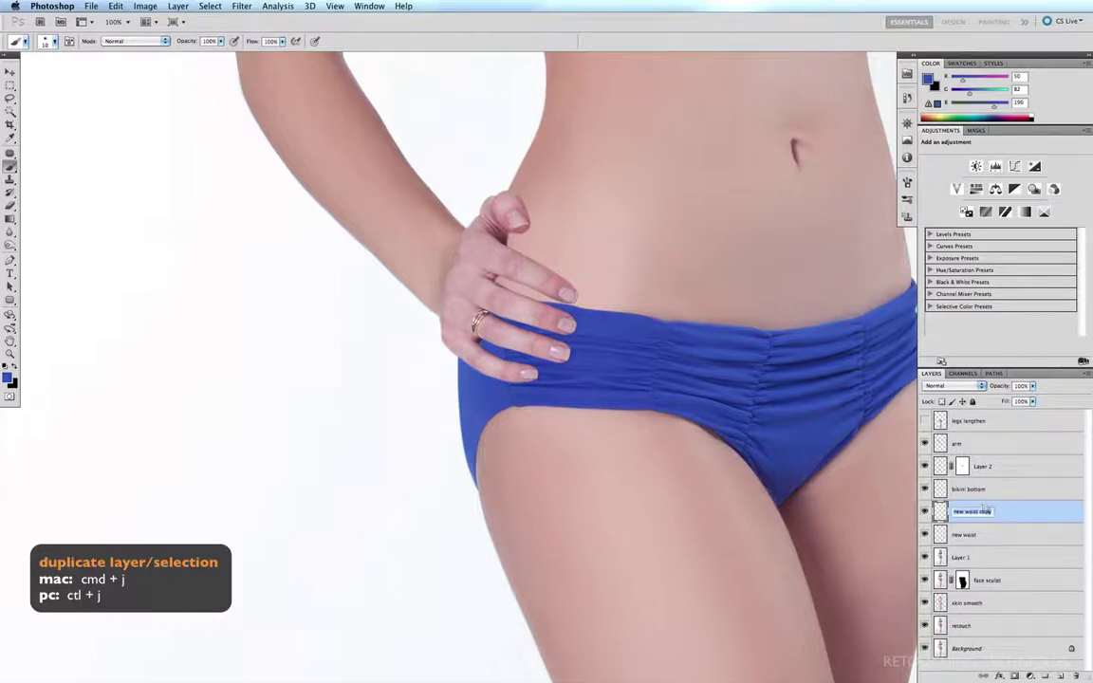
double_click(994, 512)
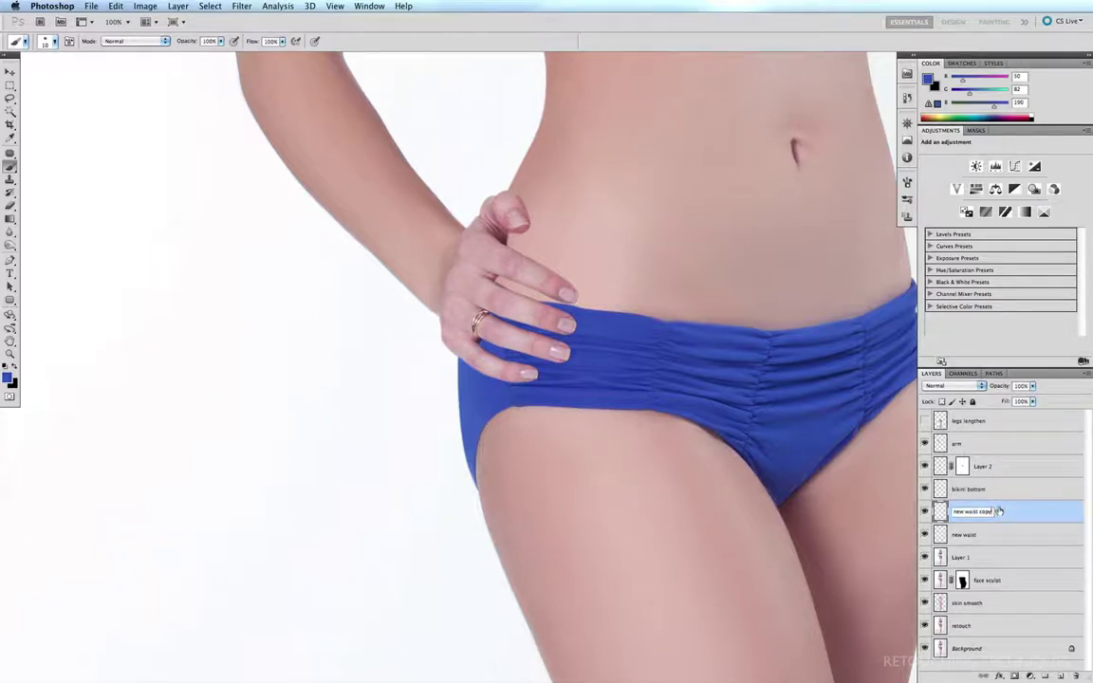
key("BackSpace")
type("shadows")
key("Return")
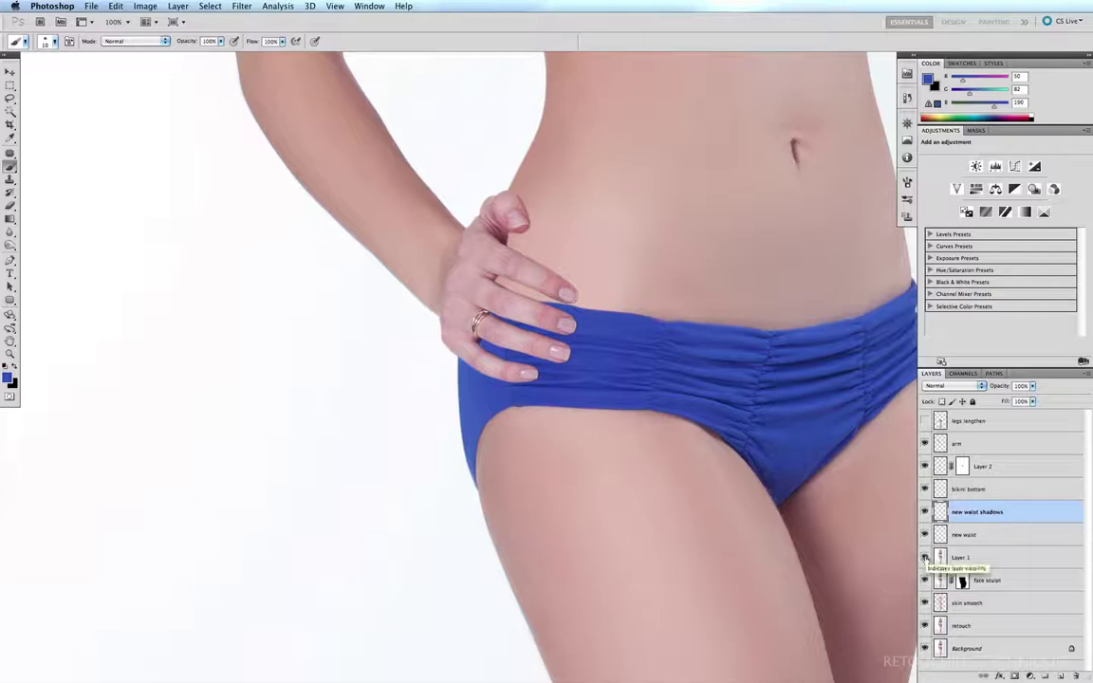
Check the hand shadows on Layer 1 alone, then set up a size 80 brush at 20% opacity with a skin tone sampled from the forearm
left_click(925, 556, "alt")
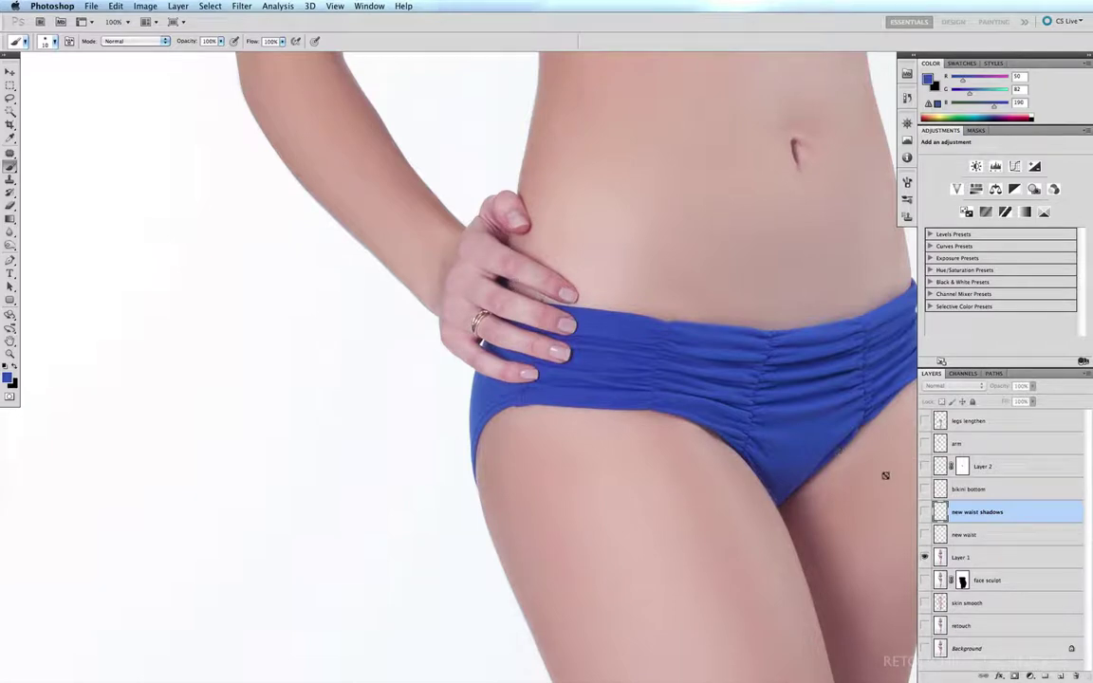
left_click(924, 557, "alt")
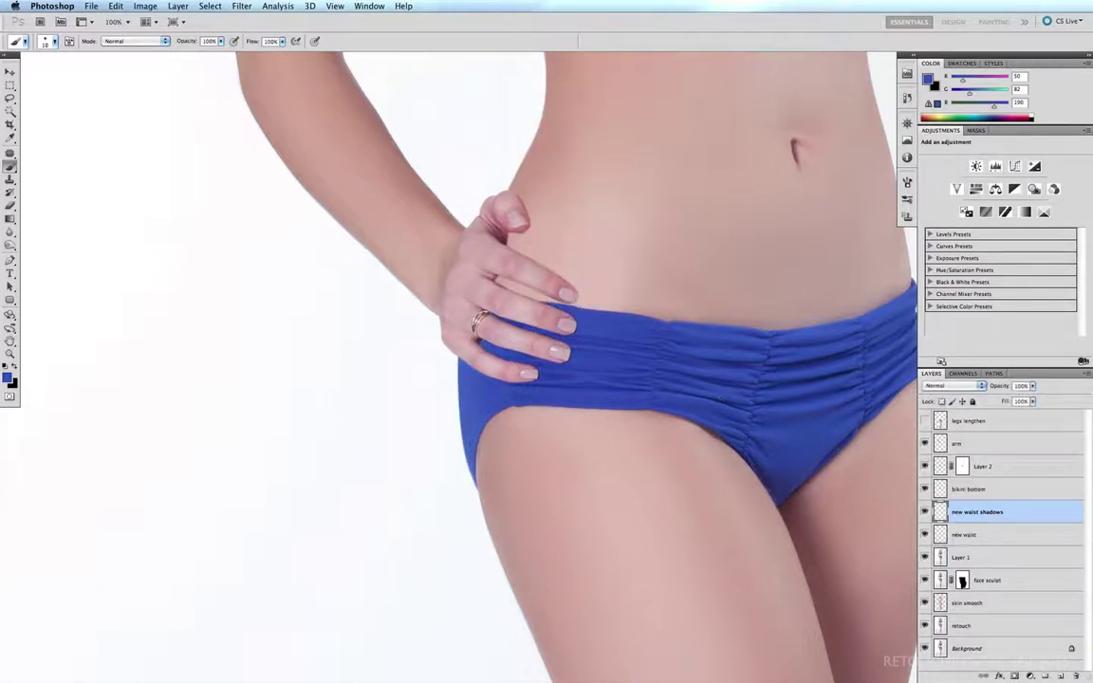
key("b")
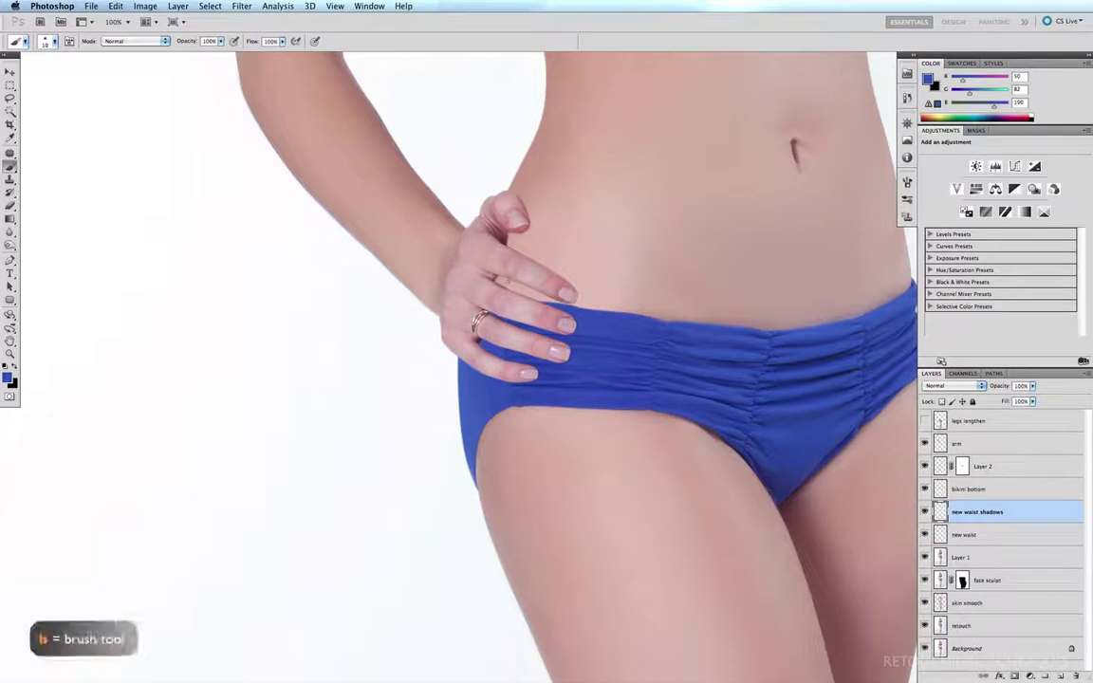
left_click(437, 196, "alt")
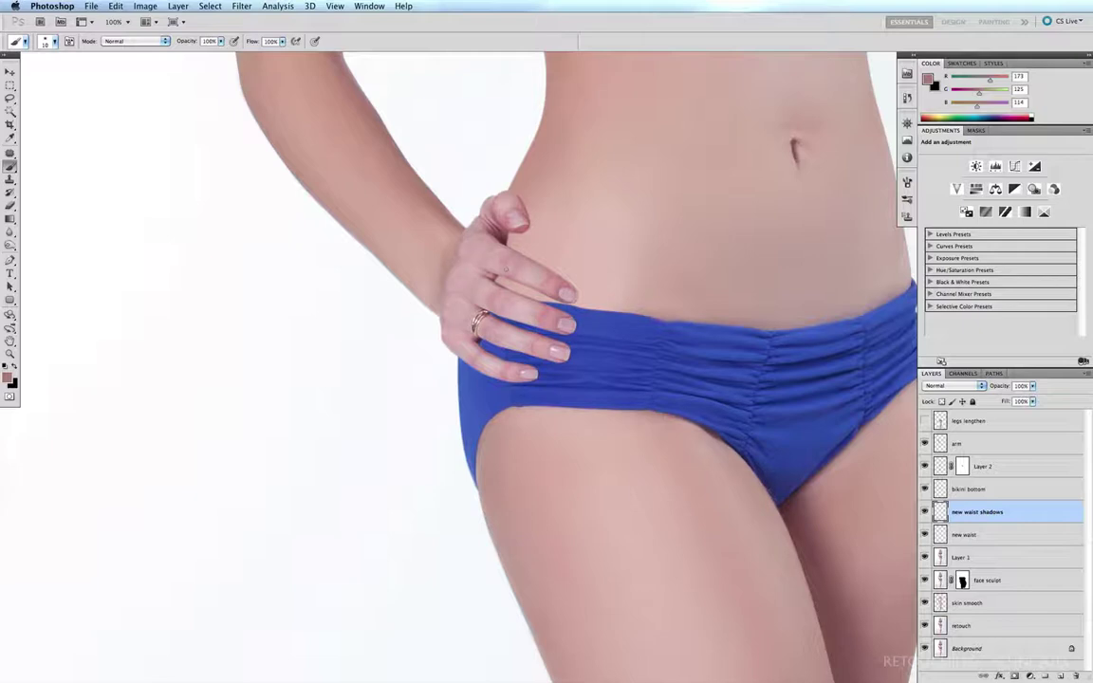
key("2")
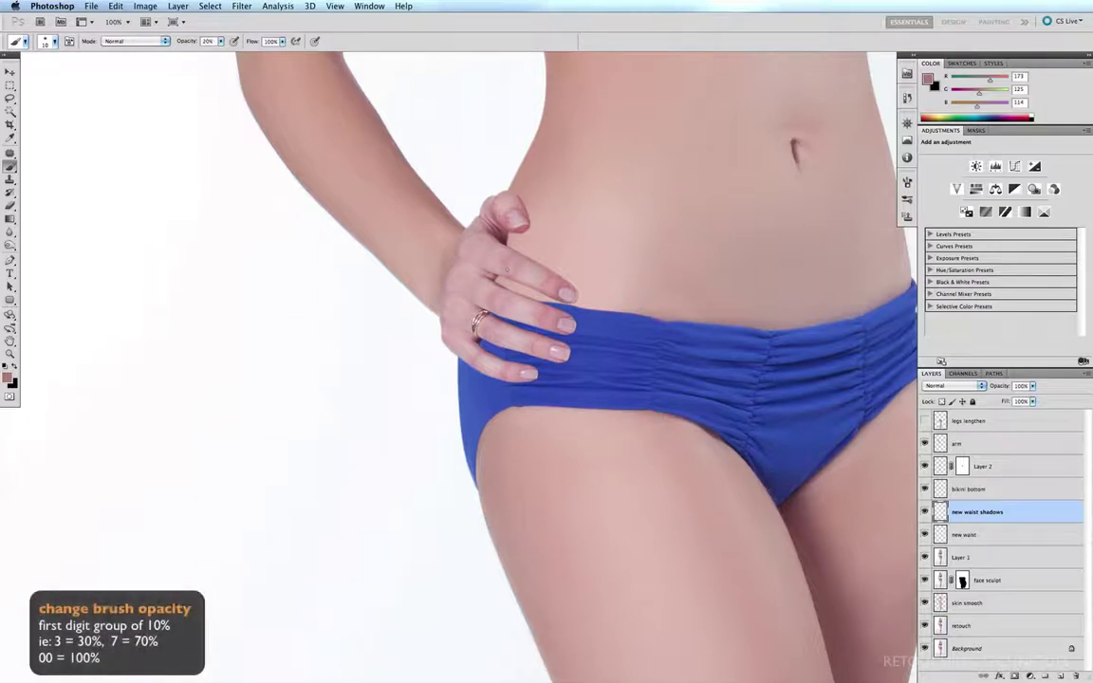
key("bracketright")
key("bracketright")
key("bracketright")
key("bracketright")
key("bracketright")
key("bracketright")
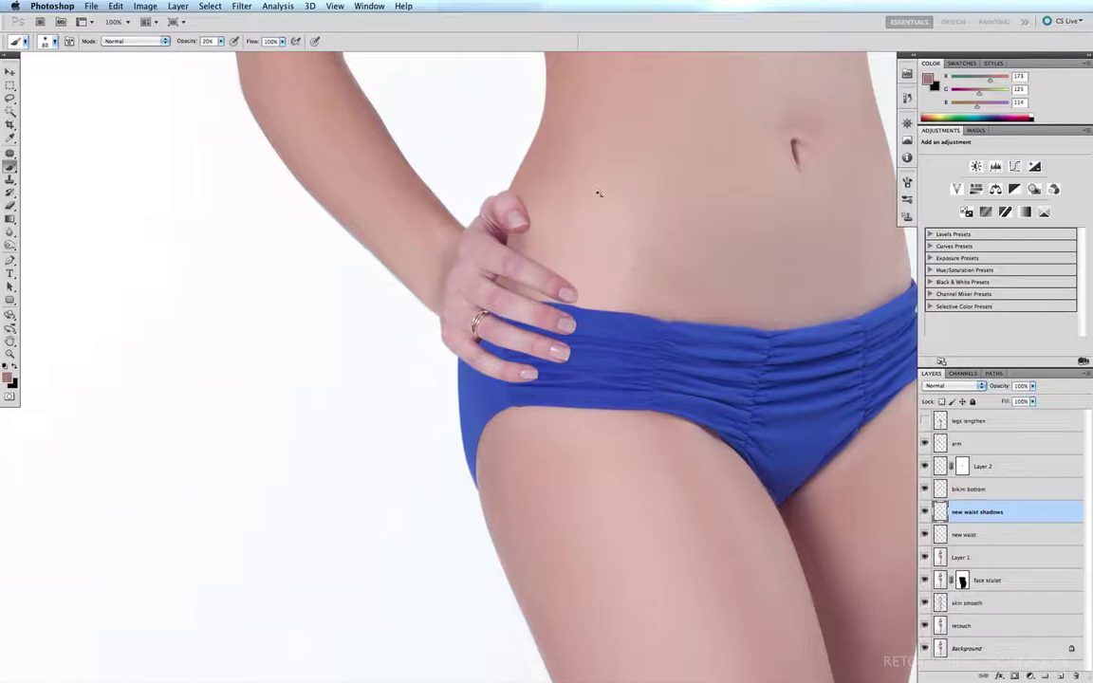
left_click_drag(654, 135, 461, 348)
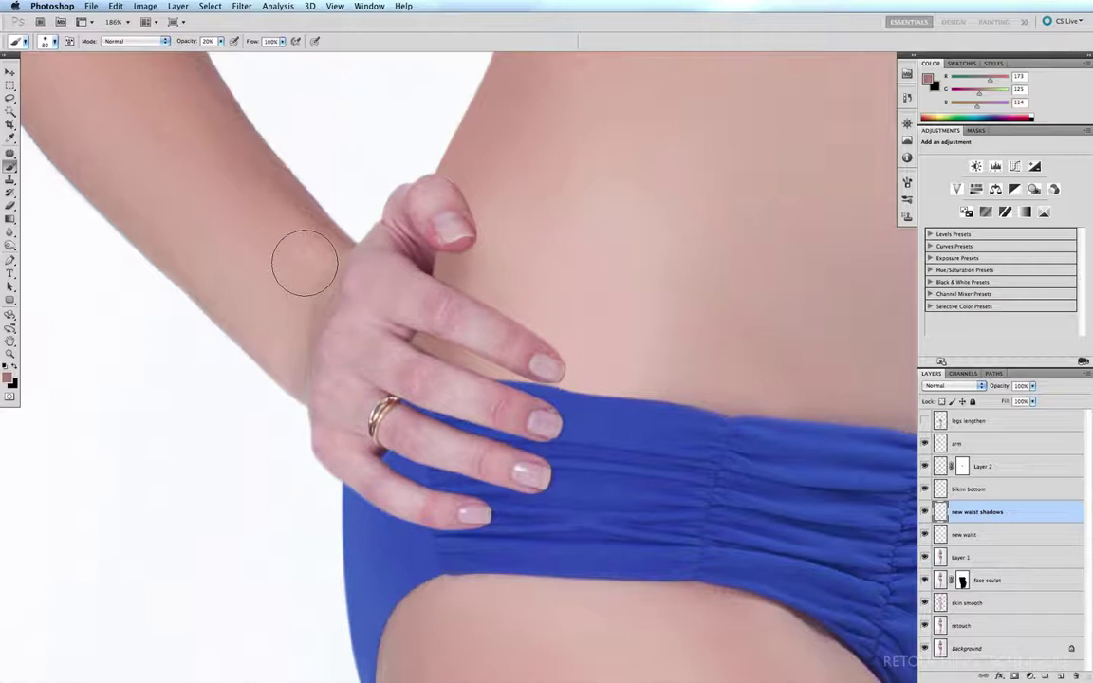
Cycle through the dodge, burn and sponge tools and choose Burn with a Midtones range and 10% exposure
key("o")
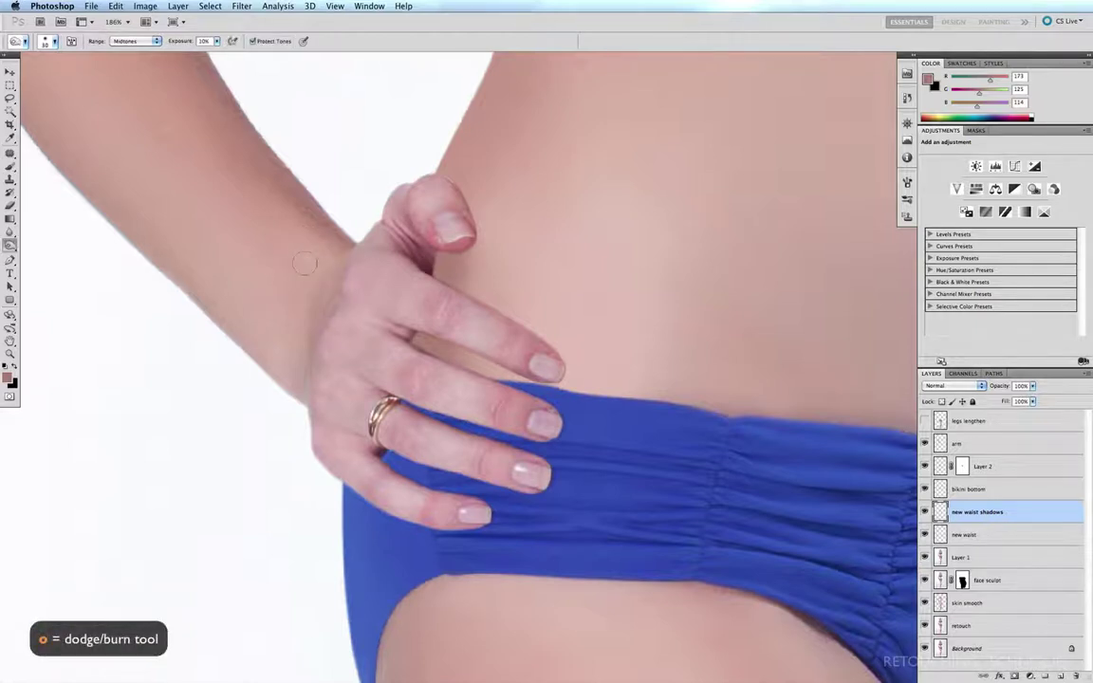
left_click(11, 245)
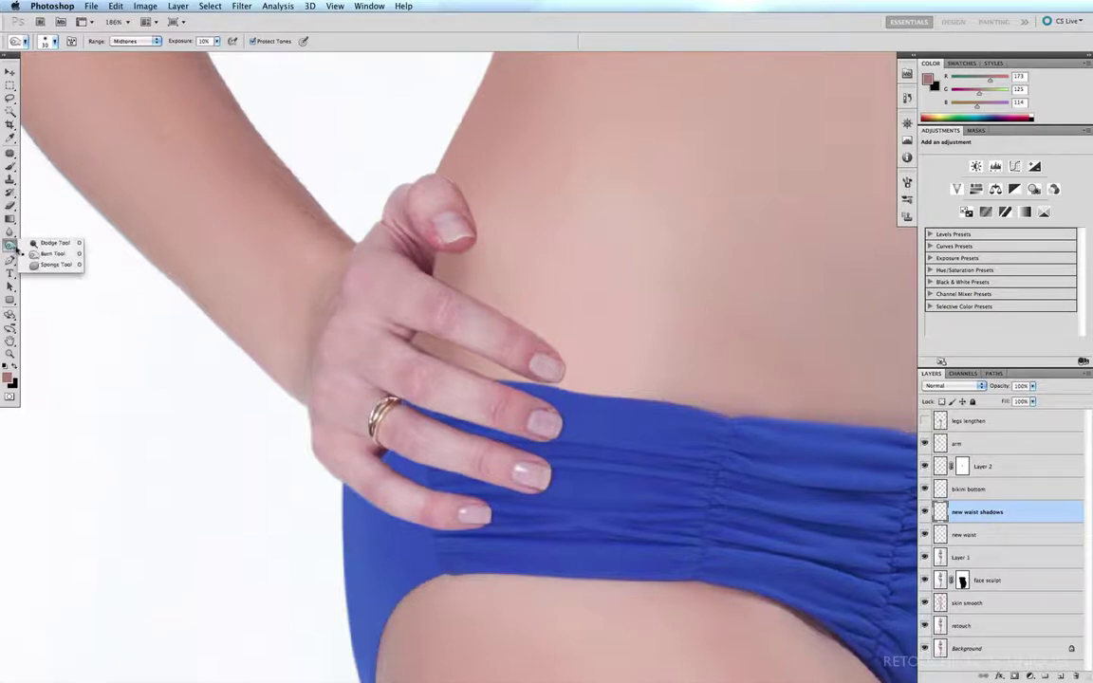
left_click(12, 247)
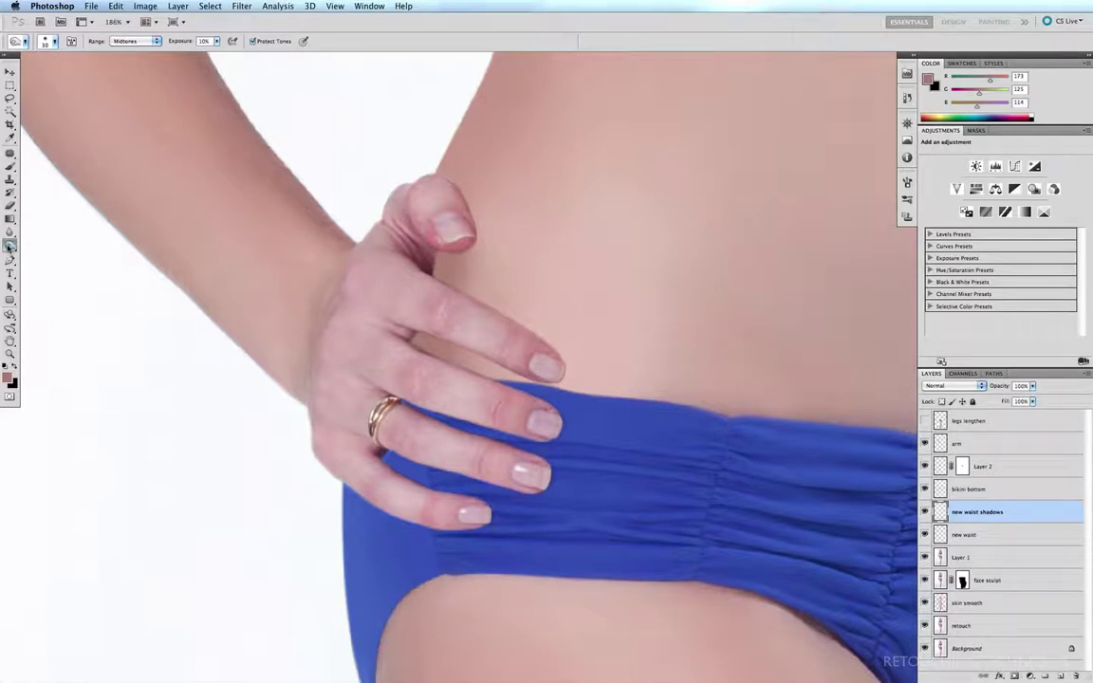
key("shift+o")
key("shift+o")
key("shift+o")
key("shift+o")
key("shift+o")
key("shift+o")
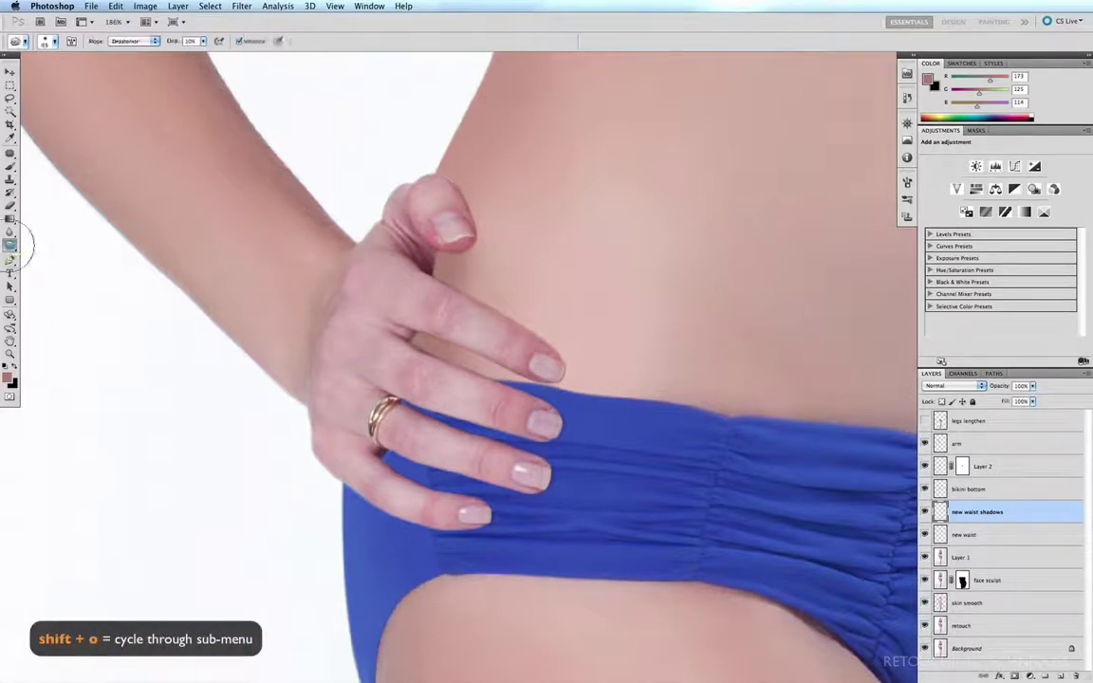
key("shift+o")
key("shift+o")
key("shift+o")
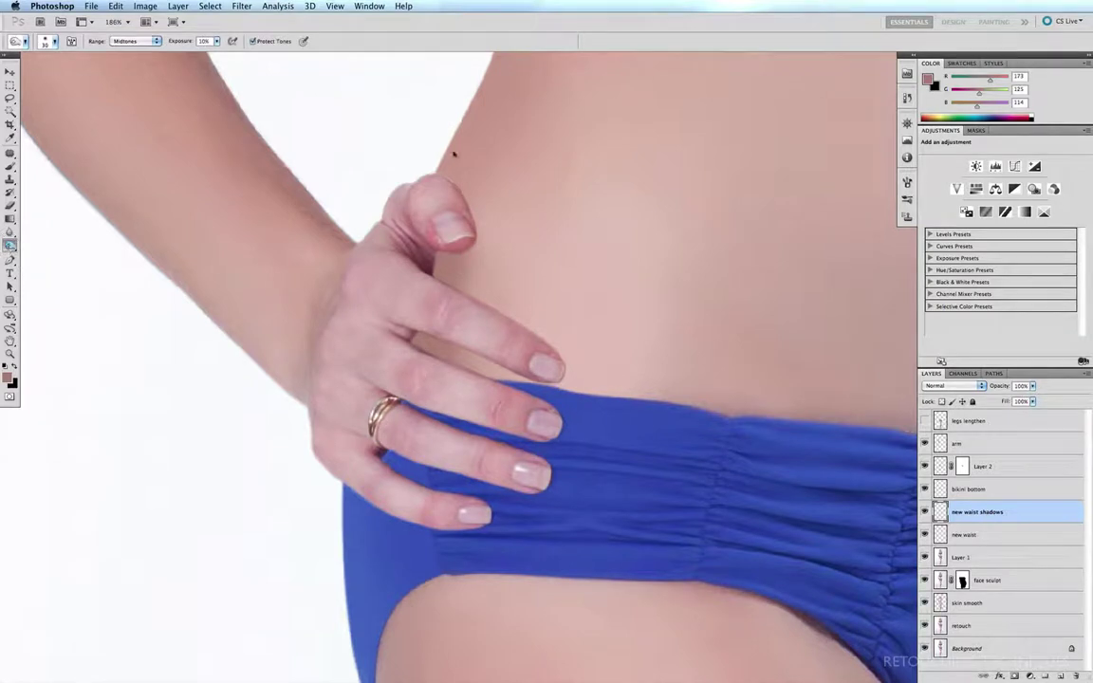
left_click(139, 42)
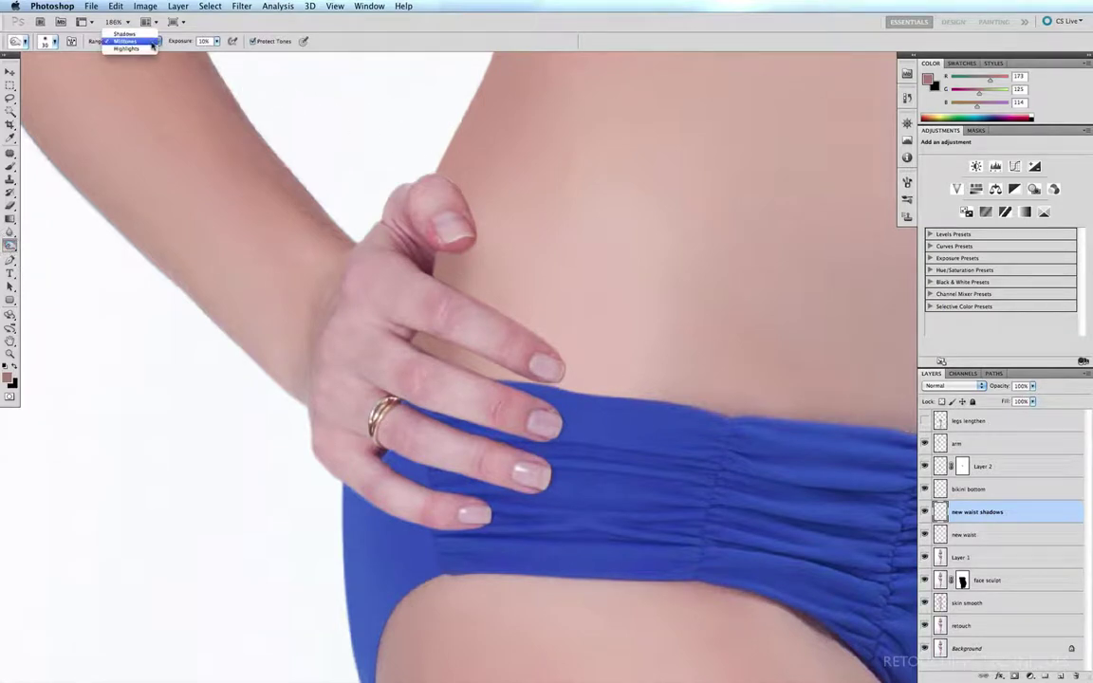
left_click(138, 42)
double_click(205, 41)
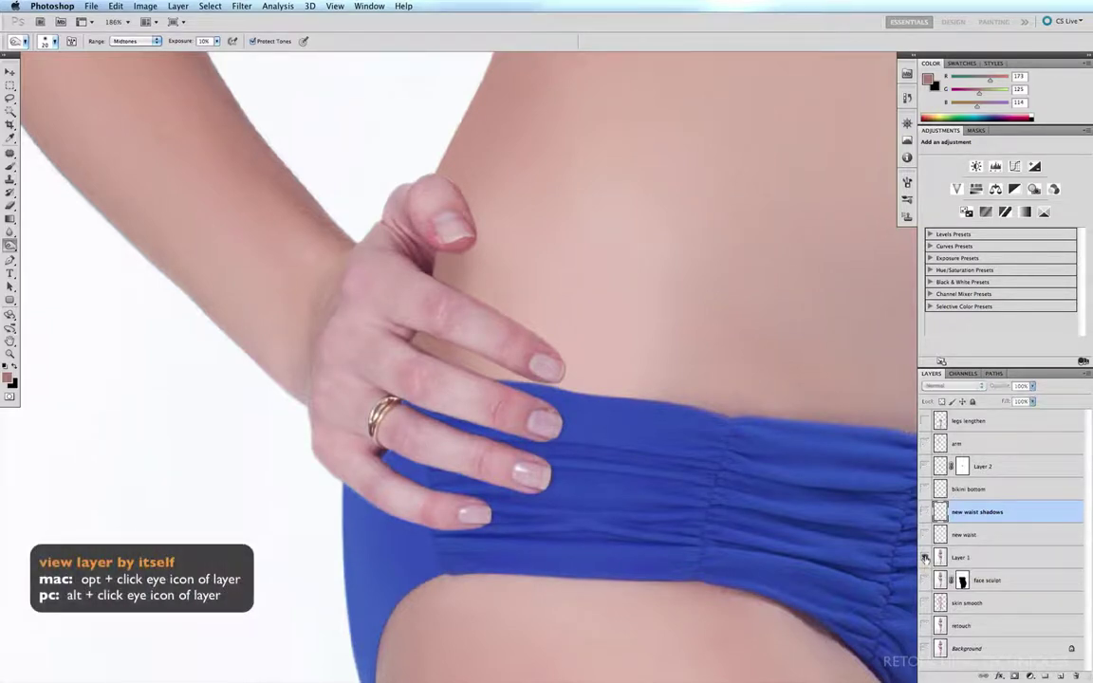
Burn shadows into the waist skin around the thumb and between the fingers with brush sizes of 10 to 30, using Layer 1 as reference
left_click(924, 556, "alt")
left_click(925, 557, "alt")
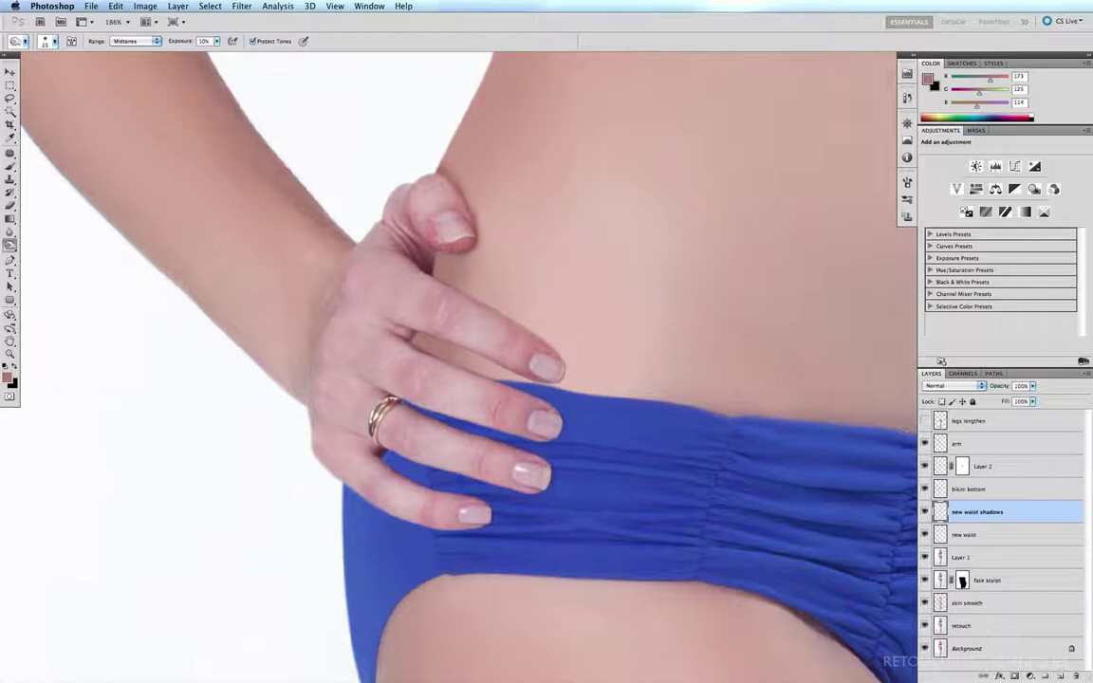
key("bracketright")
key("bracketleft")
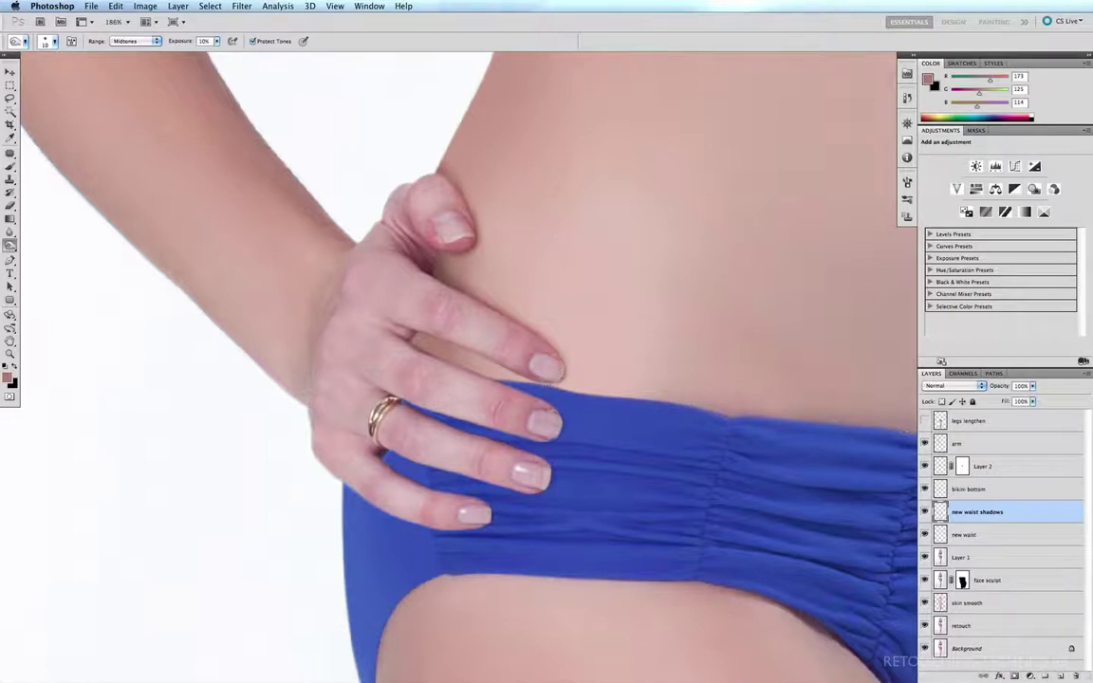
key("bracketright")
key("bracketright")
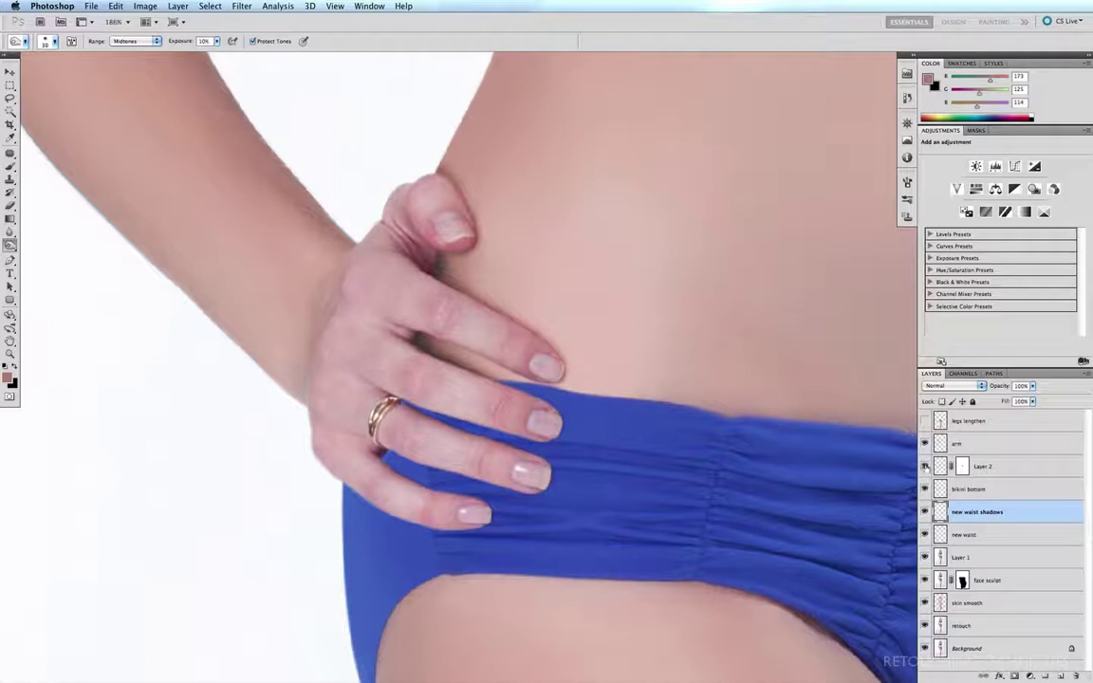
Check what Layer 2 contains by toggling its visibility, then merge it down into the bikini bottom layer
left_click(926, 467)
left_click(926, 467)
left_click(935, 468)
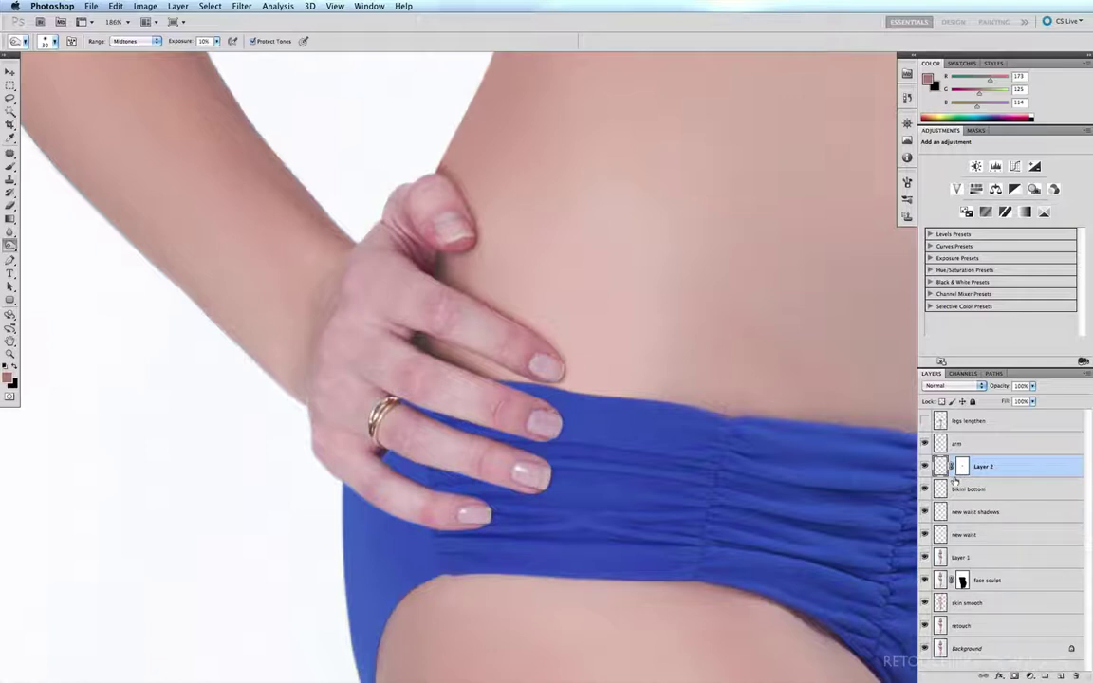
key("super+e")
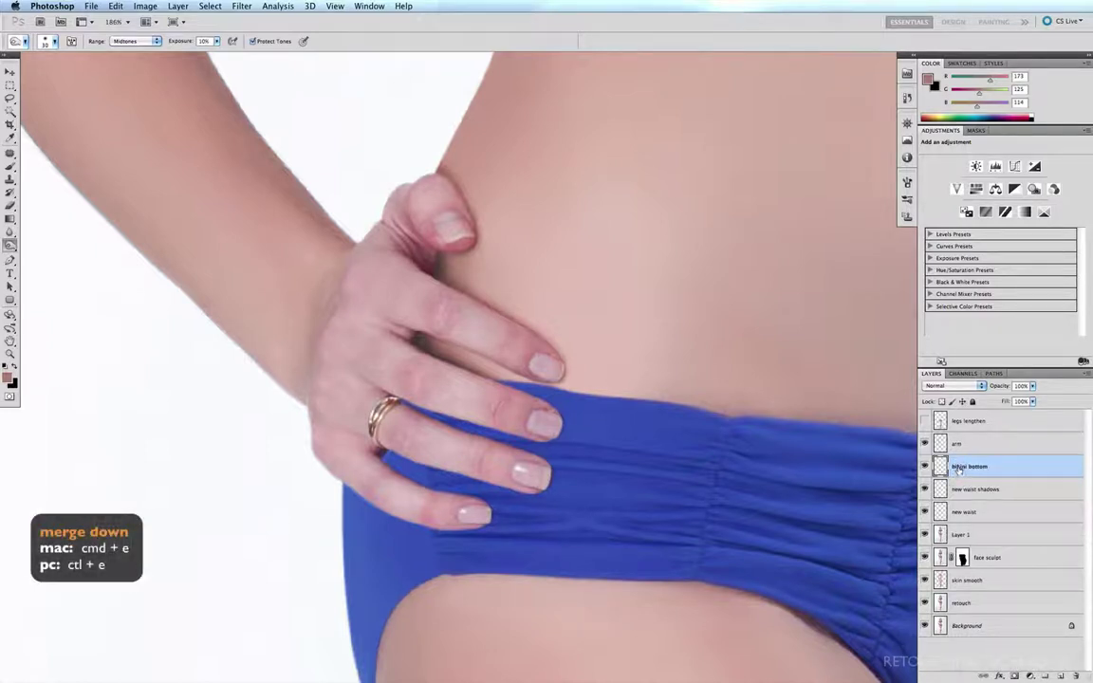
Duplicate the merged bikini bottom layer and rename the copy "bikini bottom shadfow"
key("super+j")
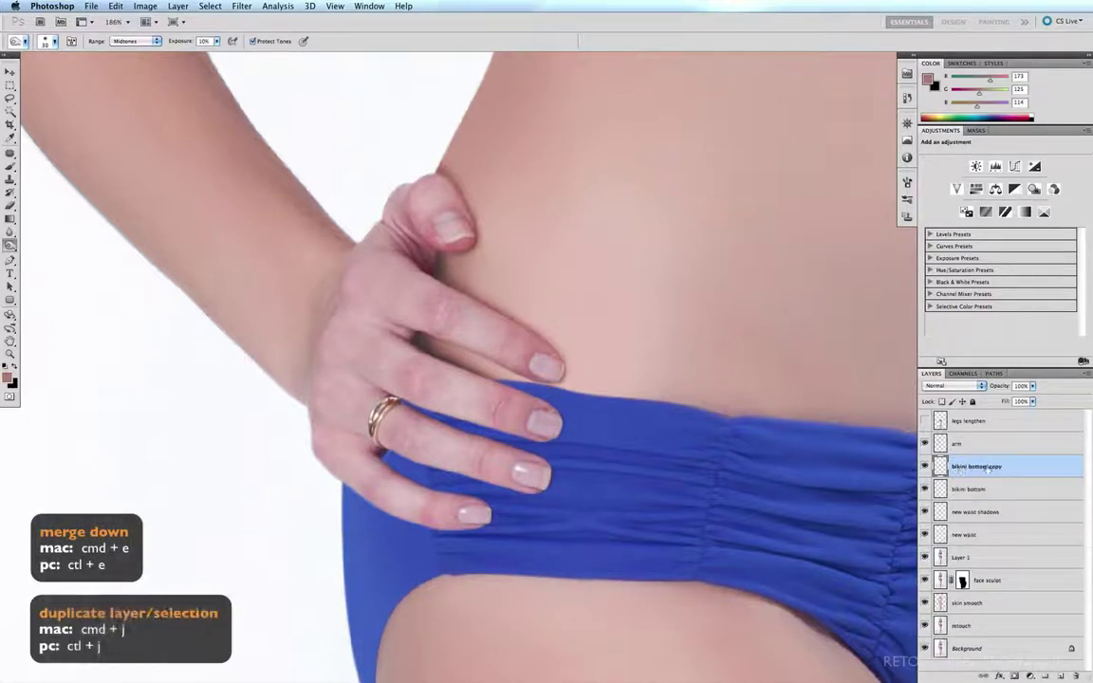
double_click(977, 467)
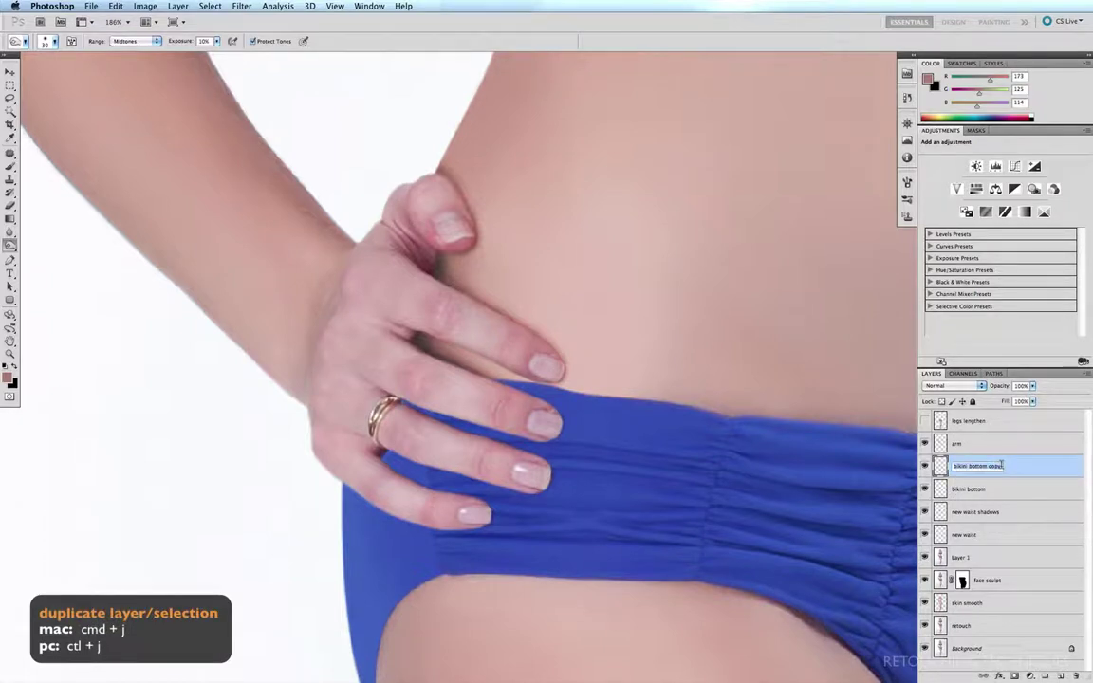
key("BackSpace")
key("BackSpace")
key("BackSpace")
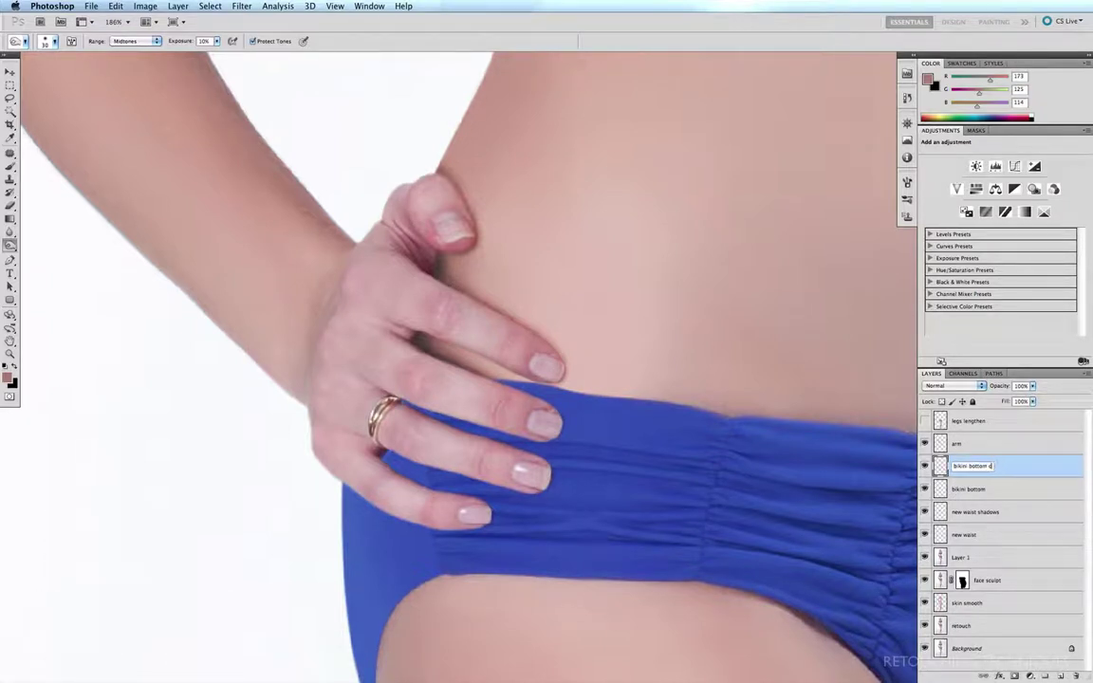
type("shadow")
key("Return")
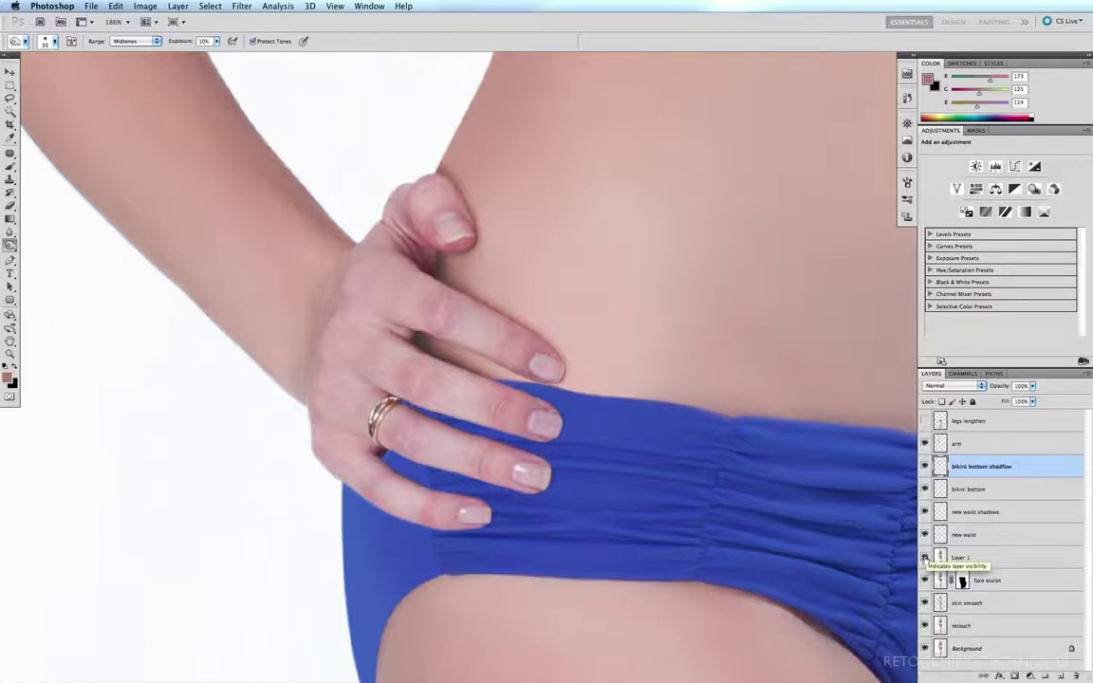
Compare with Layer 1 alone and burn shadows onto the bikini along the fingertips with a brush of about size 25
left_click(925, 558, "alt")
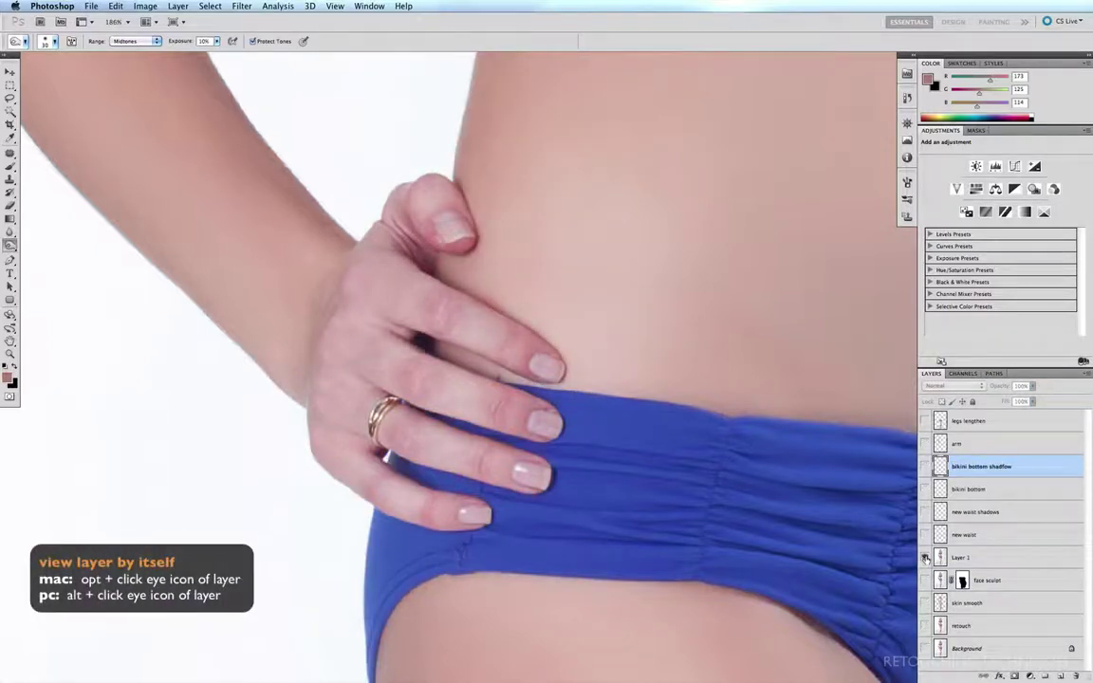
left_click(925, 557, "alt")
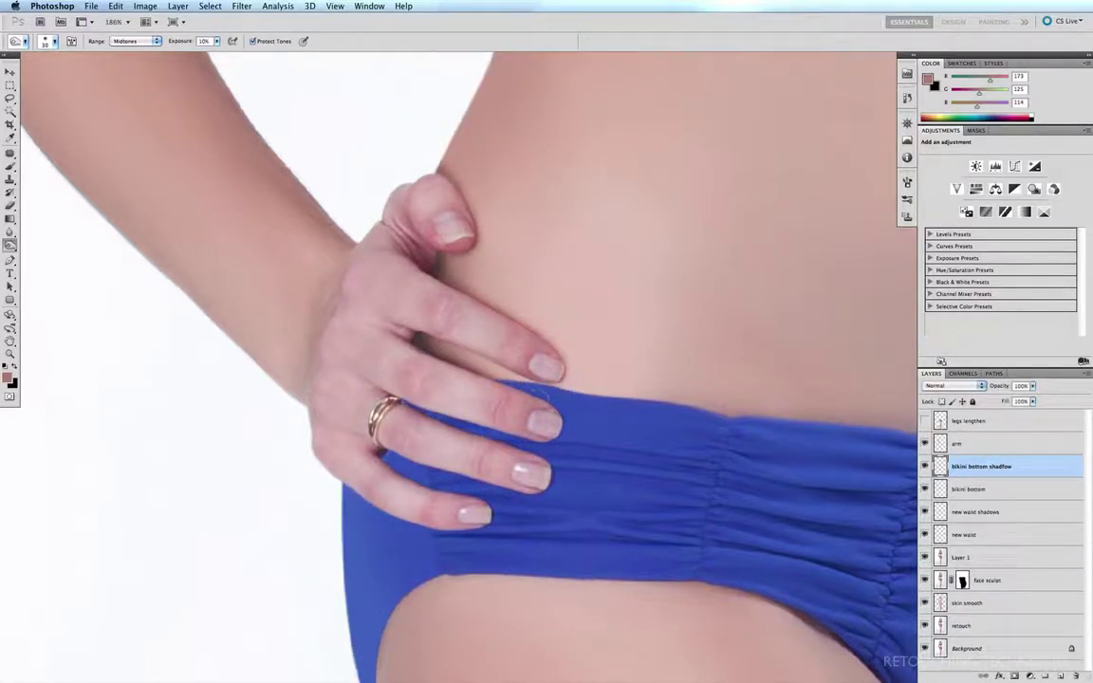
key("bracketleft")
key("bracketleft")
key("bracketleft")
key("bracketright")
key("bracketright")
key("bracketright")
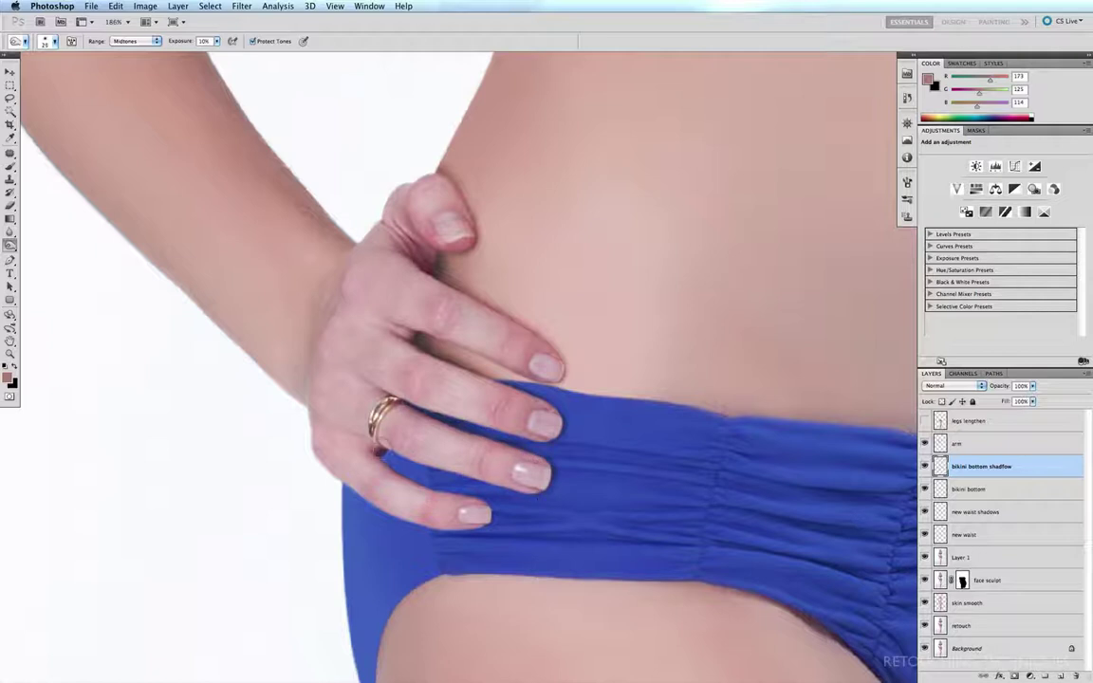
key("bracketright")
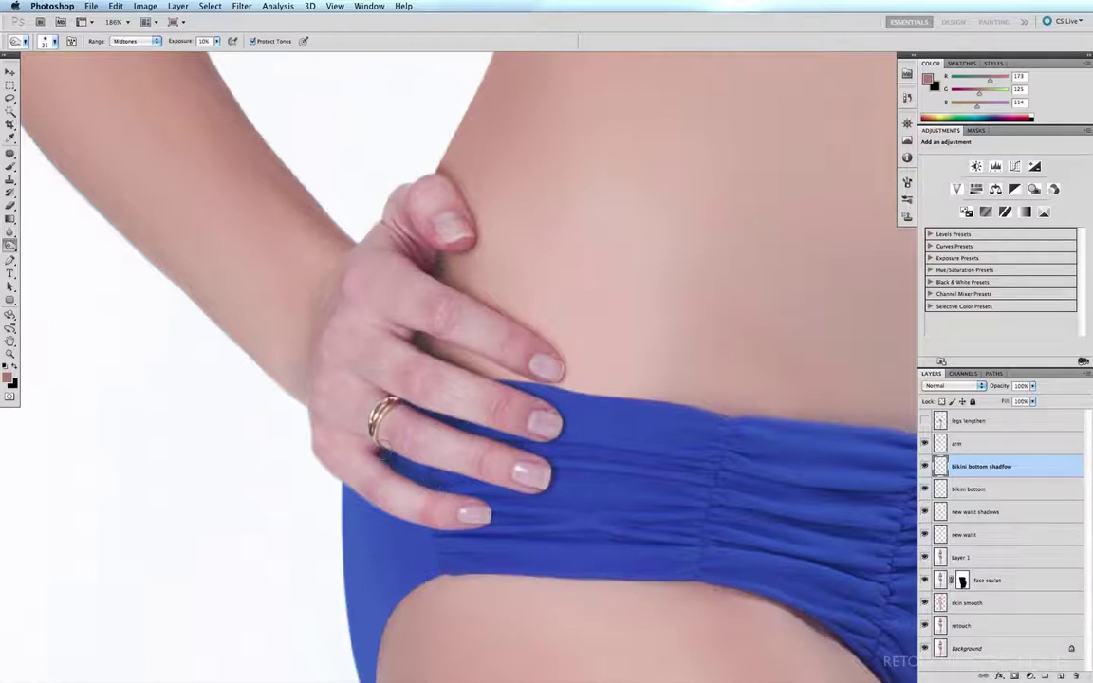
Deepen the burned shadows on the bikini between and beneath the lower fingers, enlarging the brush to size 50
key("bracketleft")
key("bracketleft")
key("bracketright")
key("bracketright")
key("bracketright")
key("bracketright")
key("bracketright")
key("bracketright")
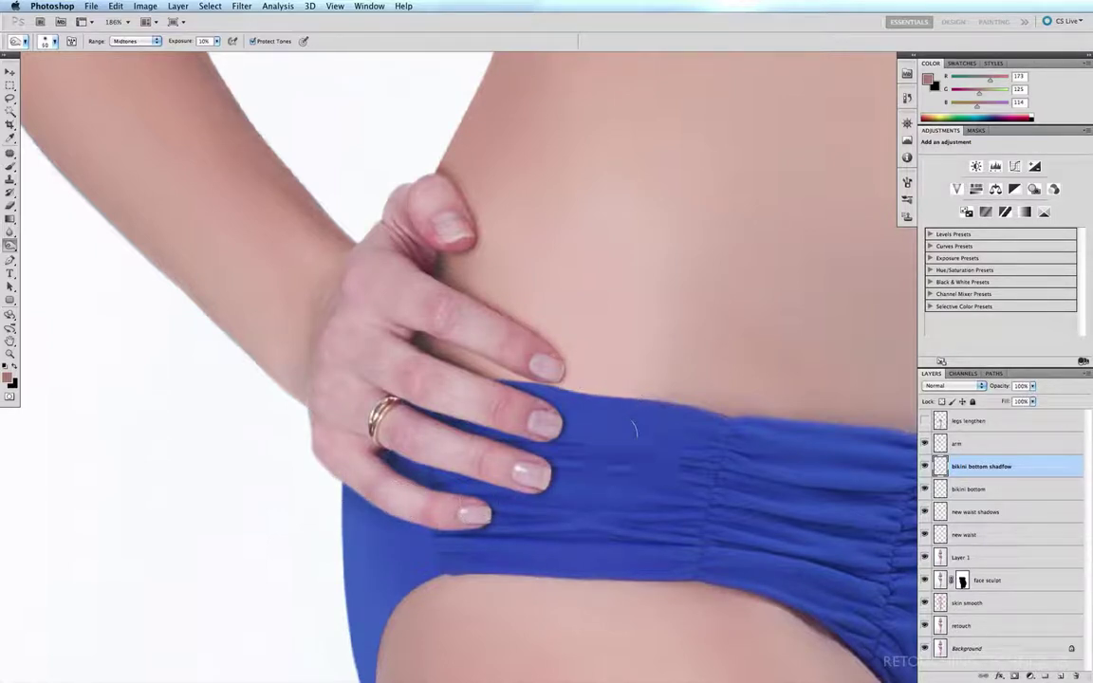
View Layer 1 by itself to compare the original waist and hip with the reshaped, shaded version
key("super+minus")
key("super+minus")
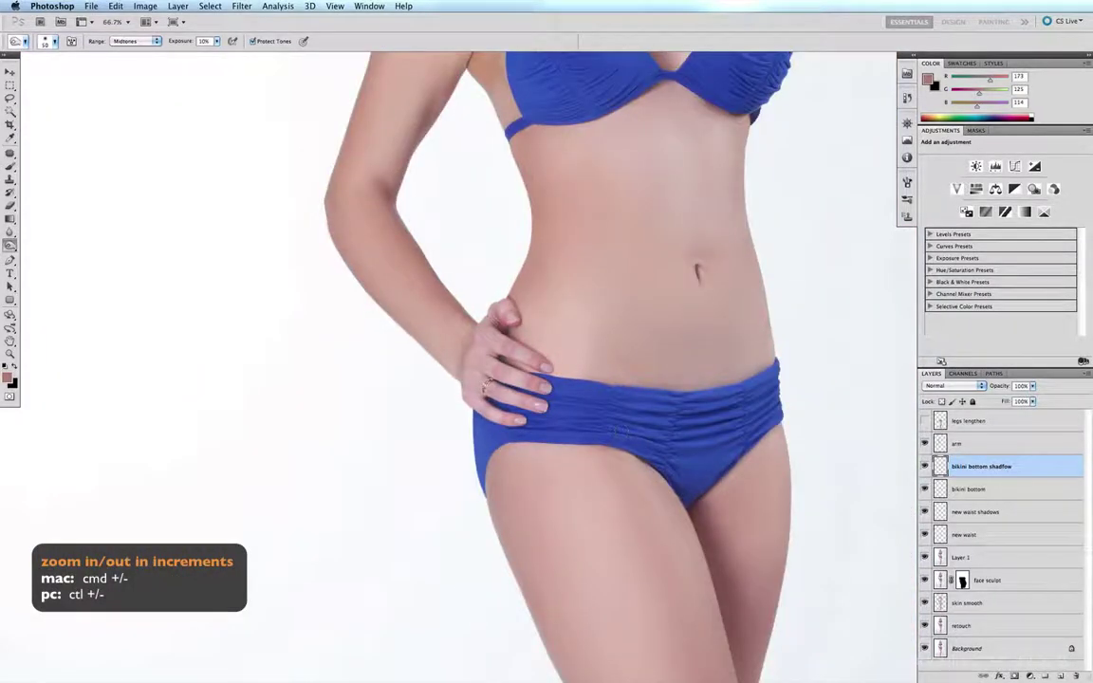
left_click(925, 557, "alt")
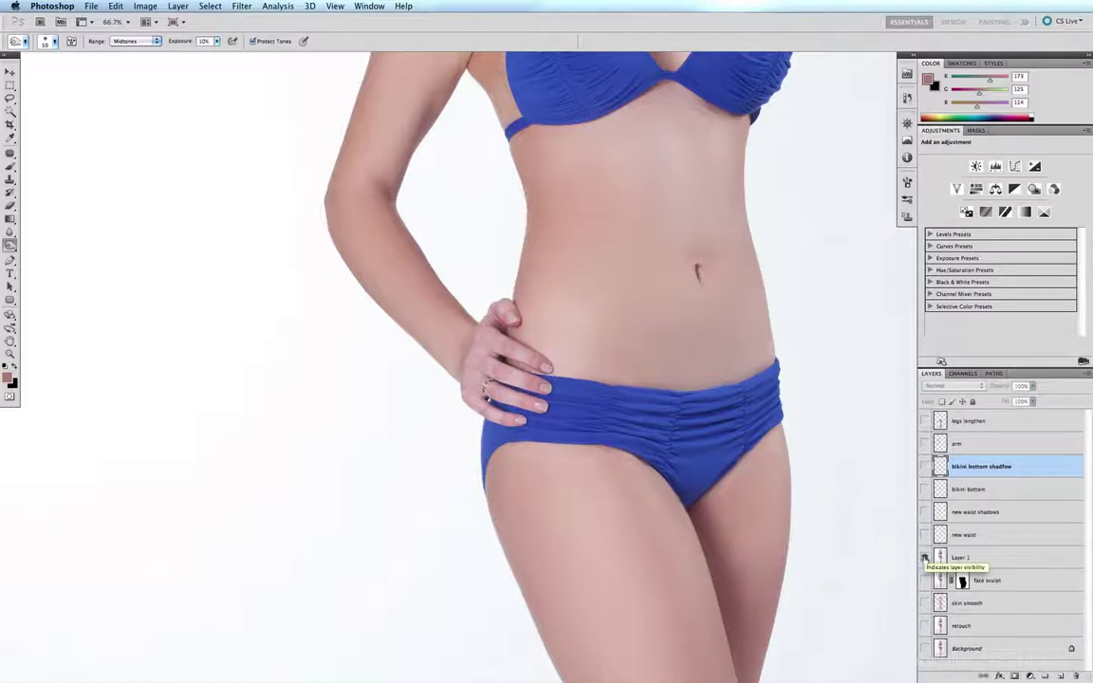
Restore the layers hidden for the comparison and turn on the legs lengthen layer
left_click(925, 558, "alt")
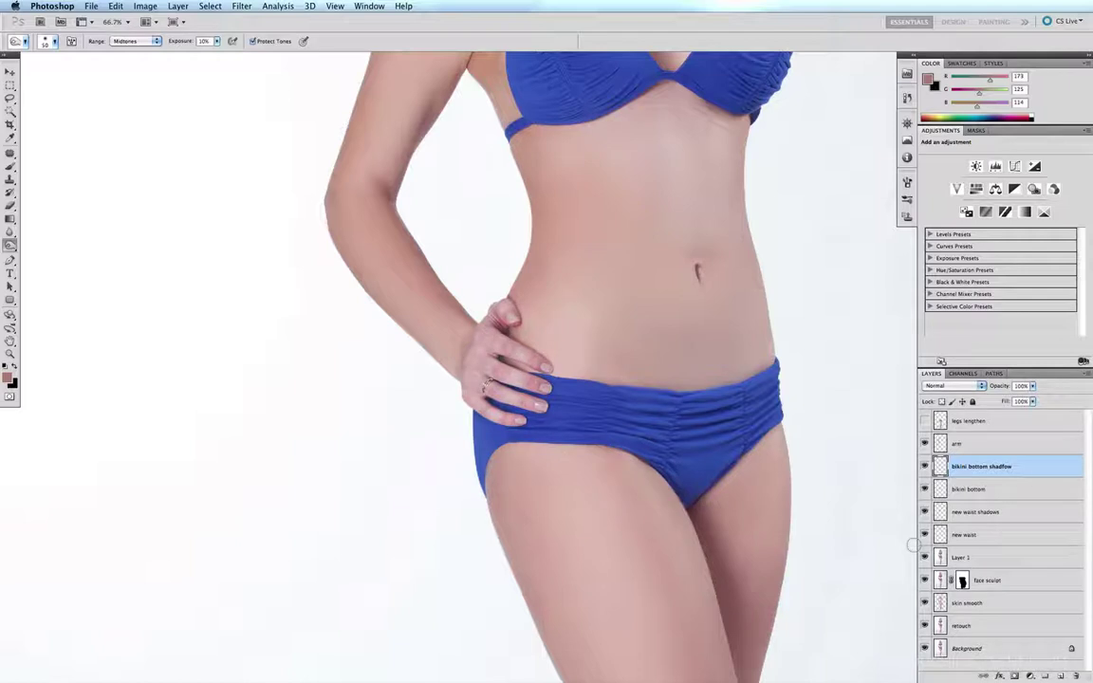
key("super+0")
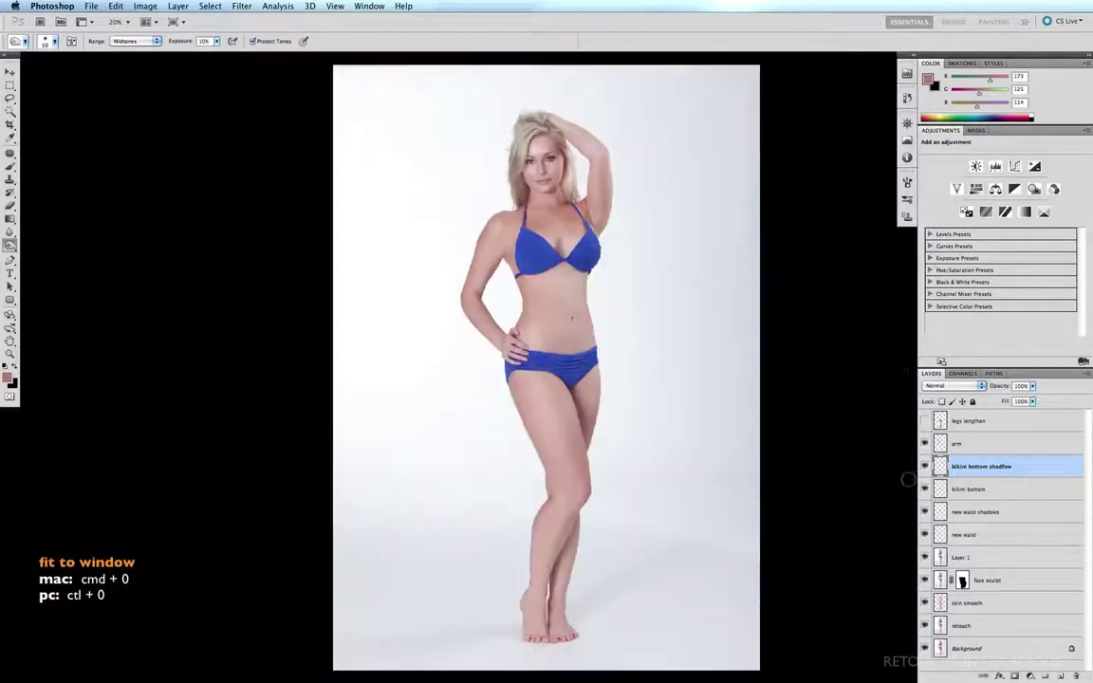
left_click(925, 421)
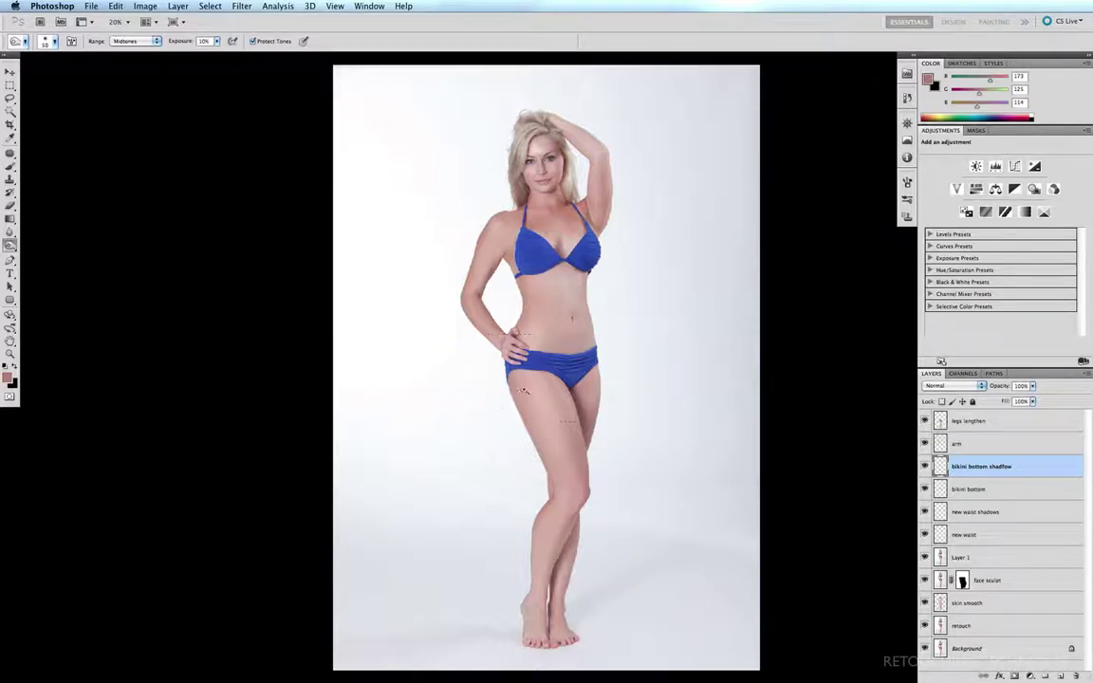
Examine the bikini edge at the hip beneath the hand with the legs lengthen layer hidden and shown
left_click_drag(488, 334, 575, 421)
left_click_drag(495, 368, 529, 388)
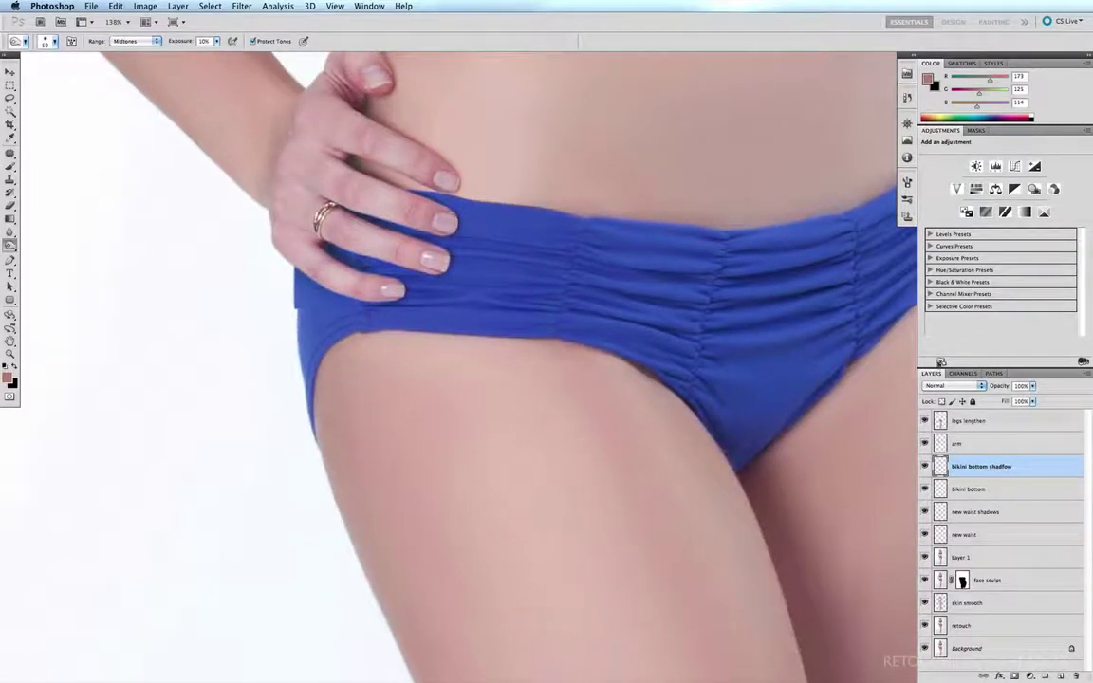
left_click(925, 421)
left_click(925, 422)
Add a mask to the legs lengthen layer and paint black at 100% opacity along the bikini's outer hip edge and leg opening
left_click(1010, 418)
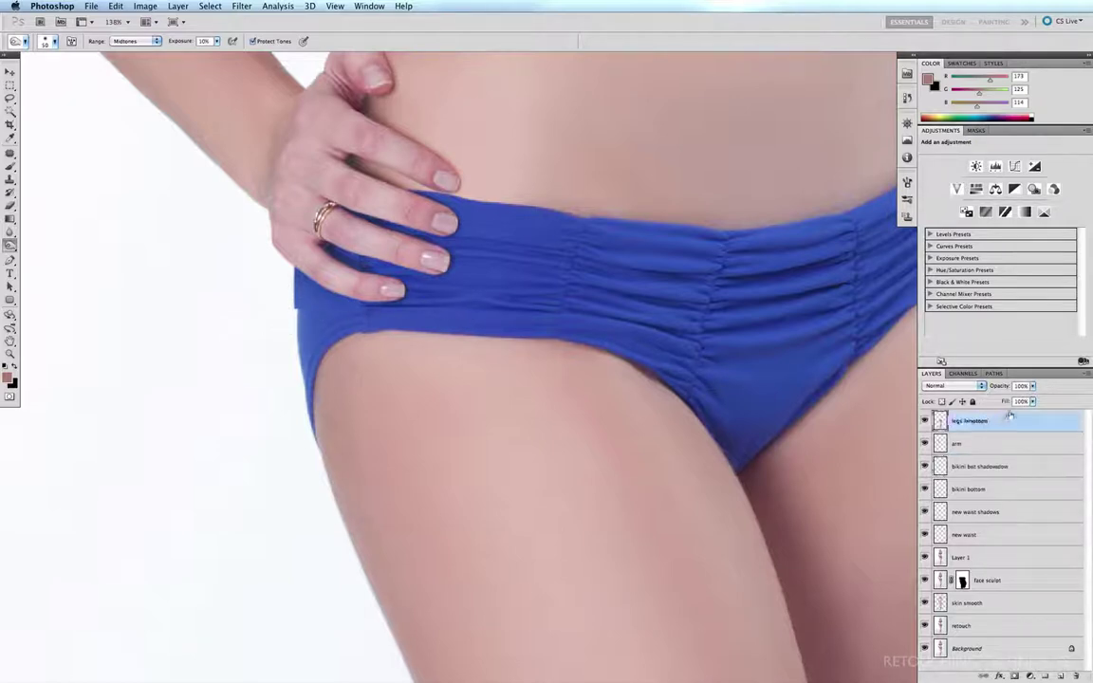
left_click(1014, 676)
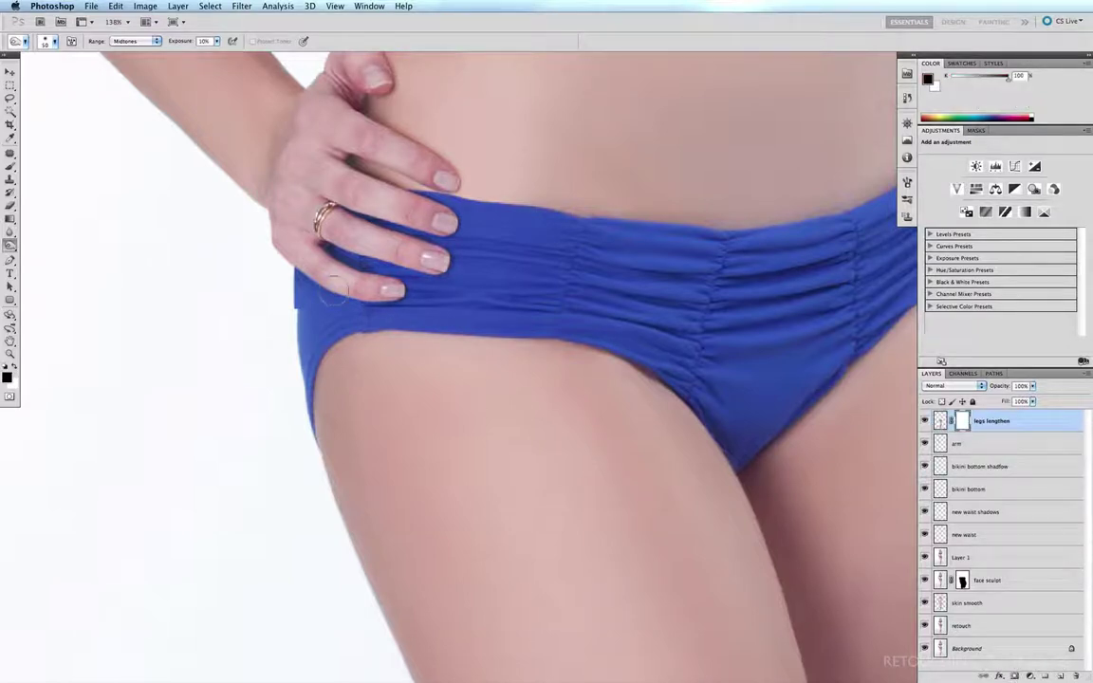
key("b")
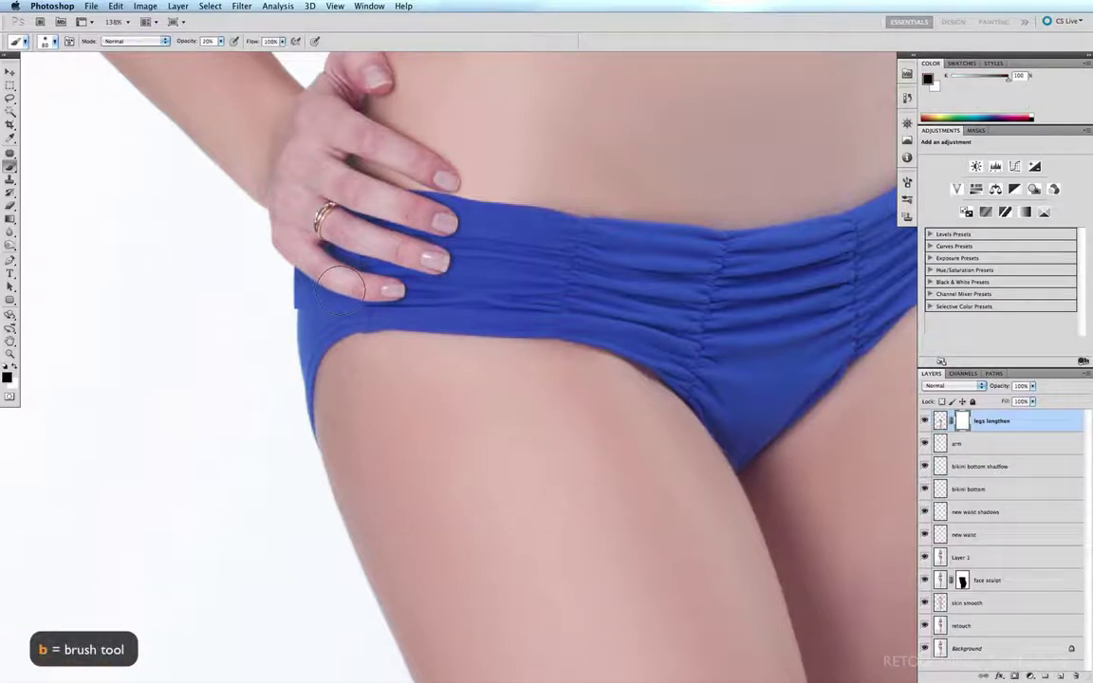
key("0")
key("0")
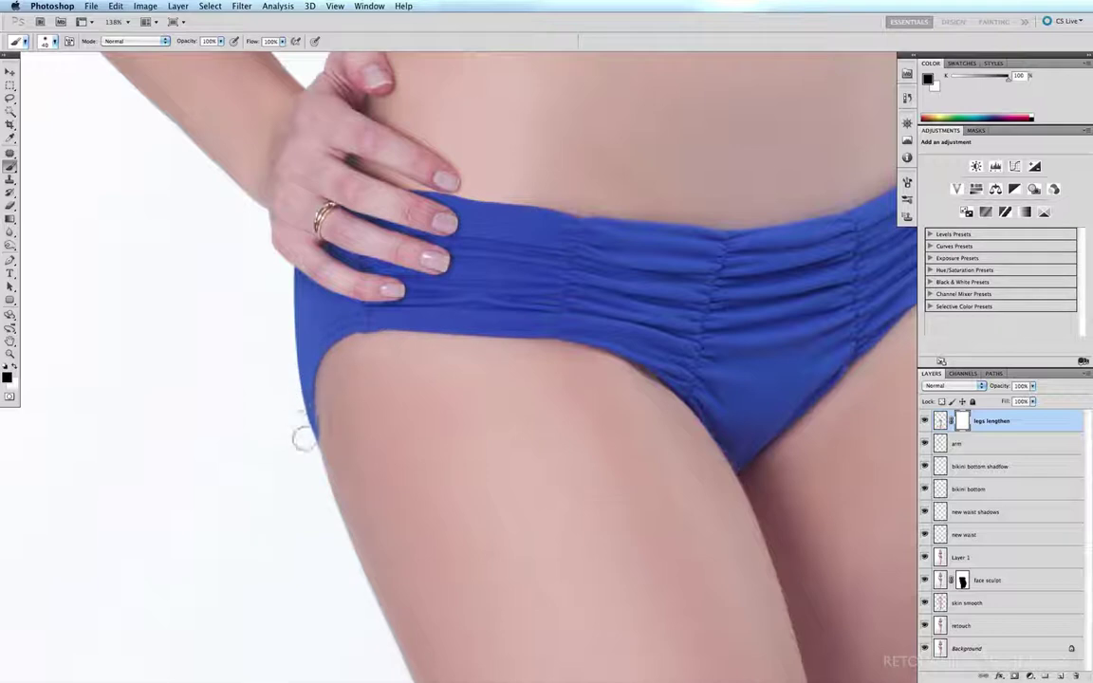
mouse_move(302, 439)
left_mouse_down()
mouse_move(297, 390)
mouse_move(393, 307)
mouse_move(450, 309)
mouse_move(431, 332)
left_mouse_up()
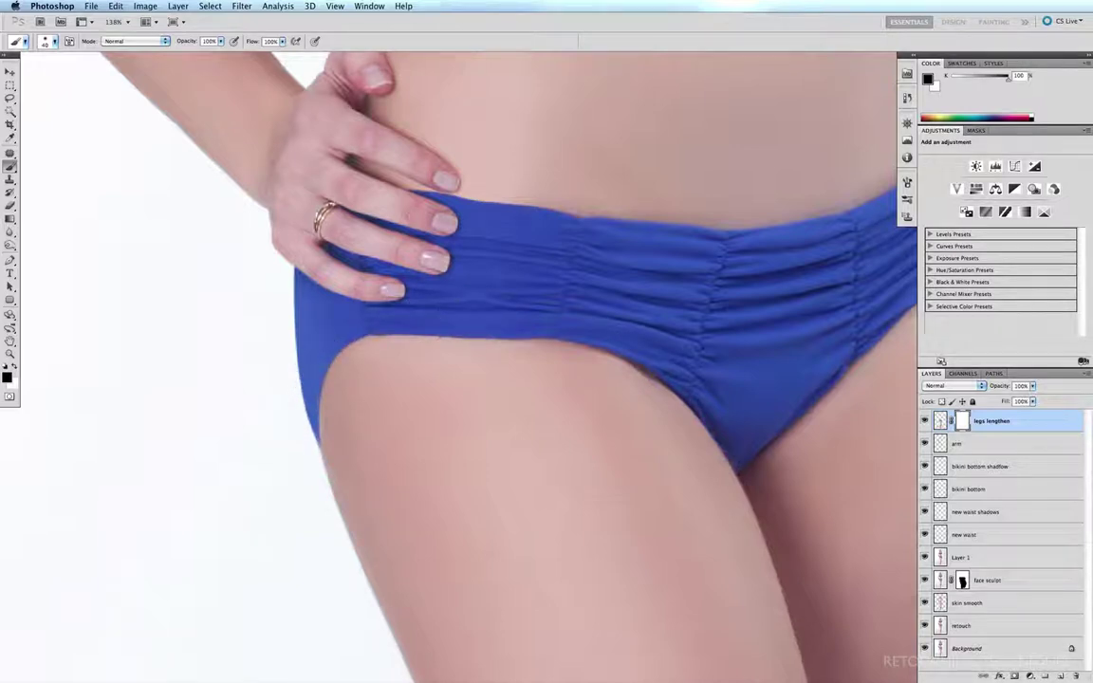
left_click_drag(571, 302, 550, 335)
left_click_drag(307, 433, 310, 452)
key("super+0")
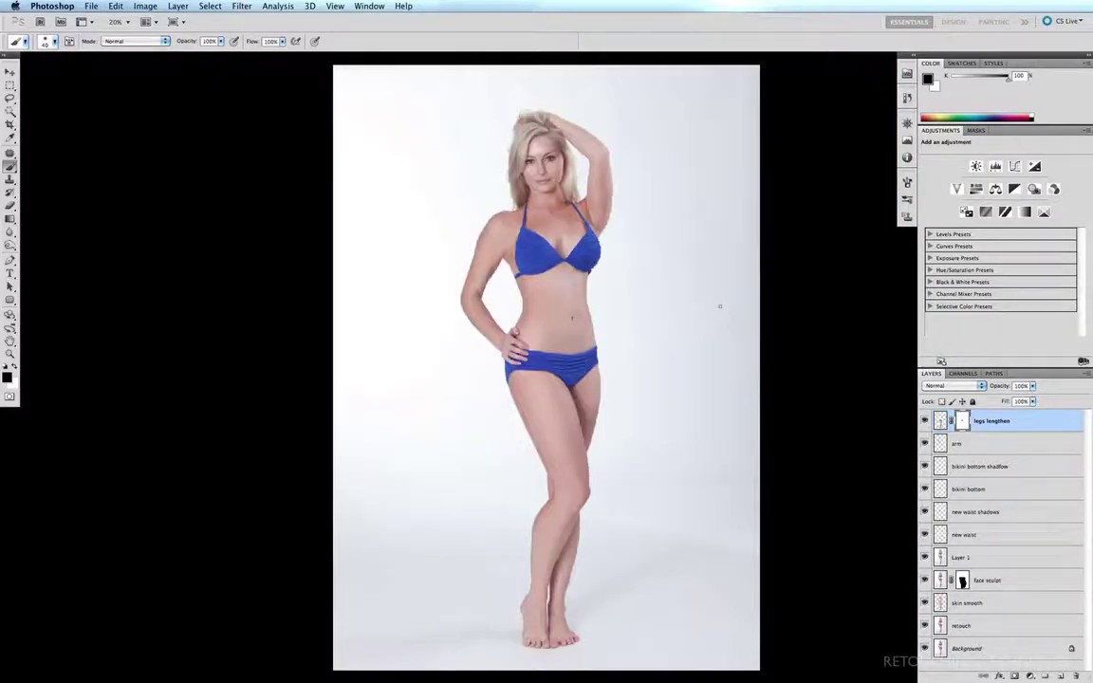